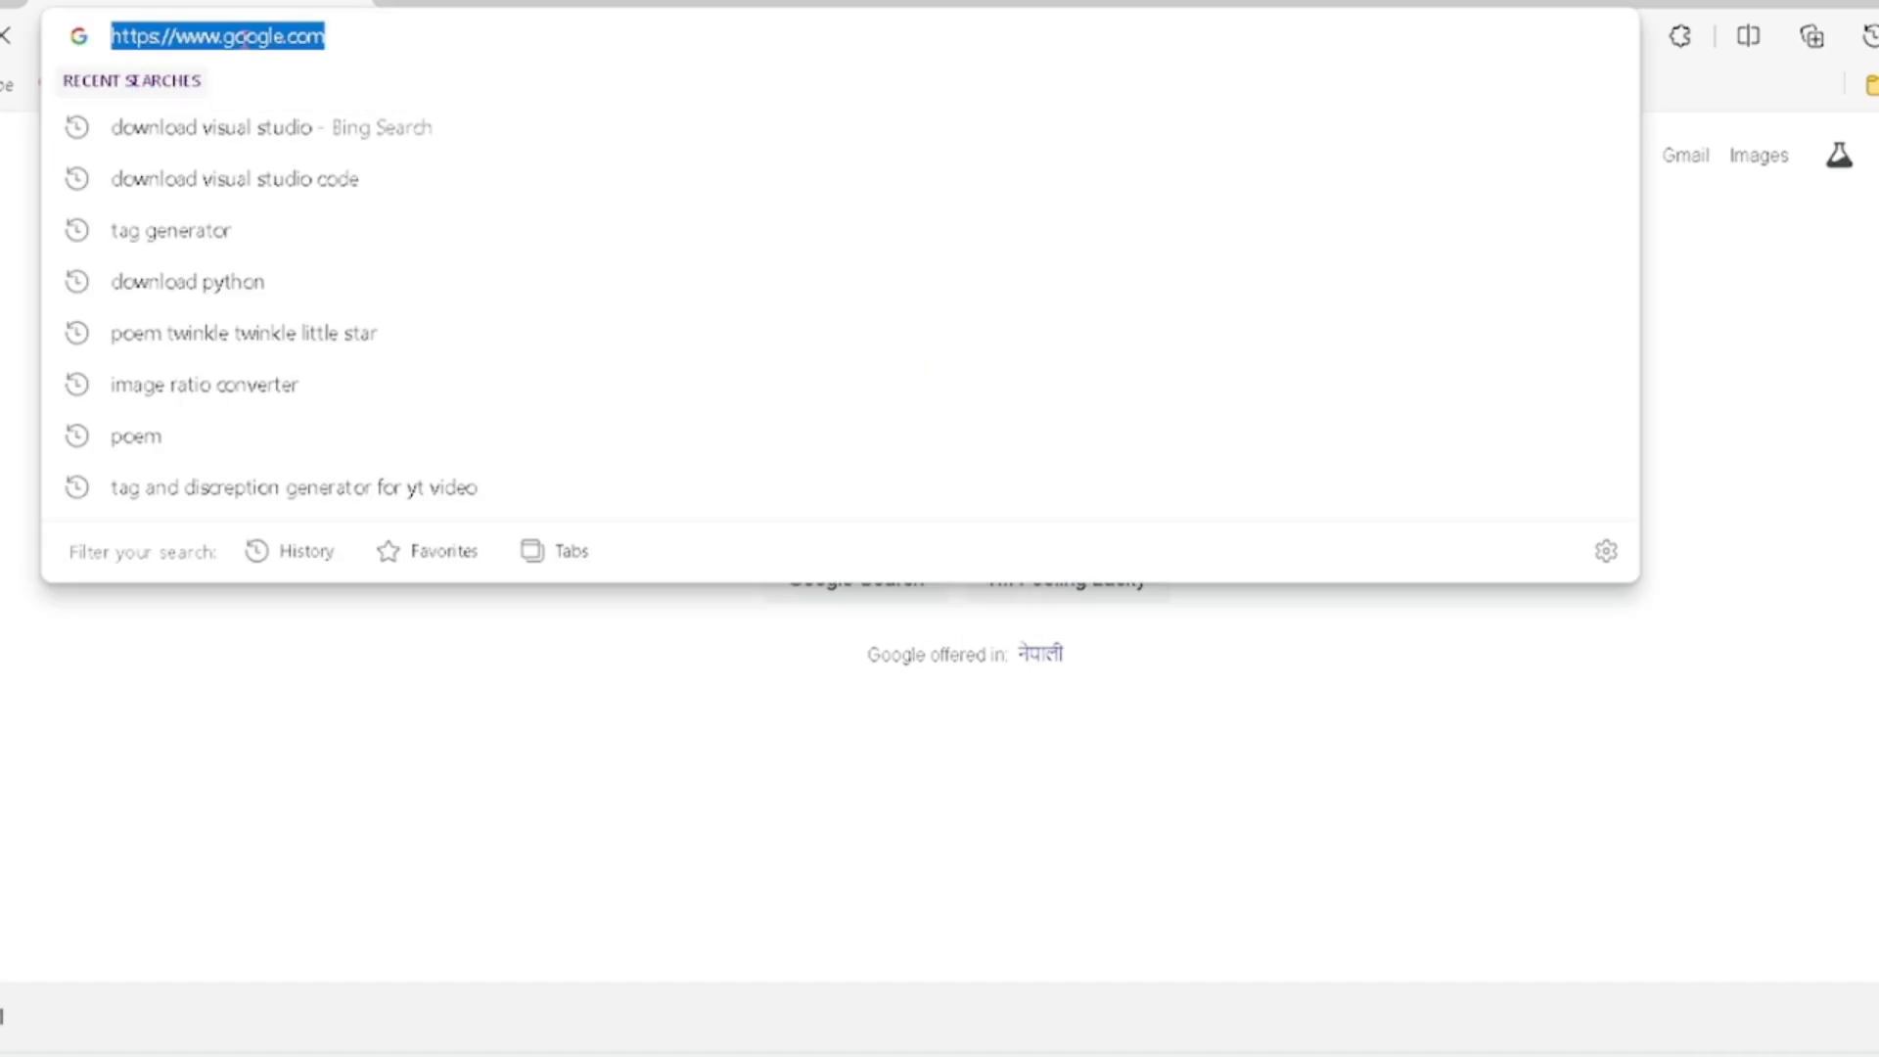
- Search the web for "download visual studio"
type("downloa")
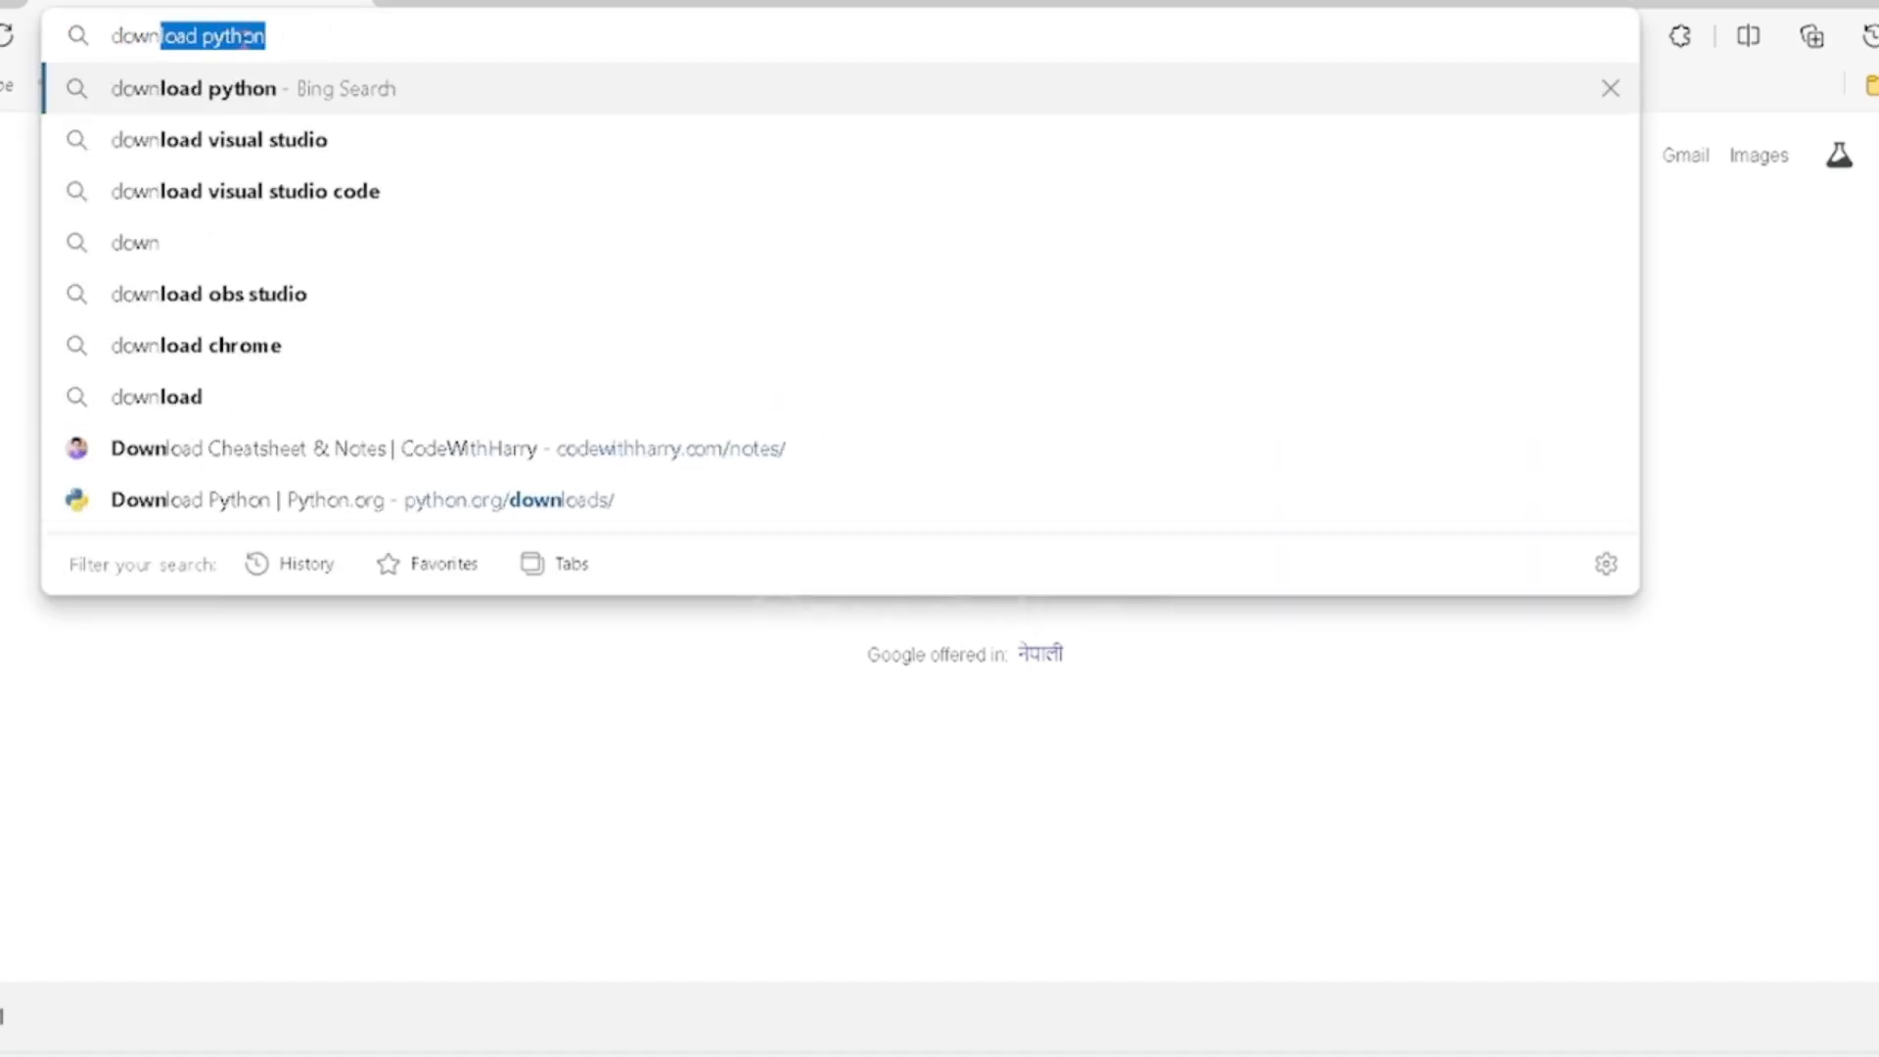
type("d ")
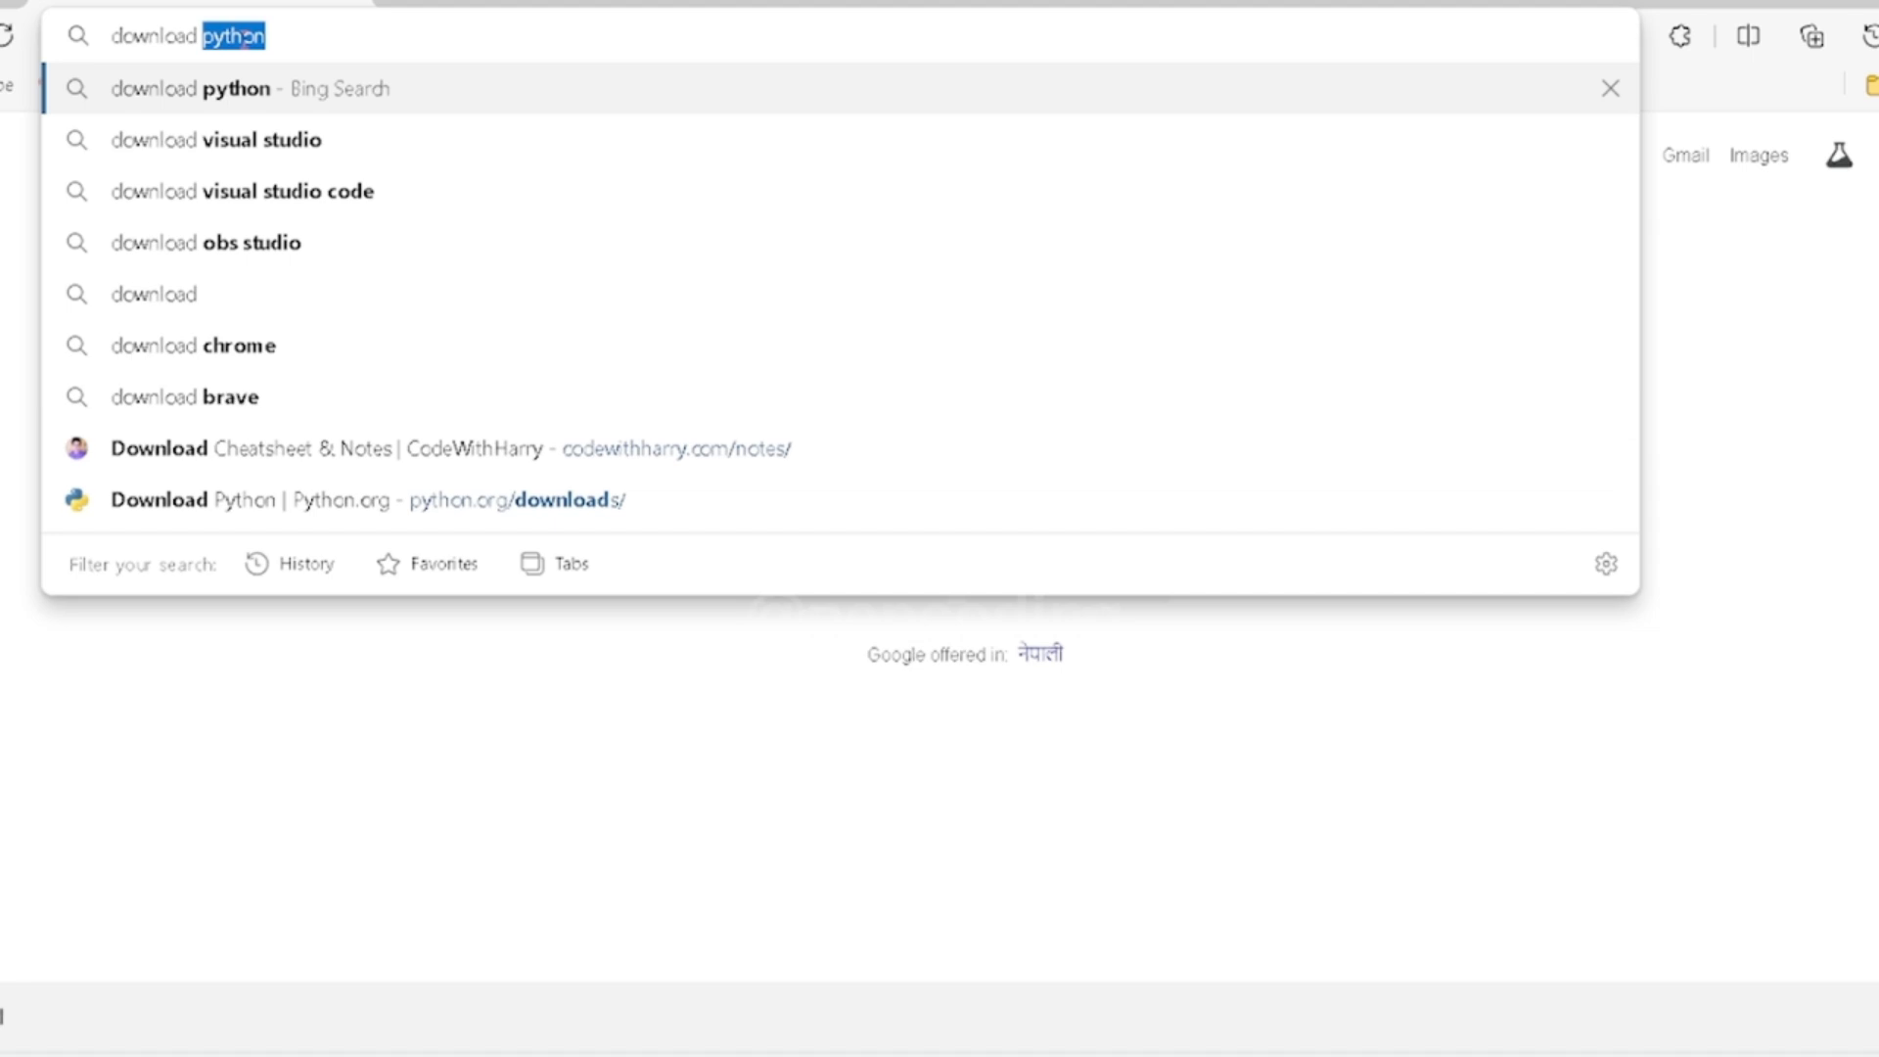
type("visual studio")
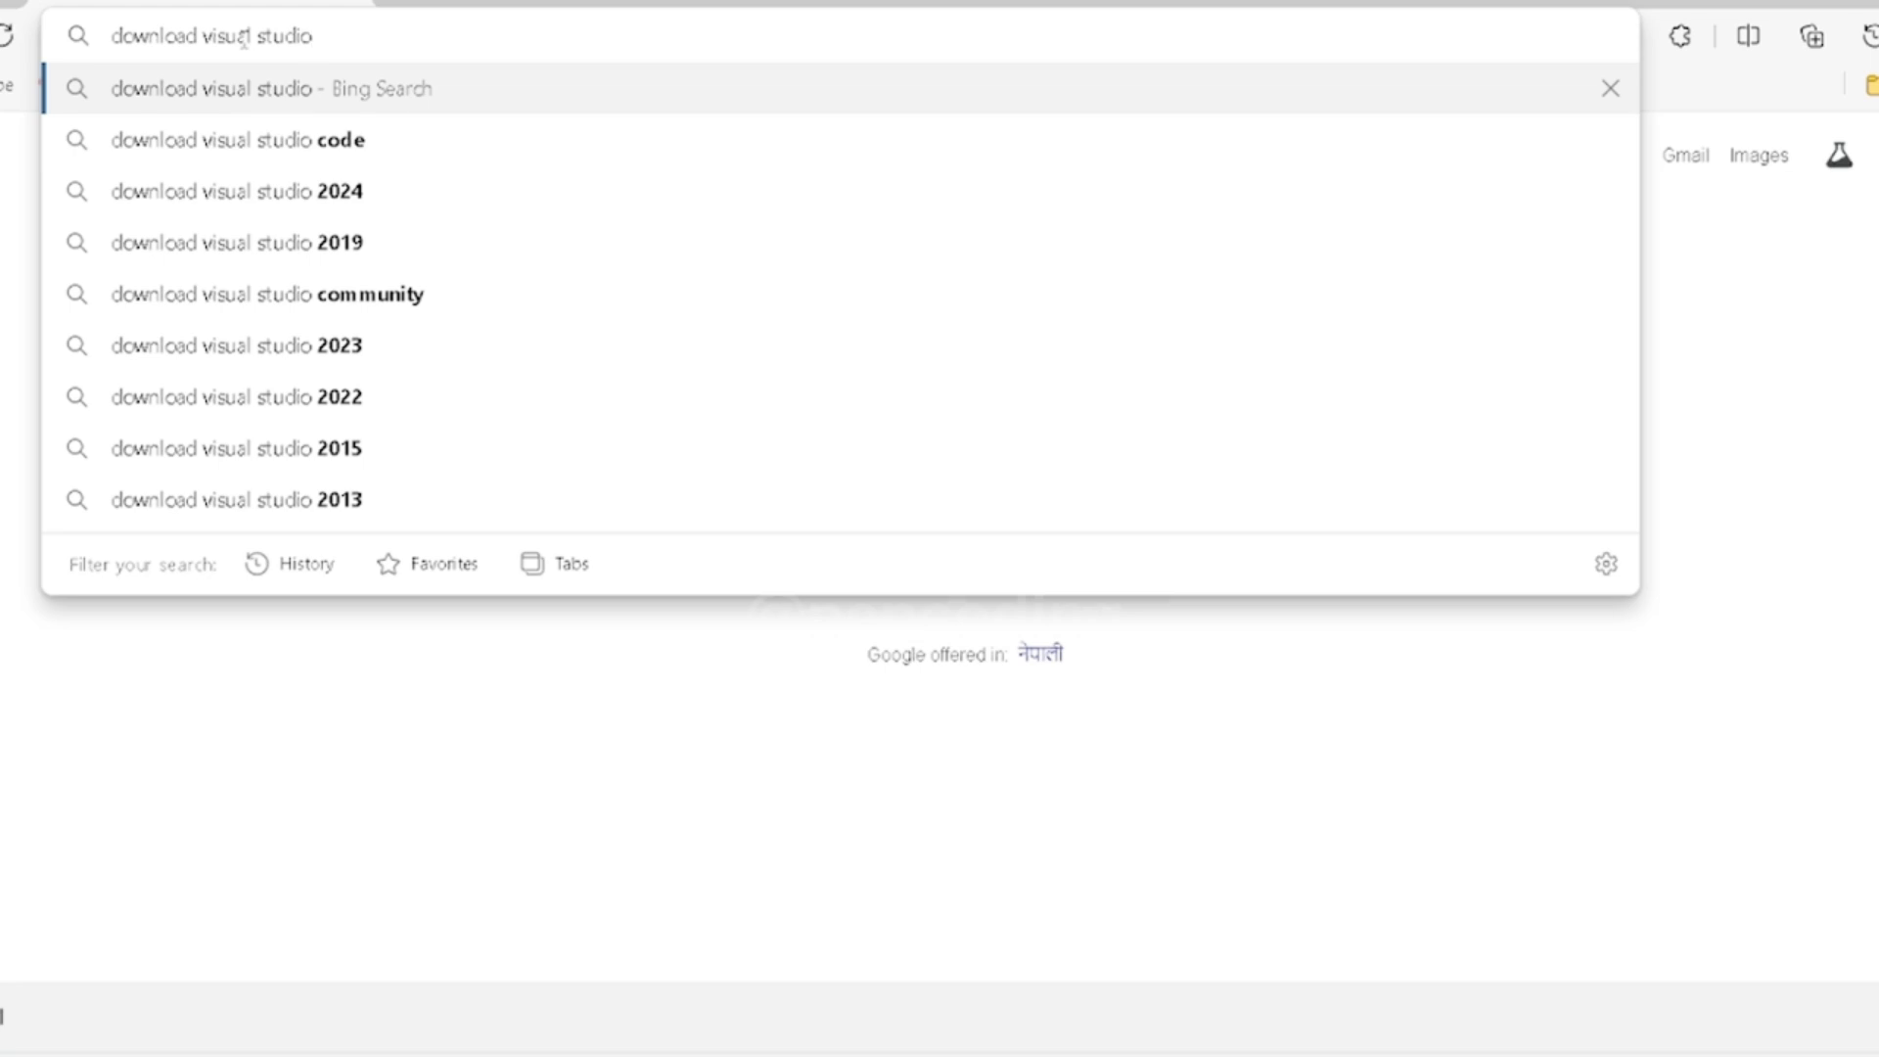
key("Return")
- Open Microsoft's Visual Studio downloads page from the search results and download the free Community edition
scroll(235, 465, "down", 5)
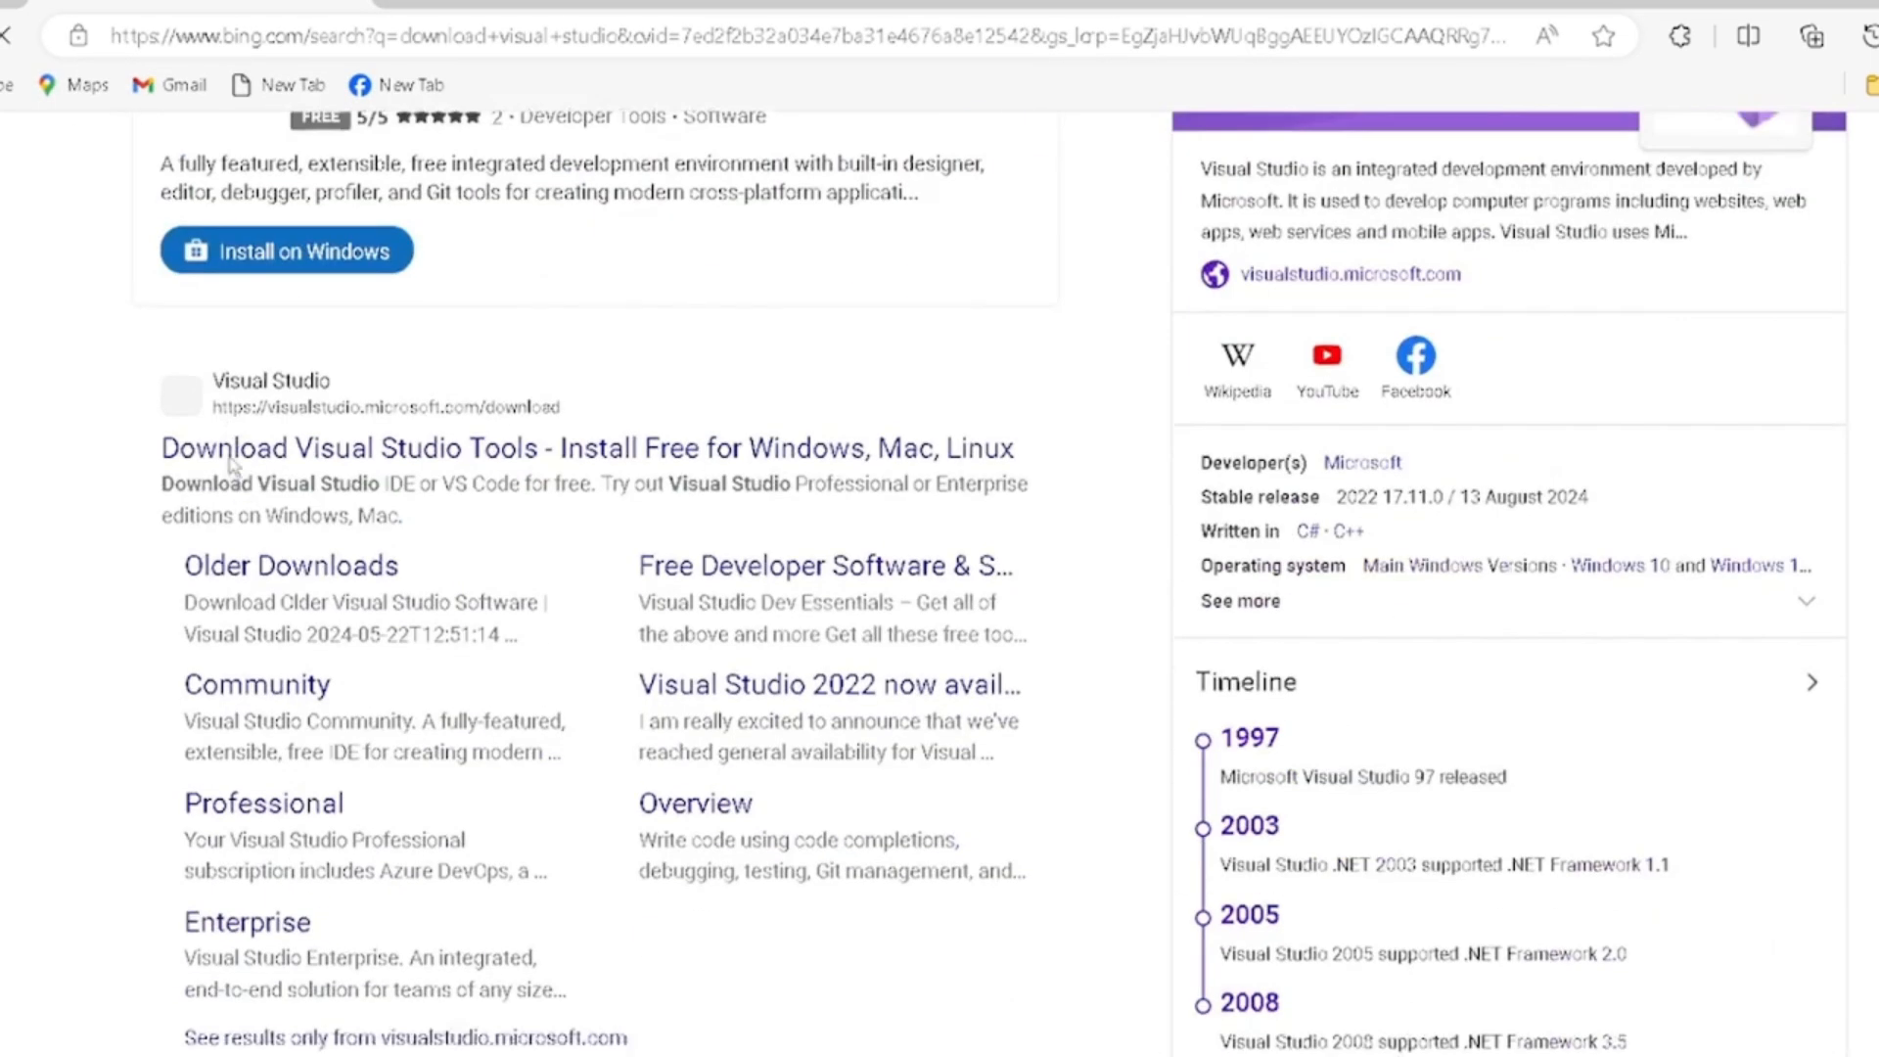
left_click(313, 455)
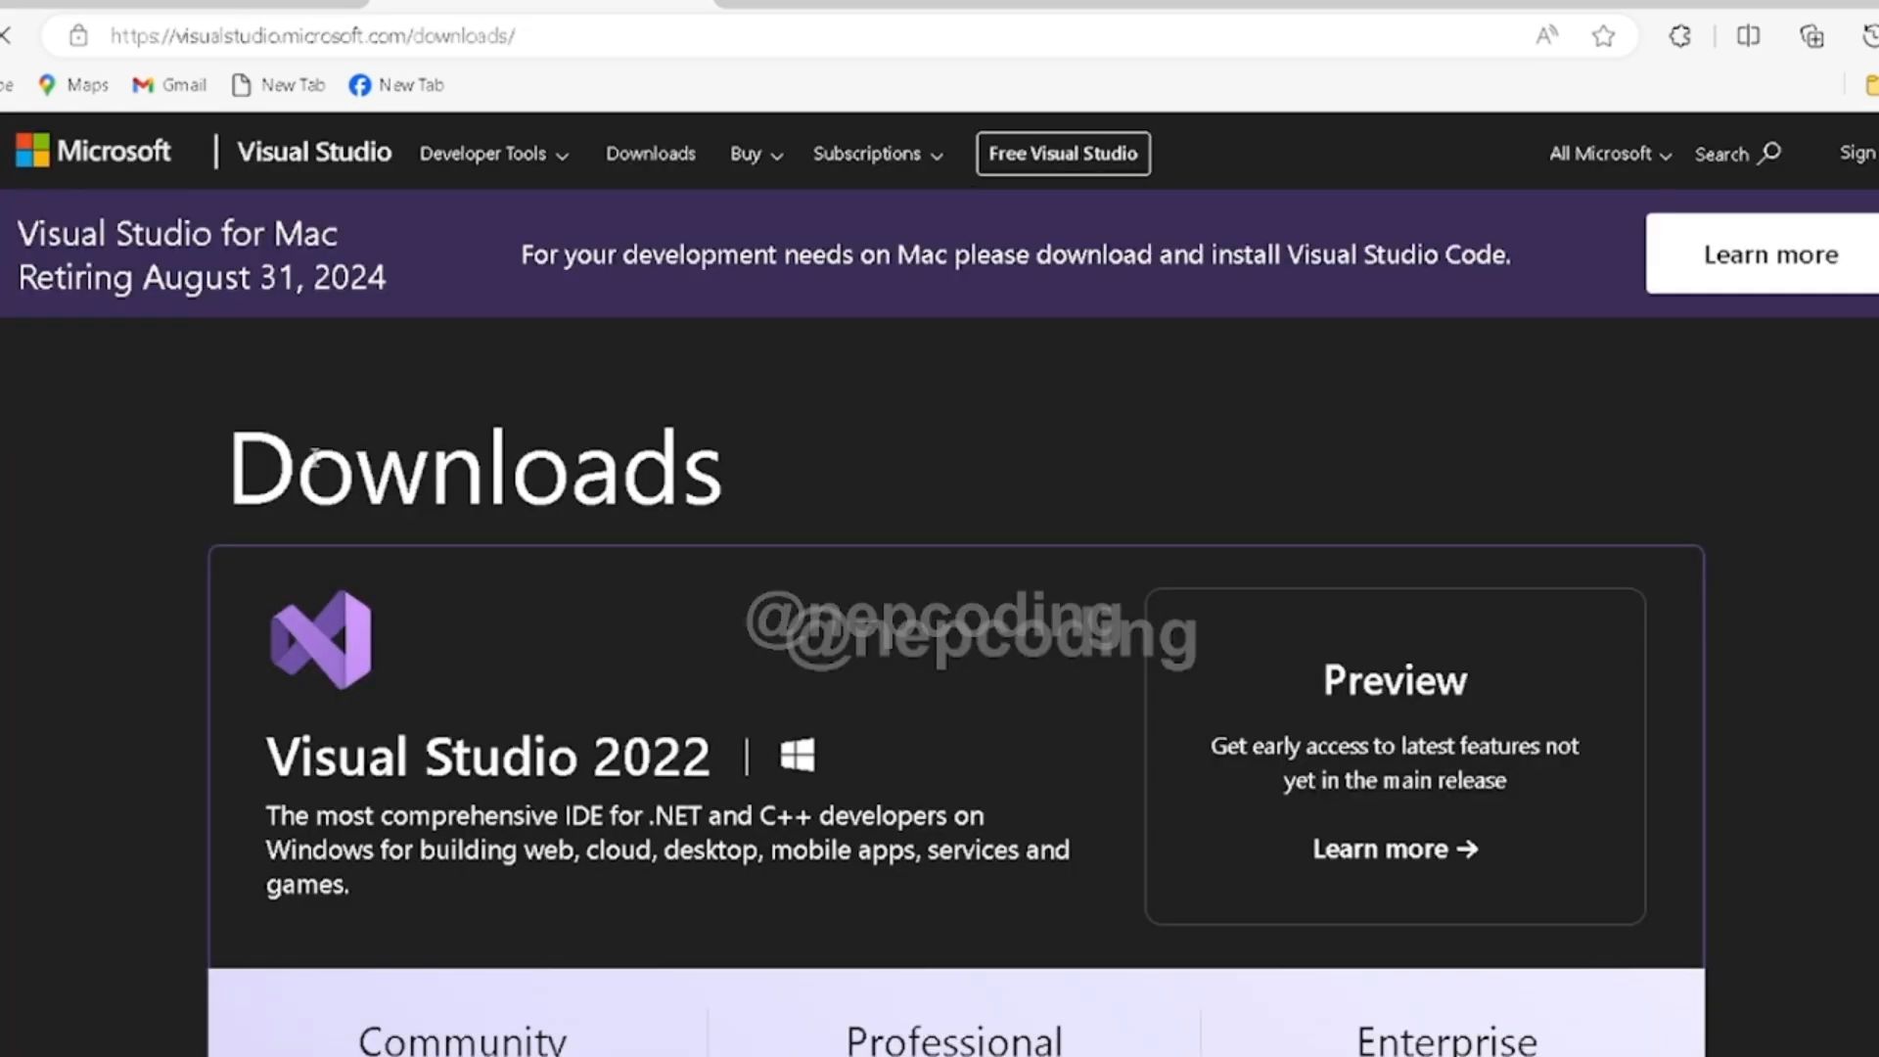
scroll(847, 702, "down", 2)
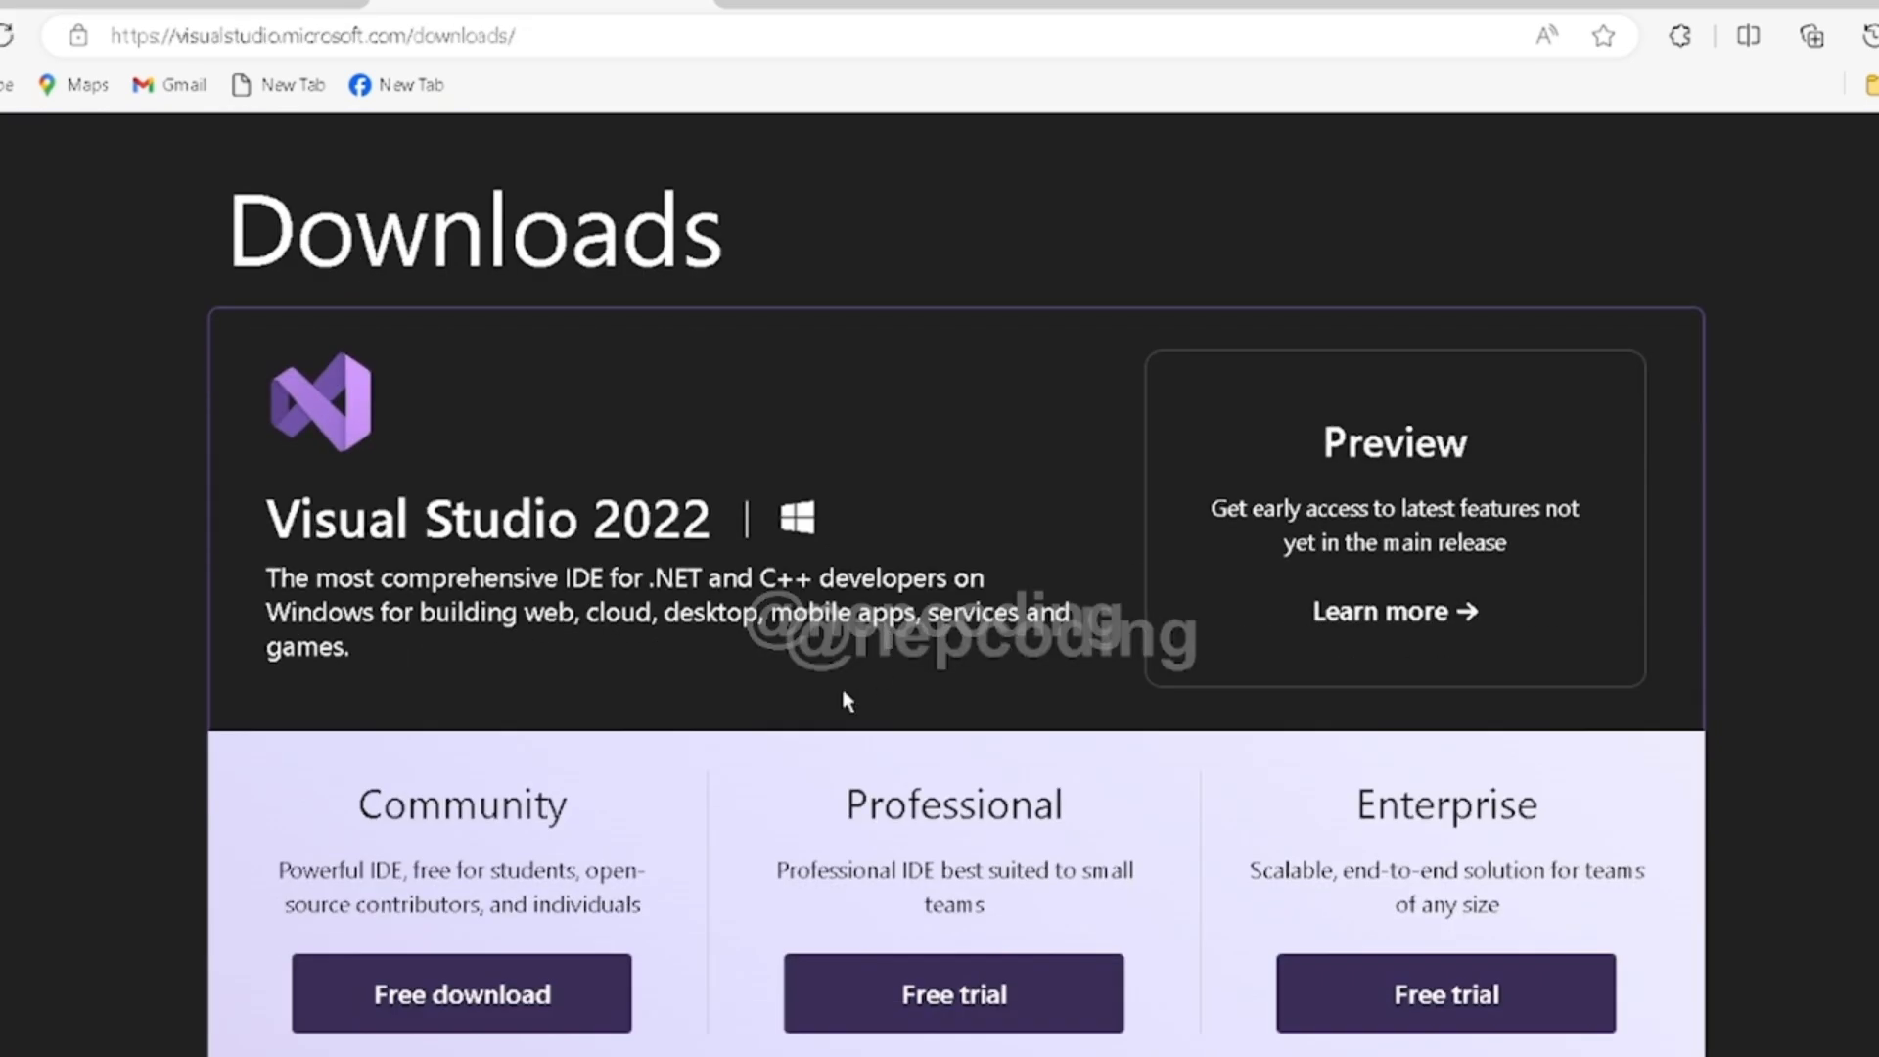
left_click(487, 1000)
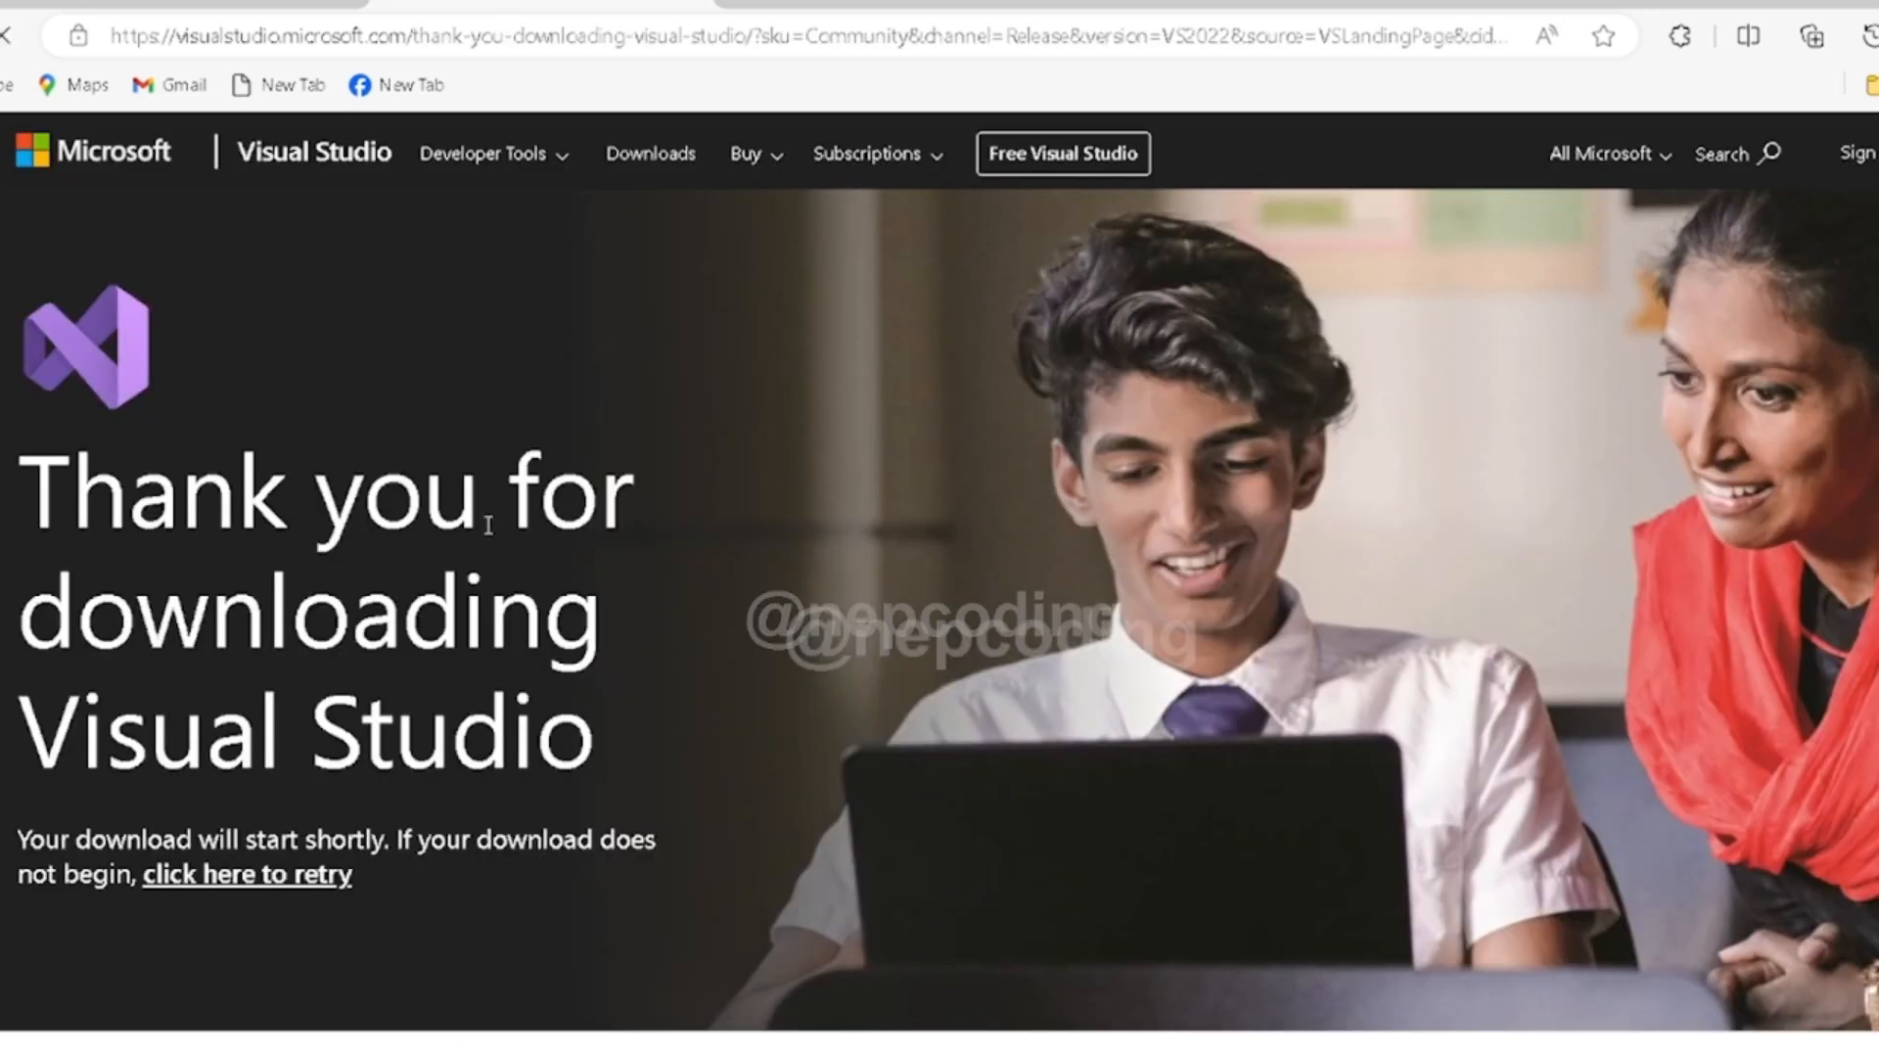
scroll(889, 417, "down", 2)
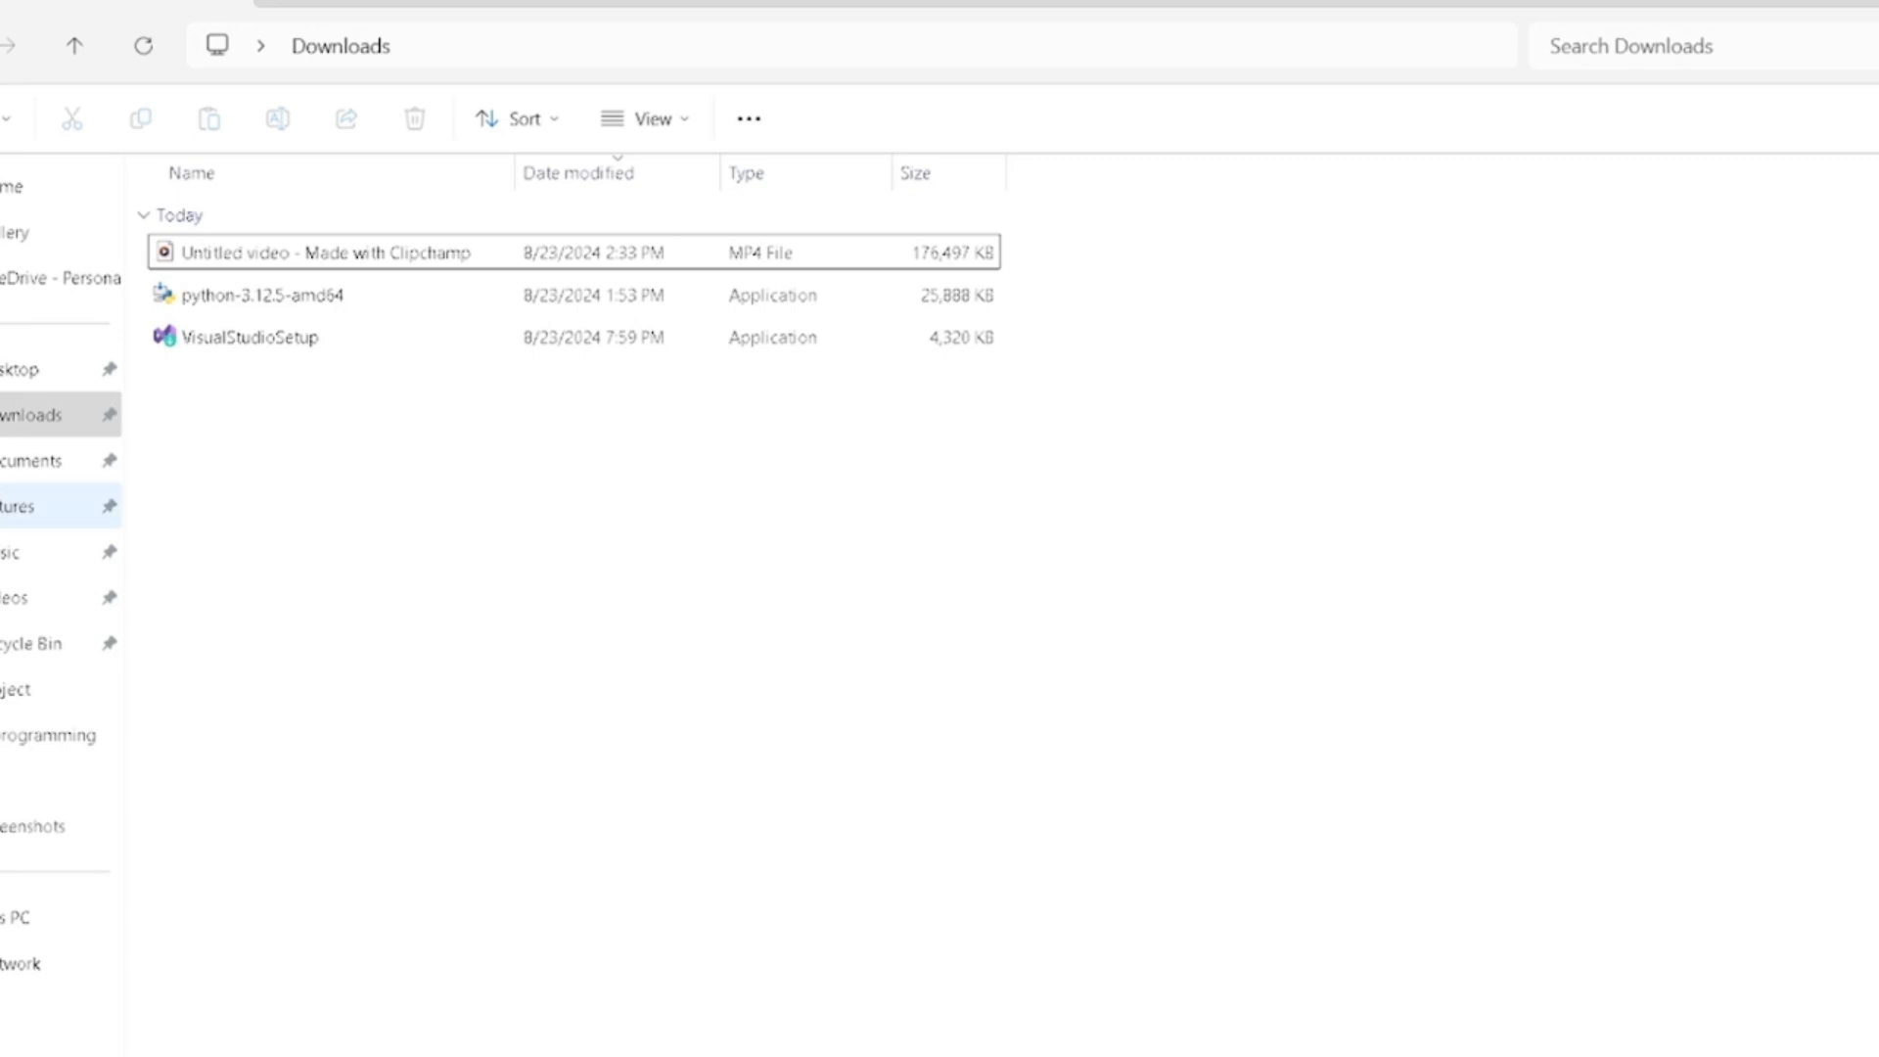
- Run VisualStudioSetup from the Downloads folder and accept the Visual Studio Installer's initial setup
left_click(19, 415)
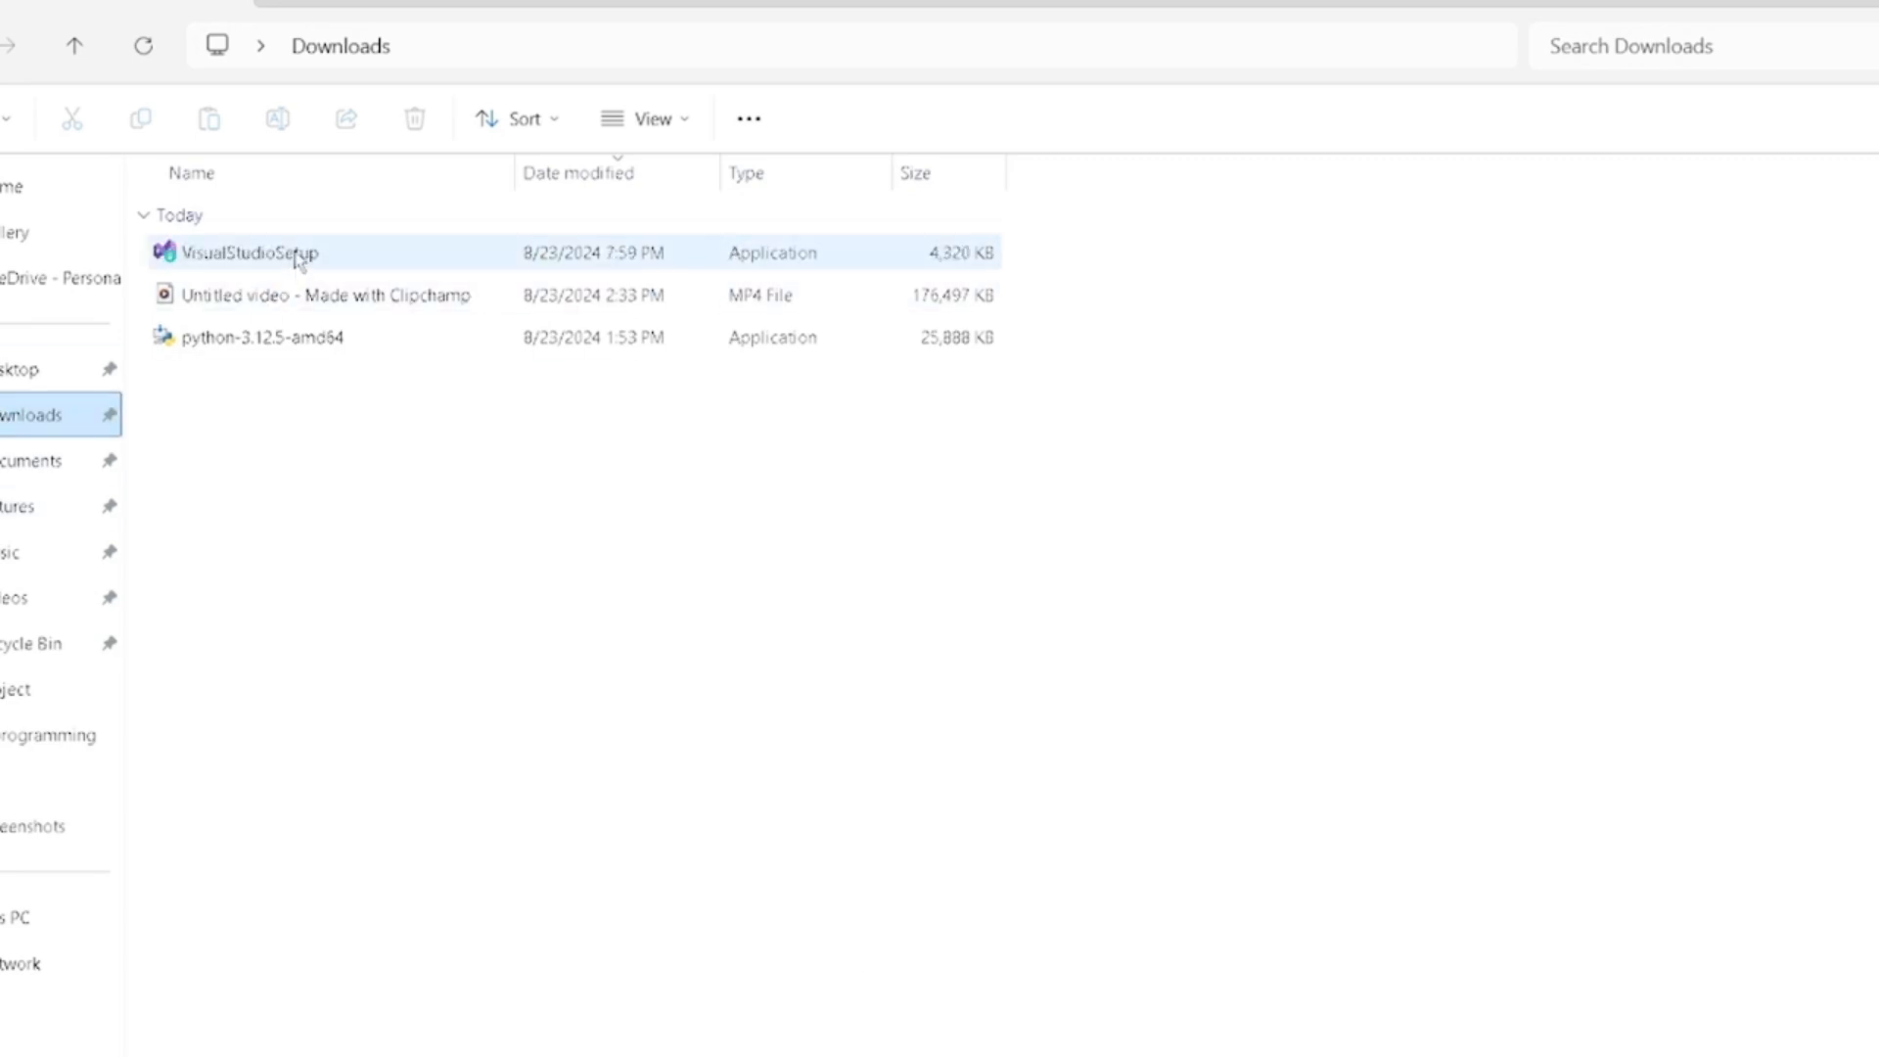
double_click(299, 257)
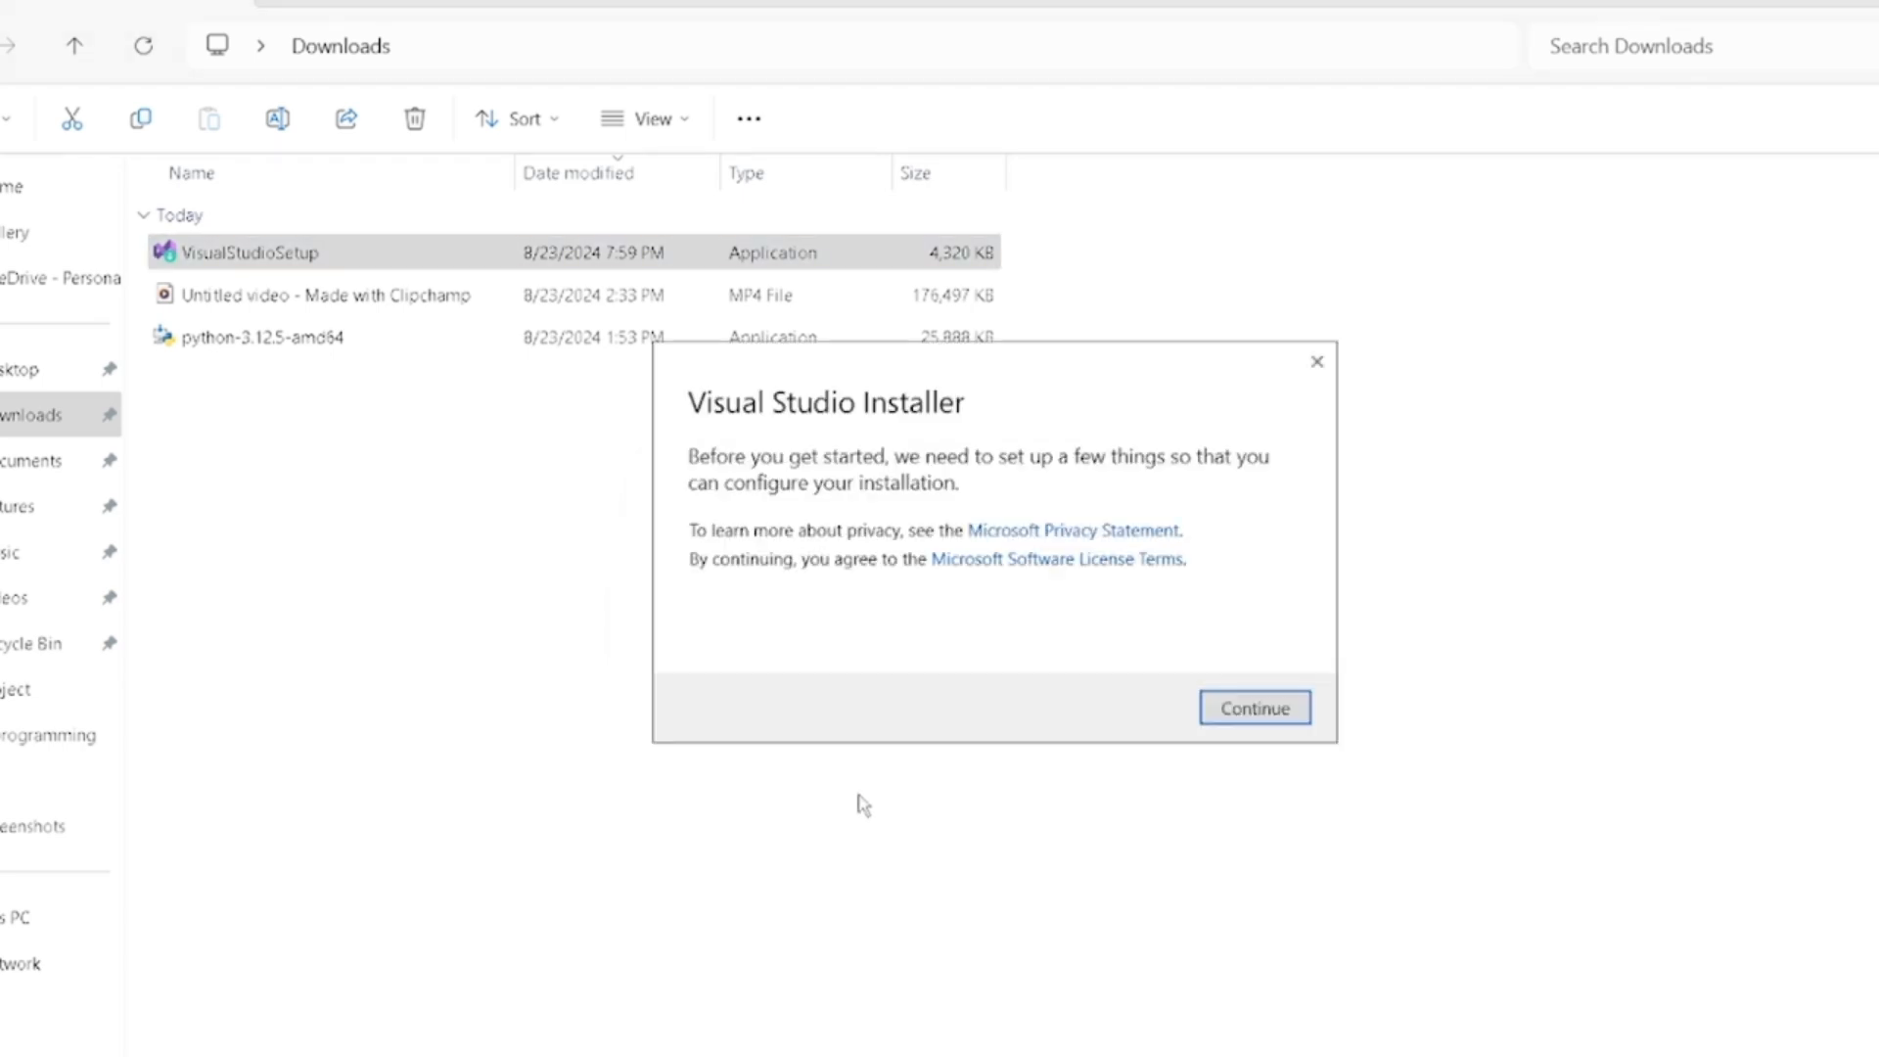
left_click(1245, 715)
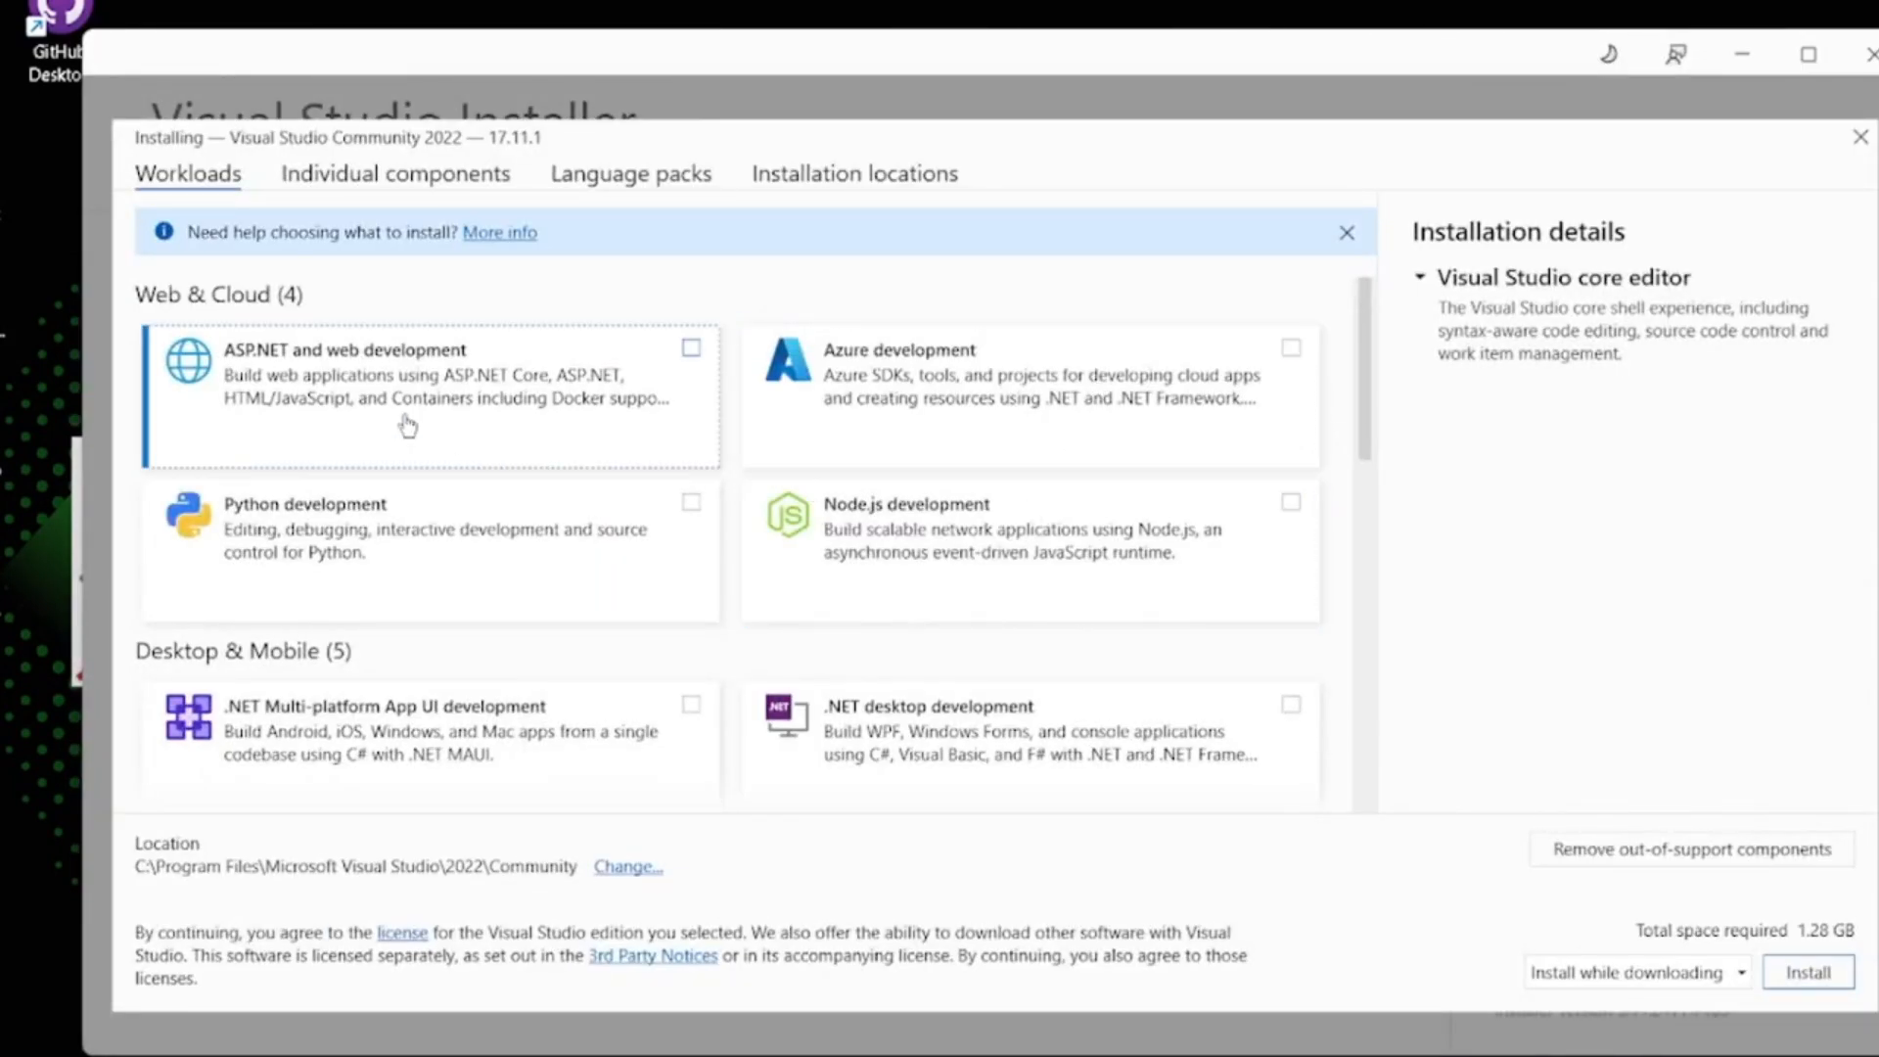
- Select the ASP.NET and web development and .NET desktop development workloads for installation
left_click(589, 376)
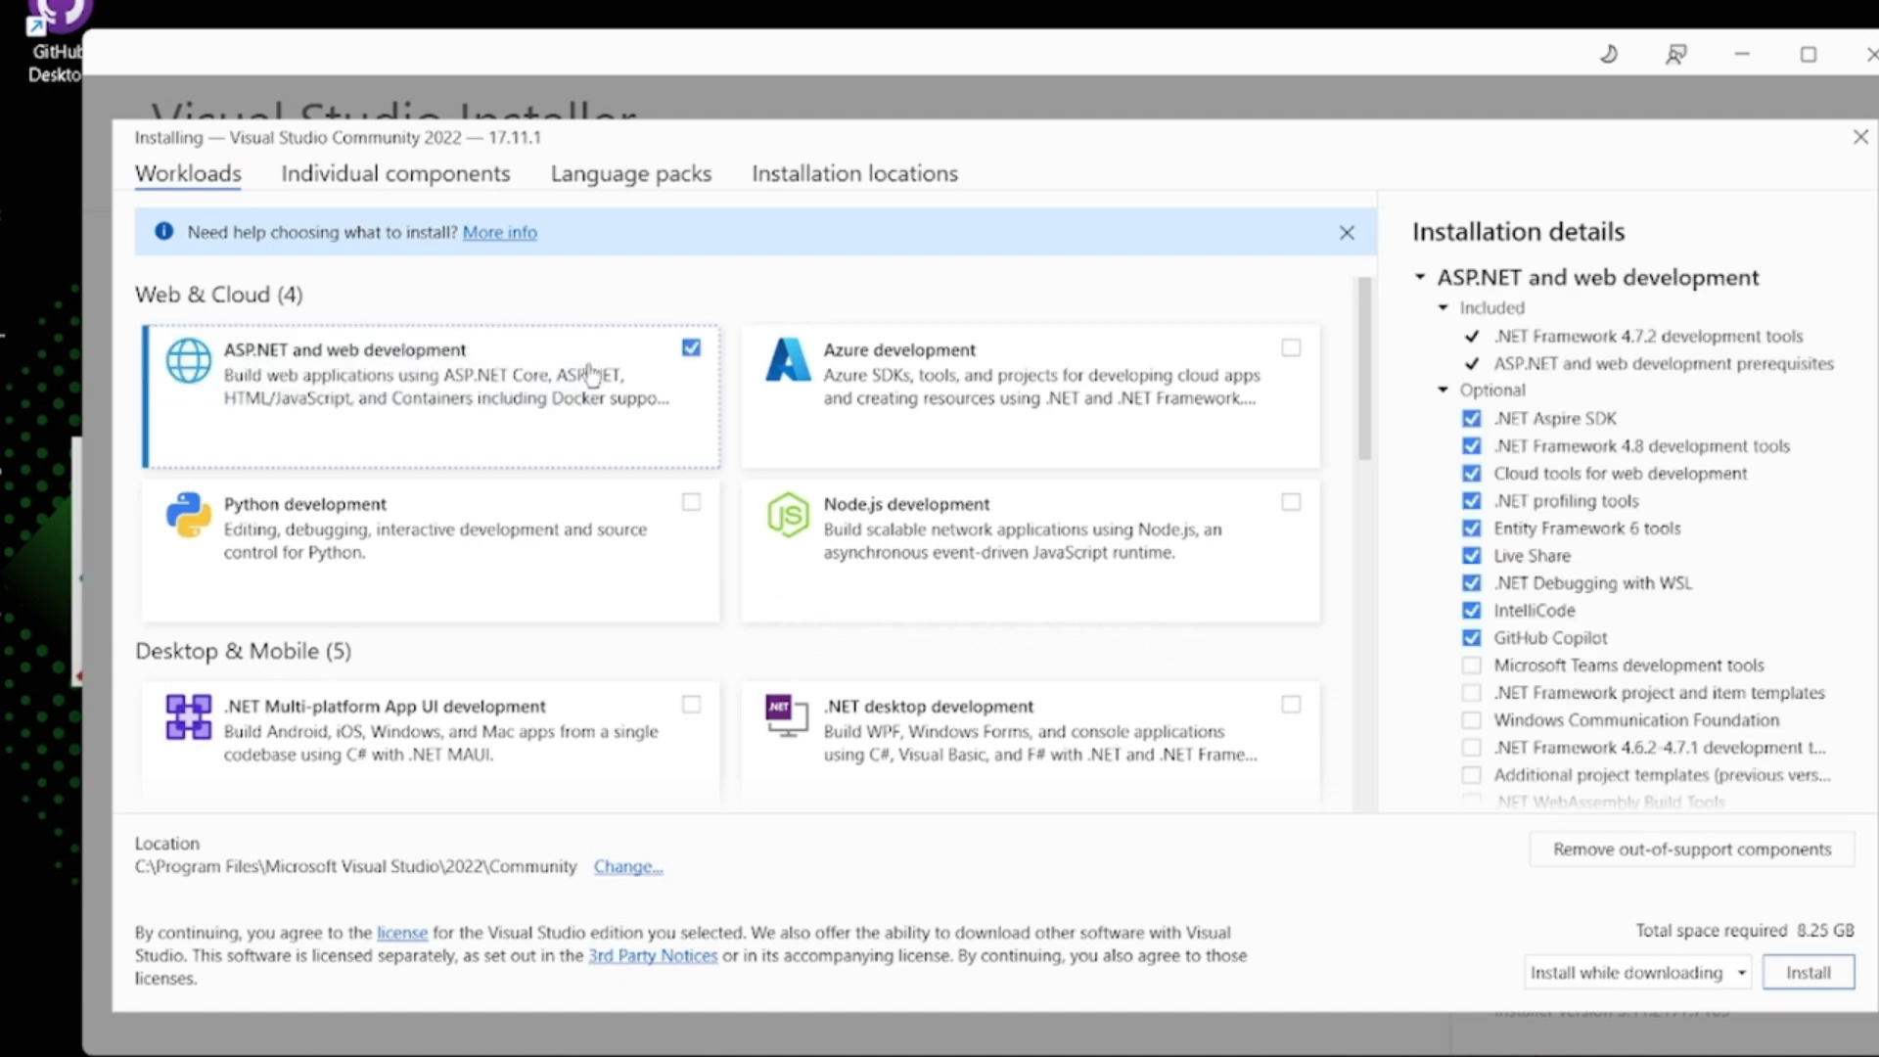
scroll(812, 710, "down", 1)
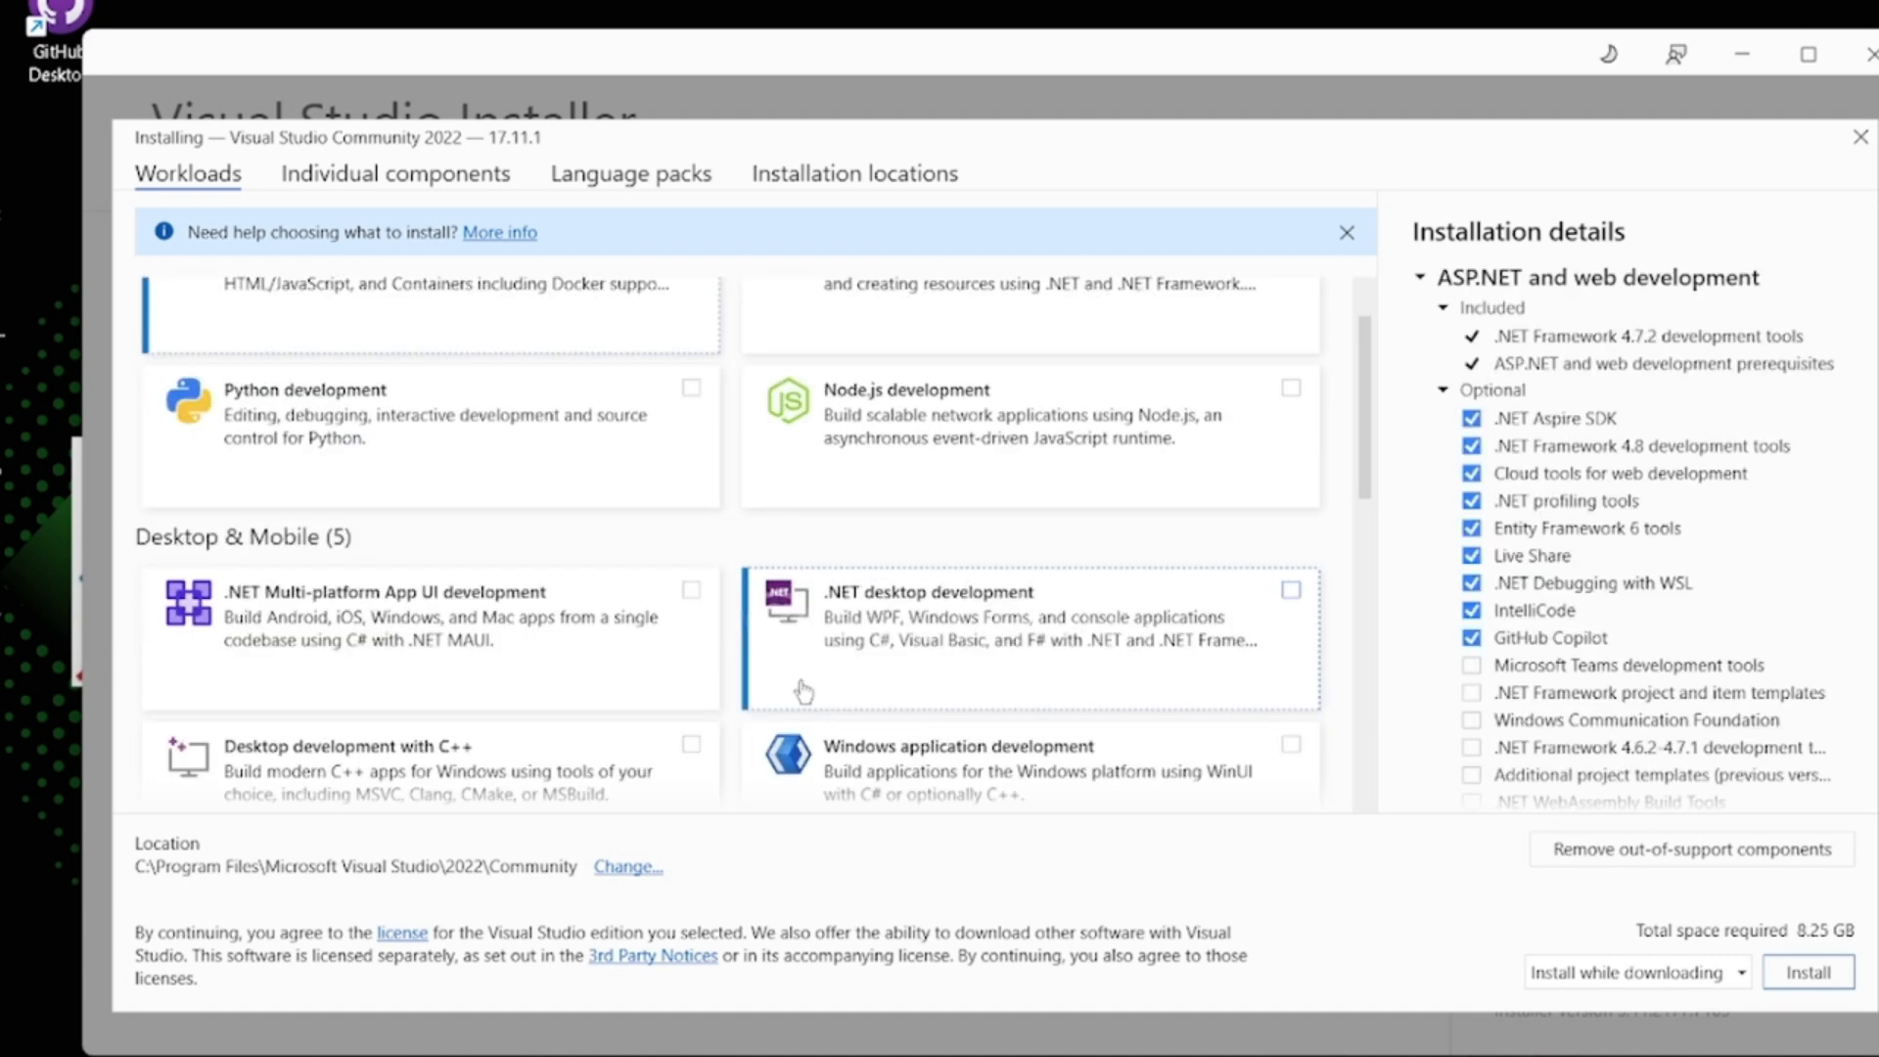
left_click(987, 660)
scroll(650, 662, "down", 1)
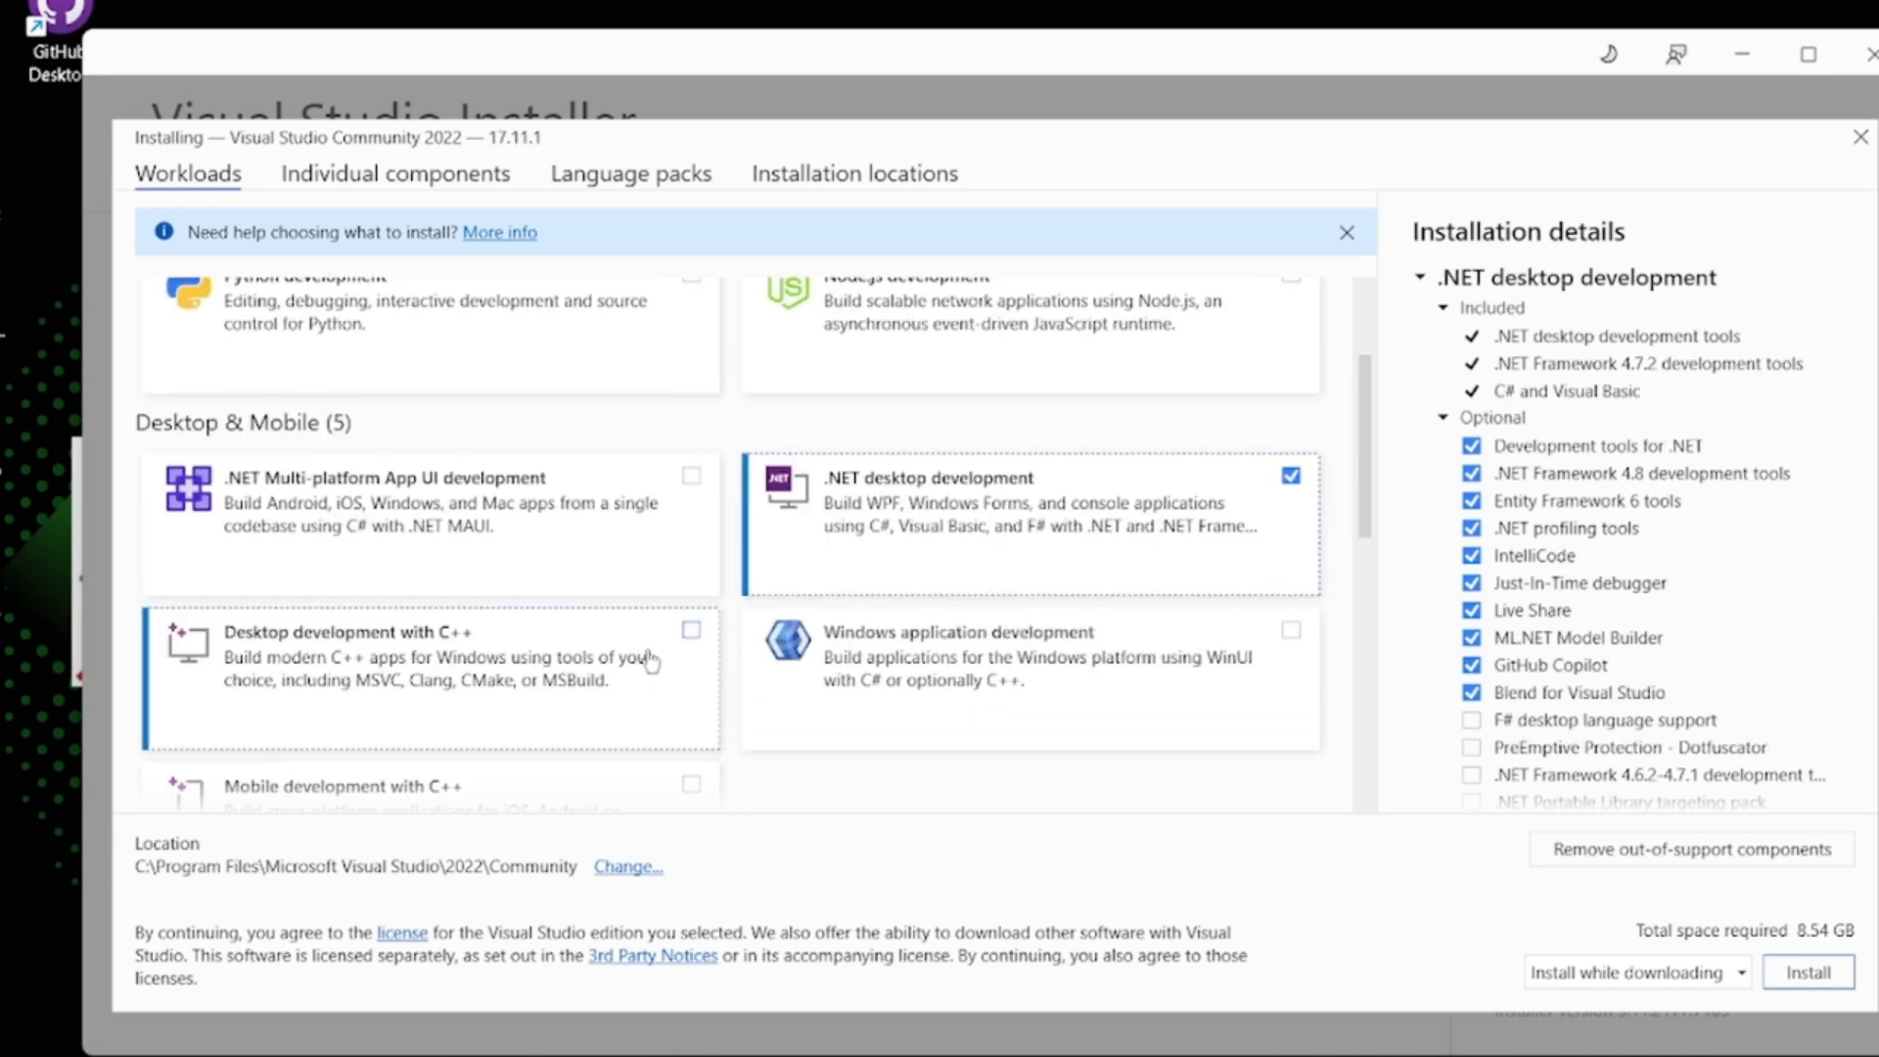
- Add the Data storage and processing workload and start installing Visual Studio Community 2022
scroll(651, 662, "down", 4)
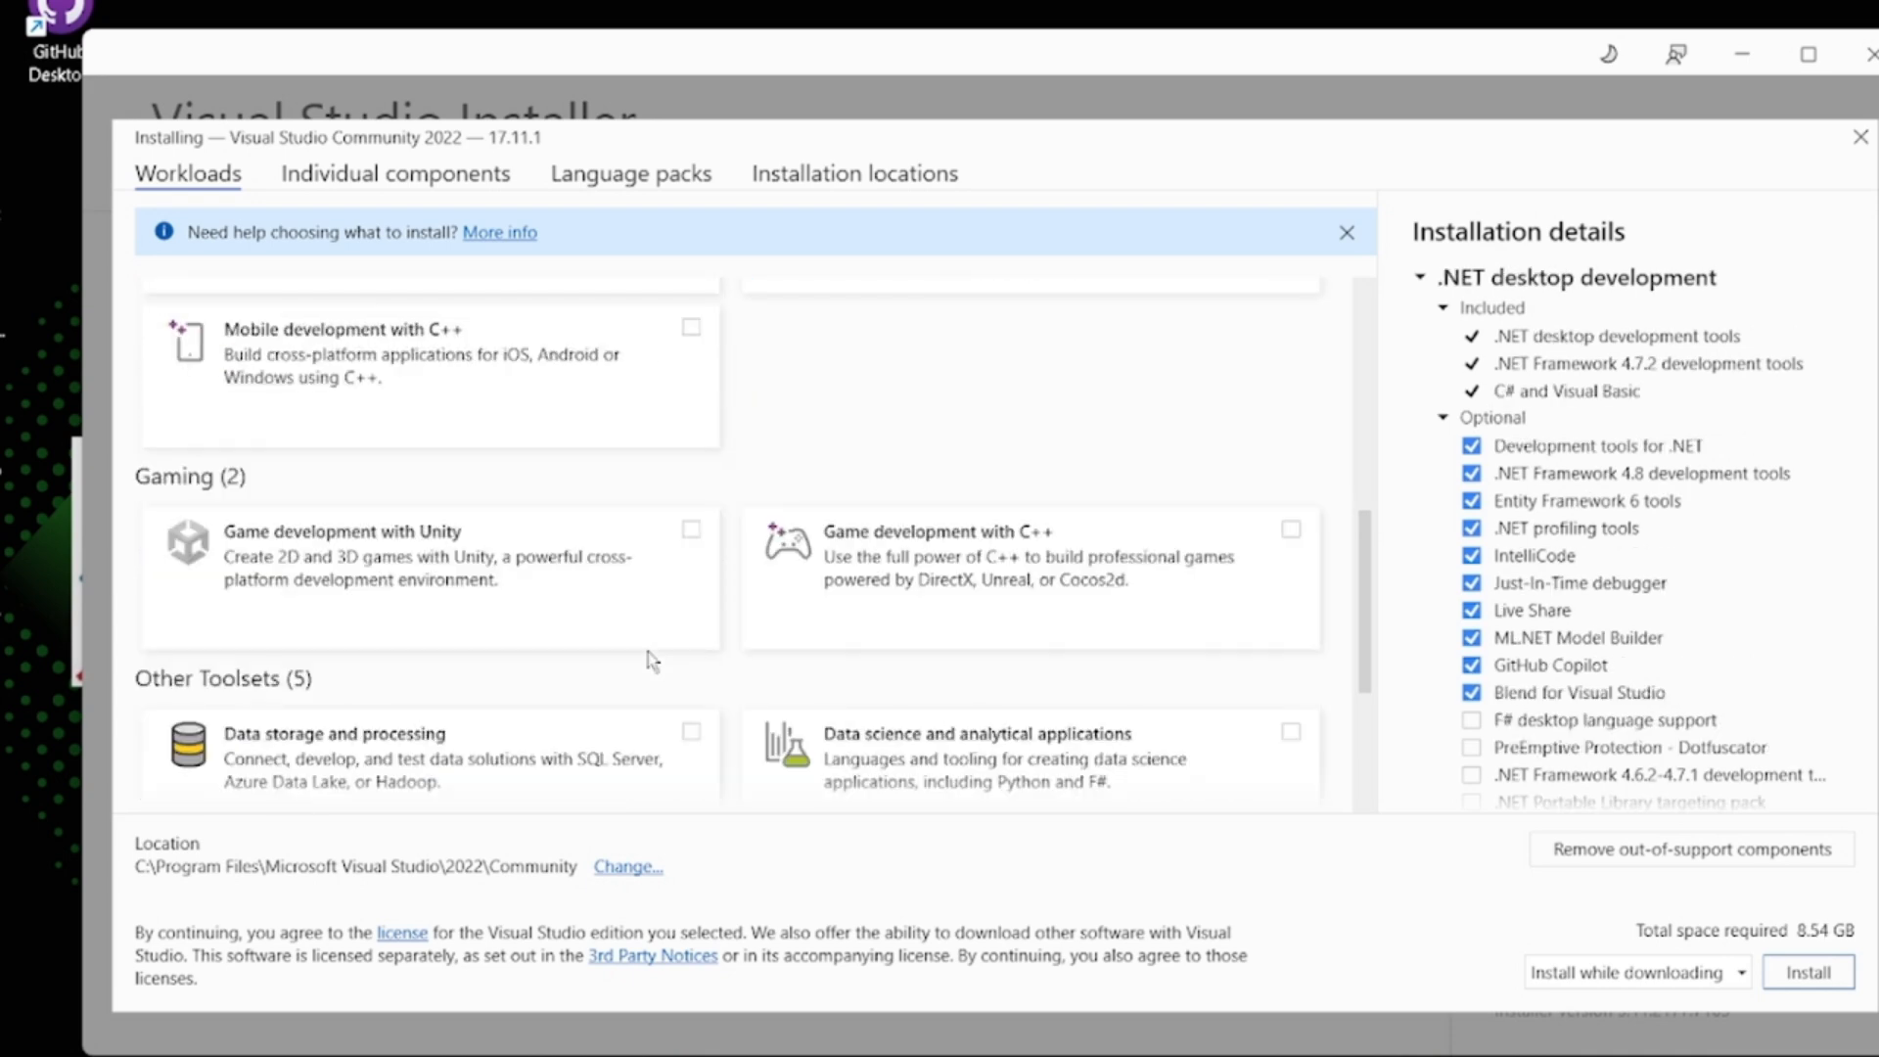
scroll(612, 706, "down", 1)
scroll(611, 711, "down", 1)
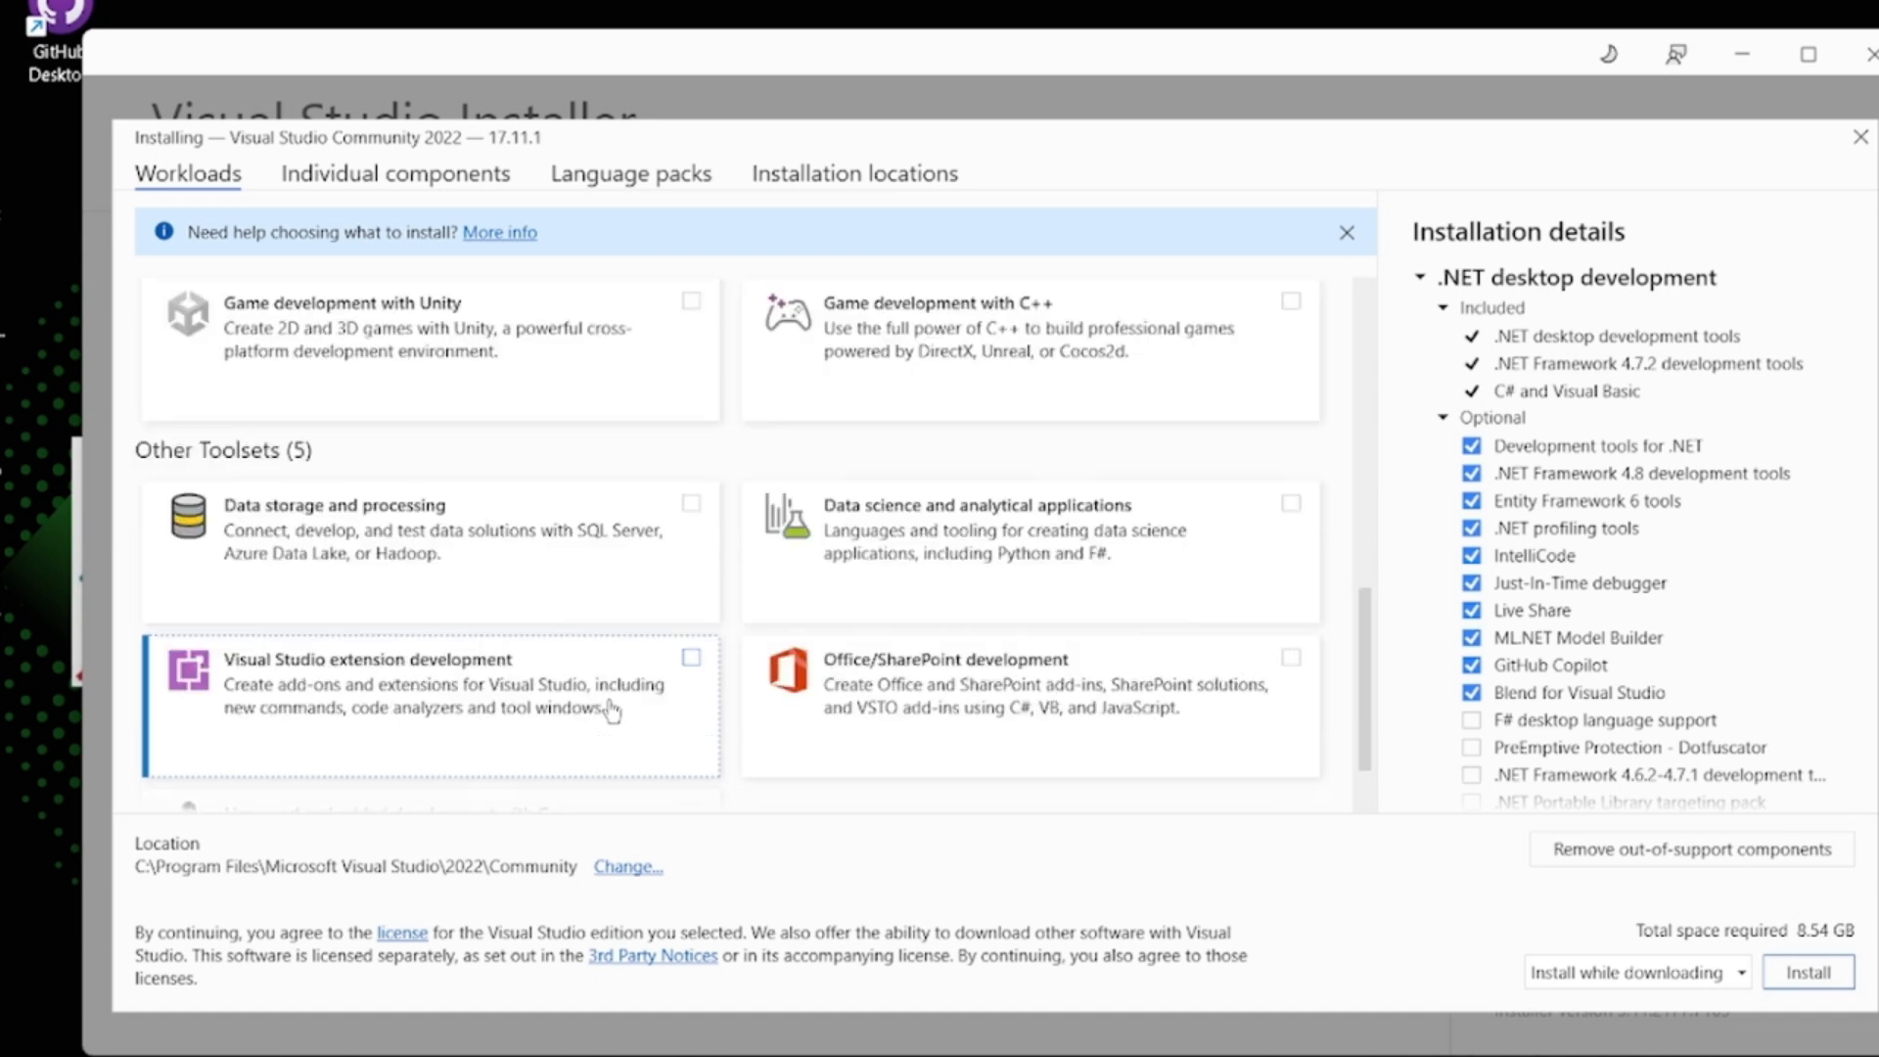
scroll(611, 712, "down", 1)
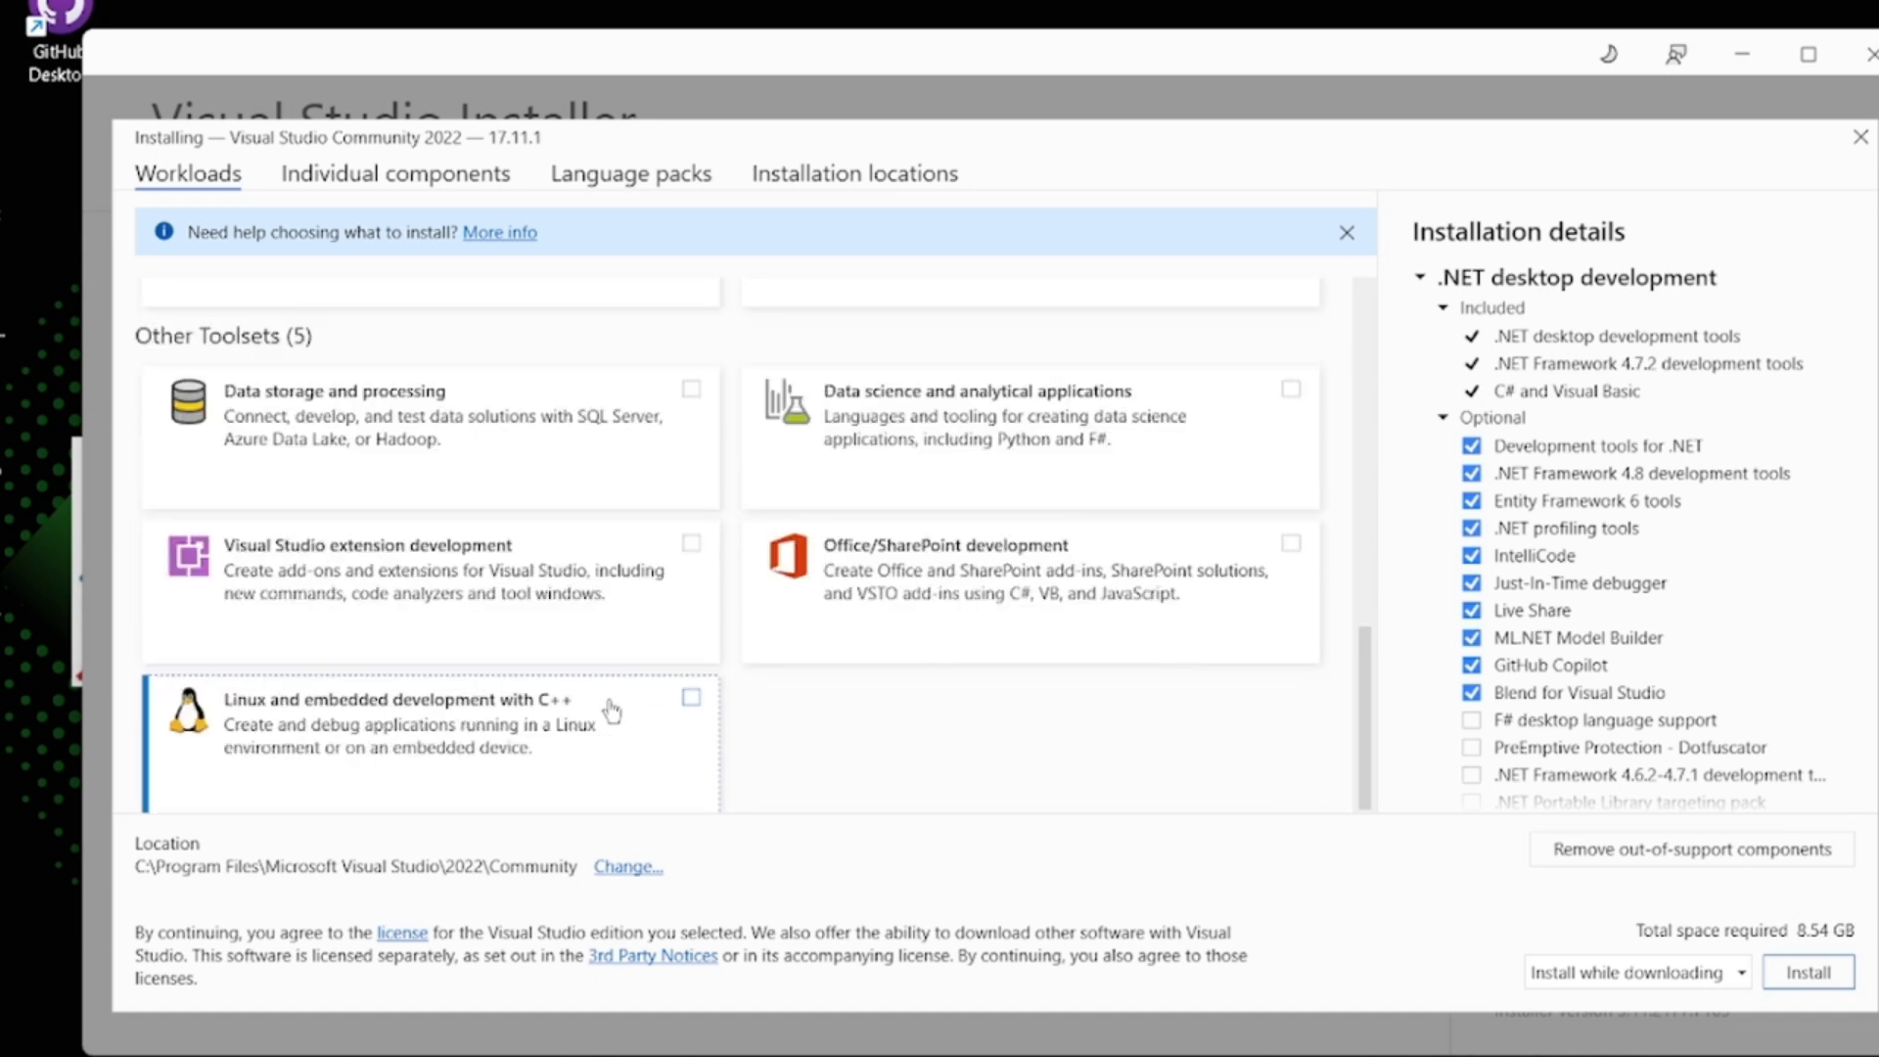
scroll(612, 711, "up", 1)
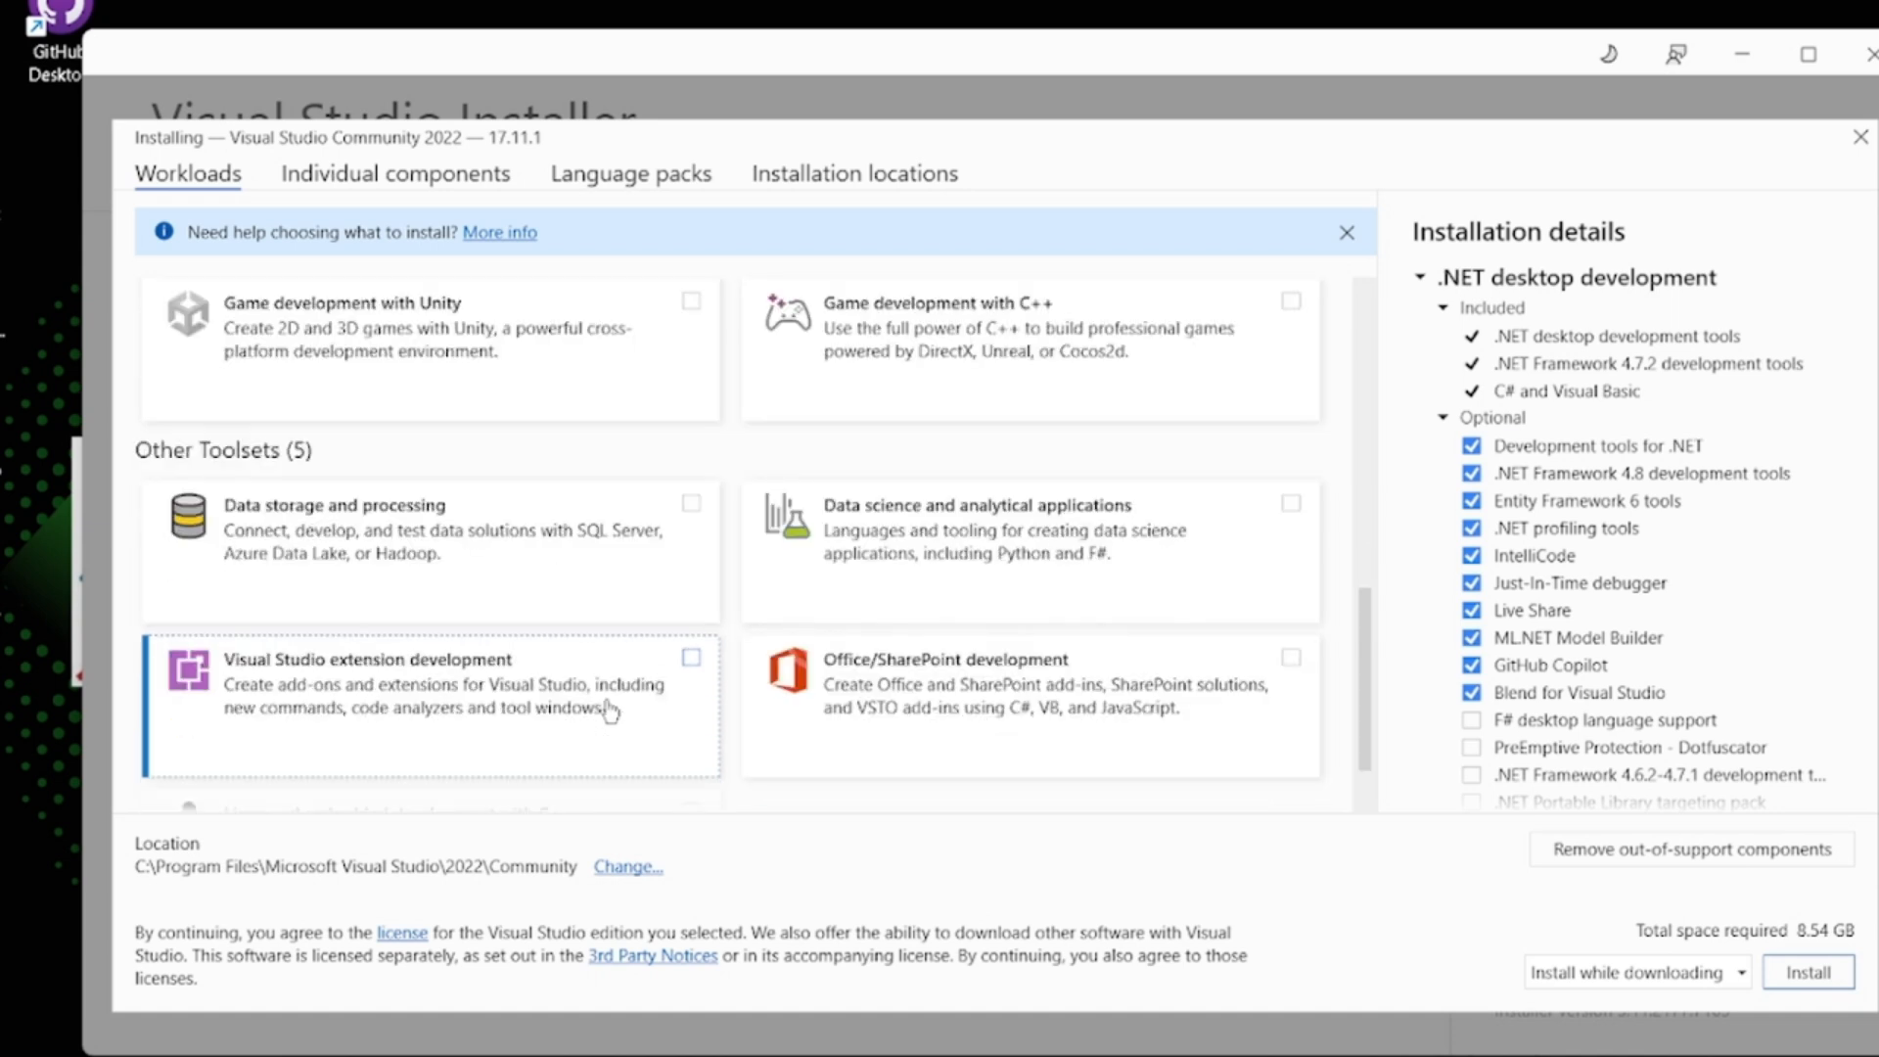
left_click(591, 544)
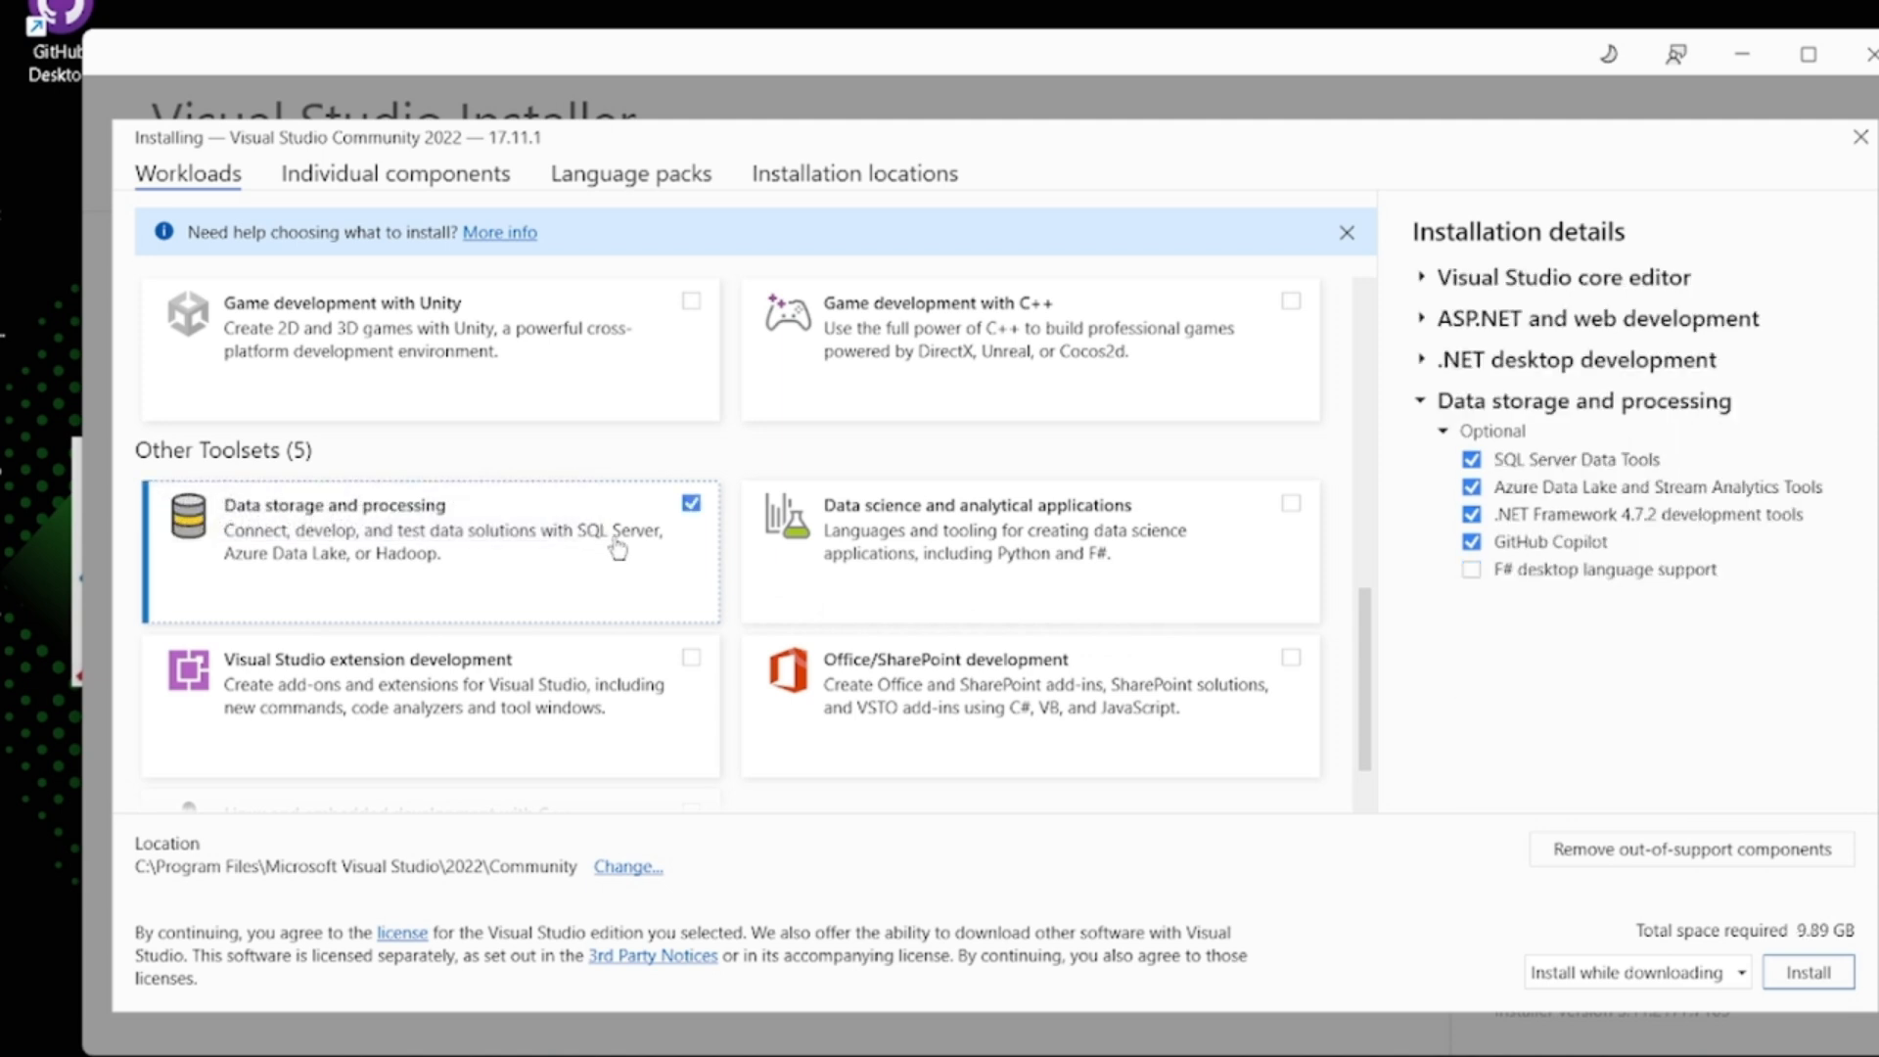
scroll(617, 548, "up", 1)
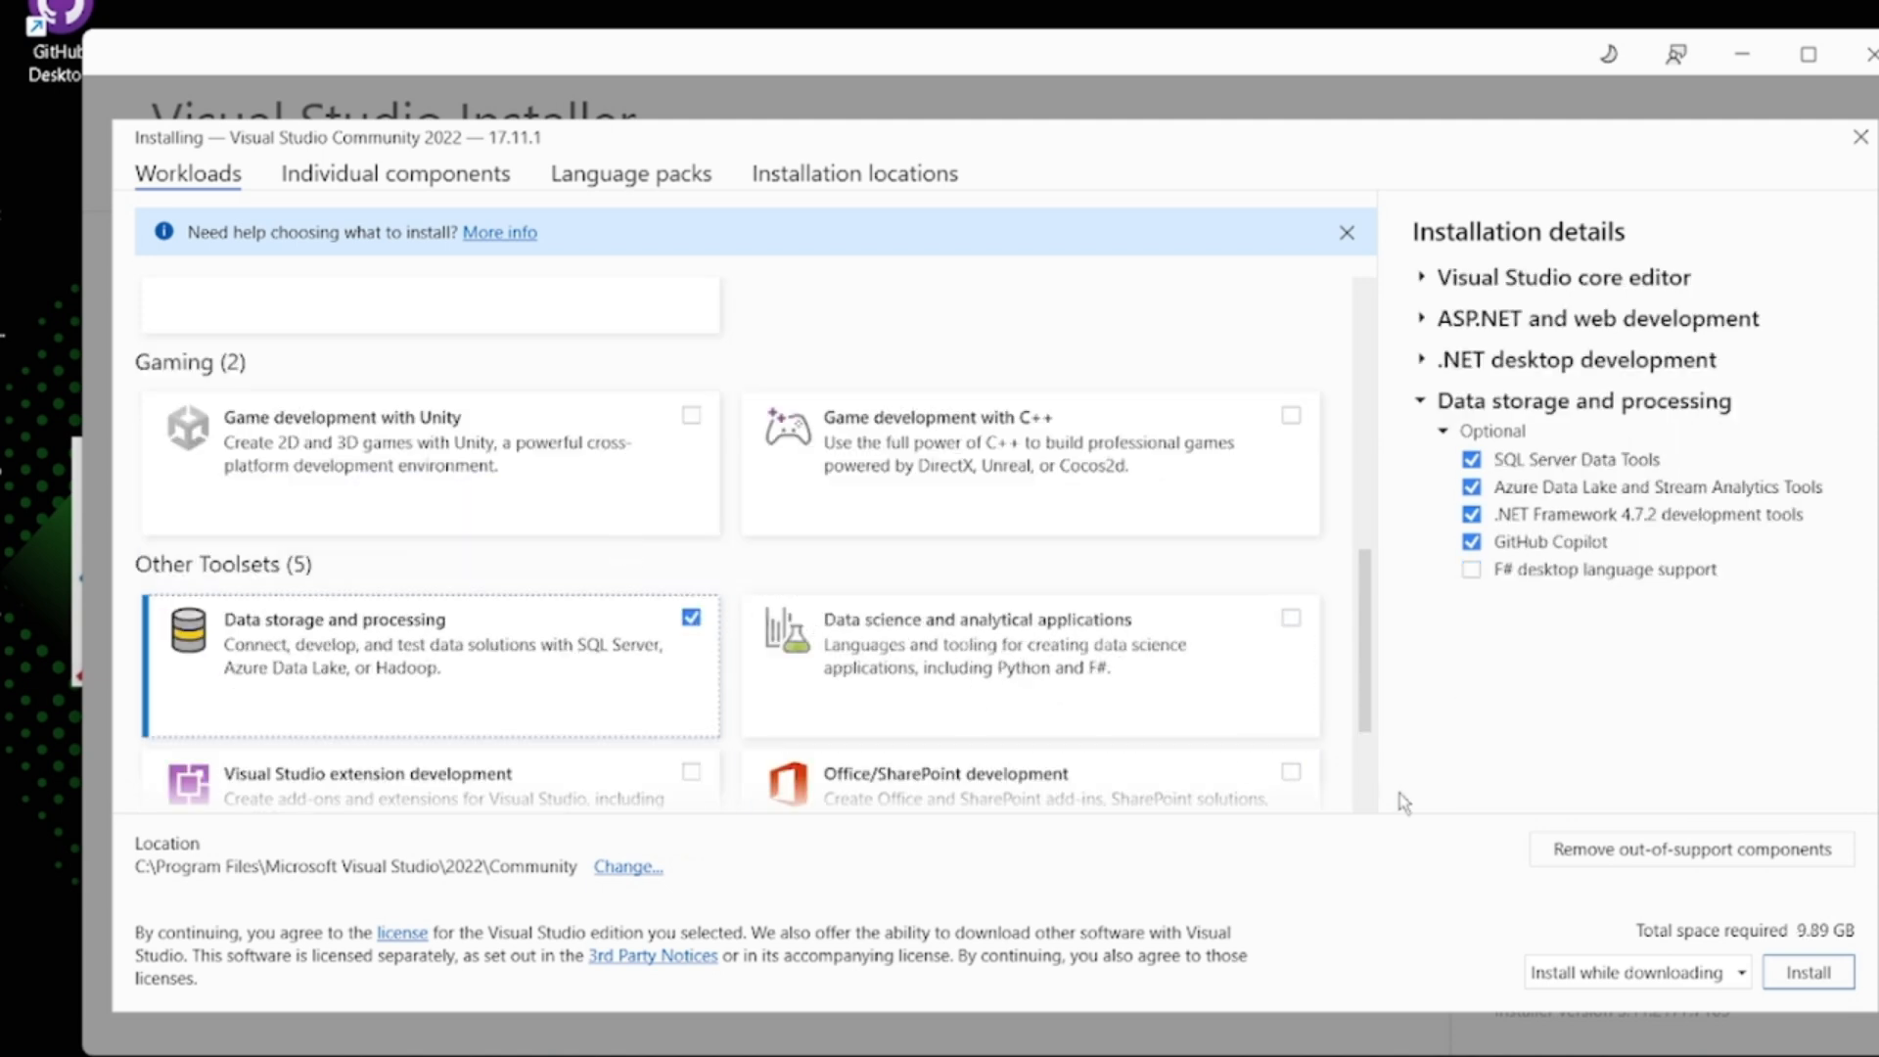
left_click(1808, 974)
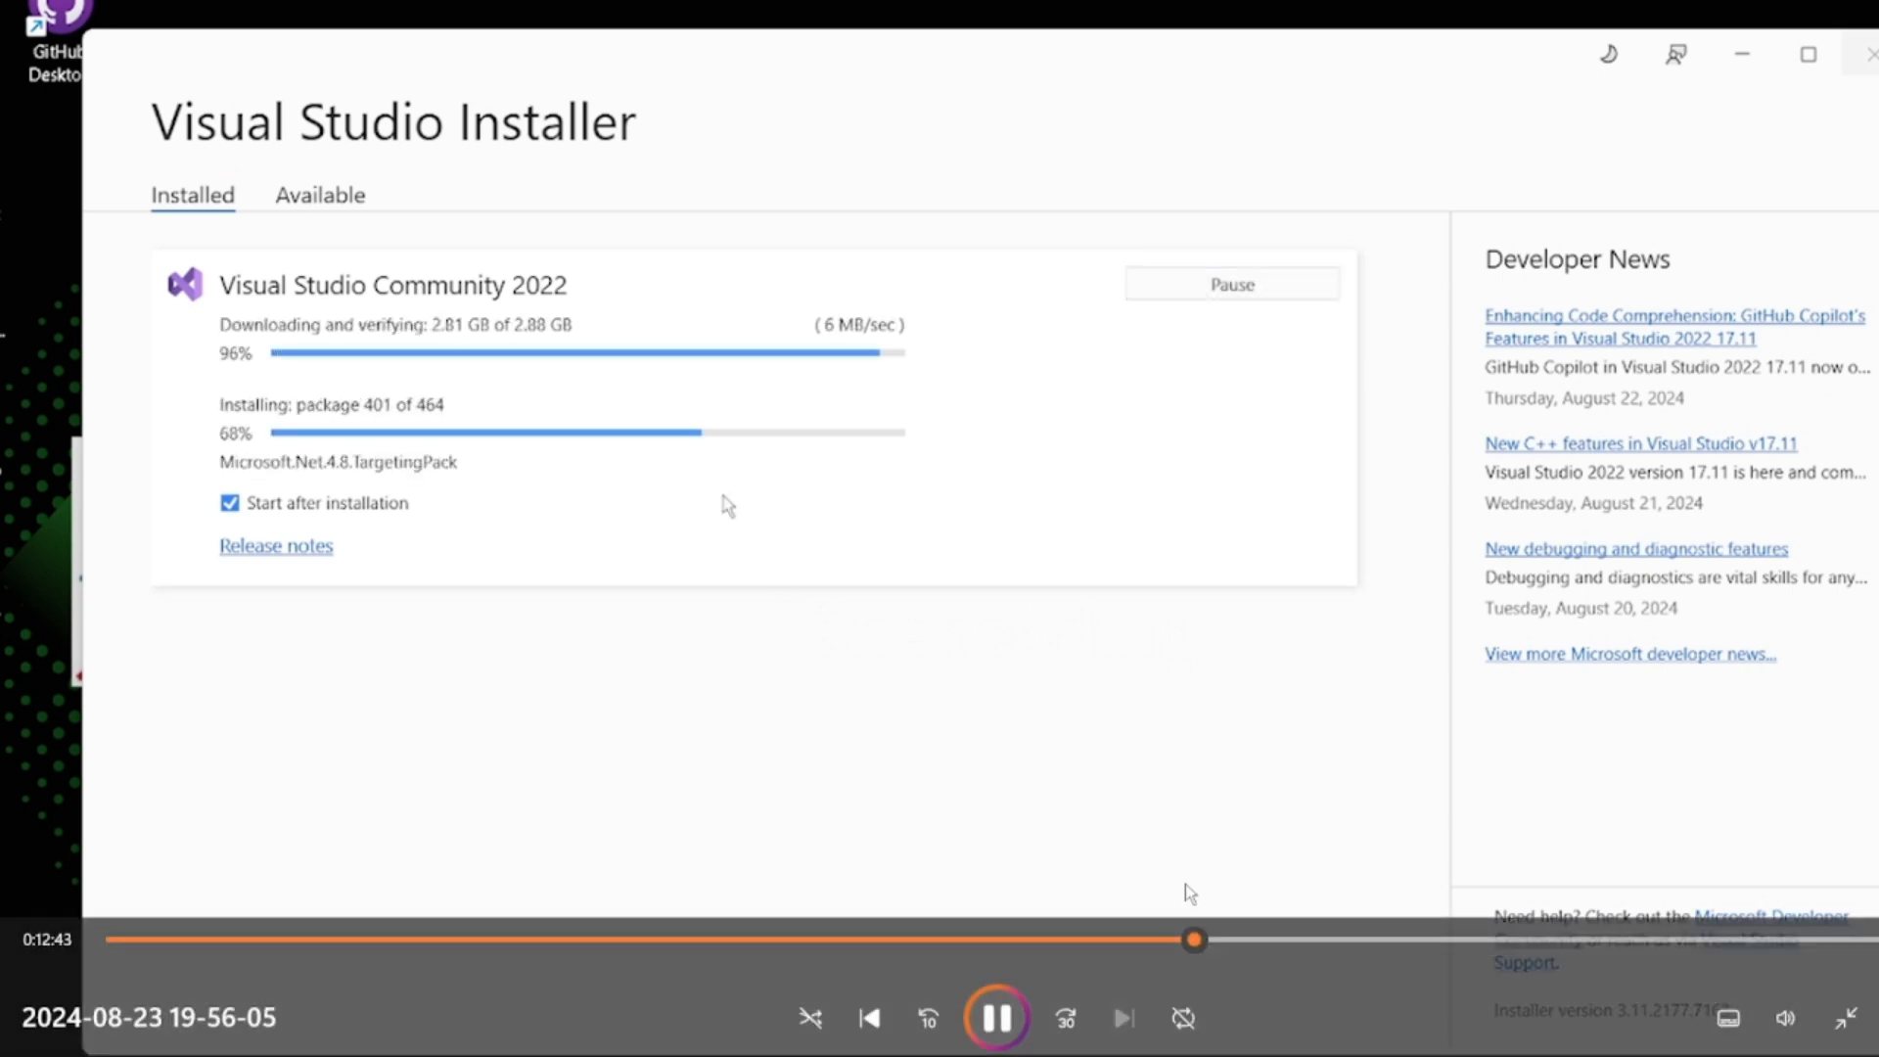
left_click(1225, 941)
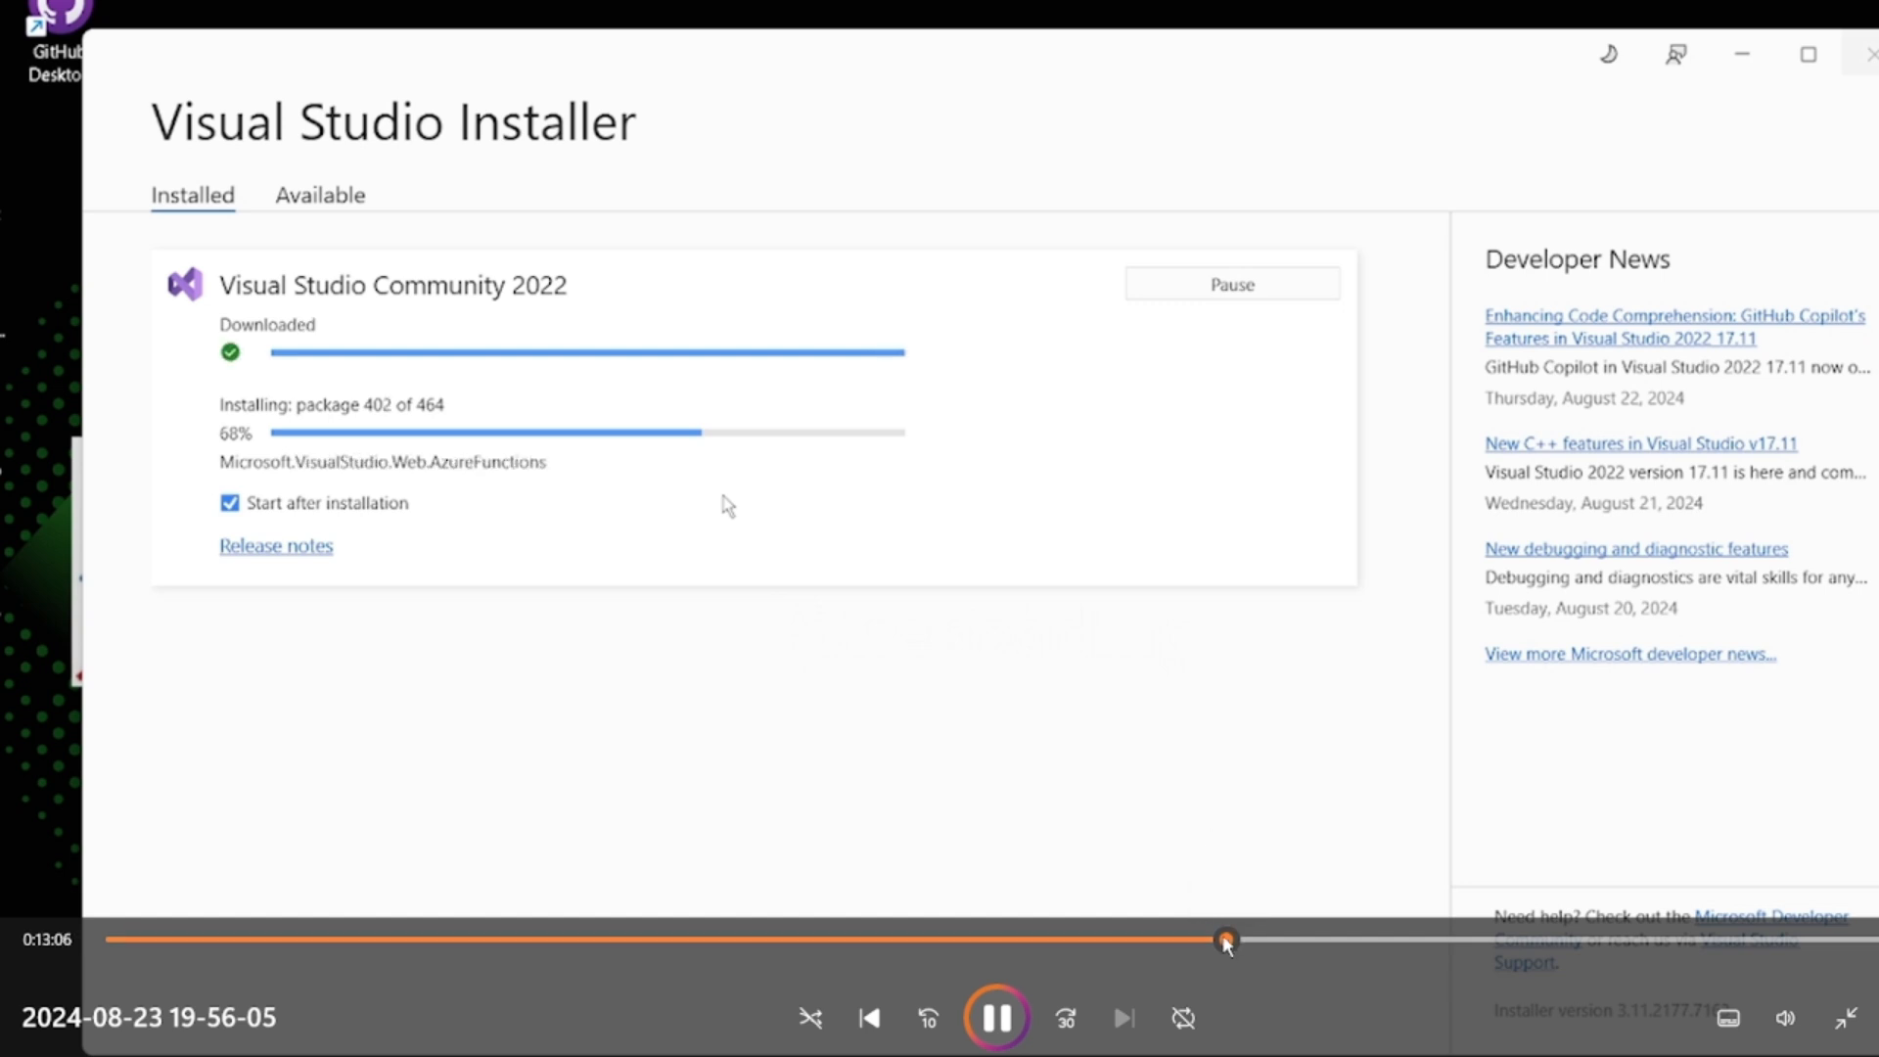
left_click(1208, 940)
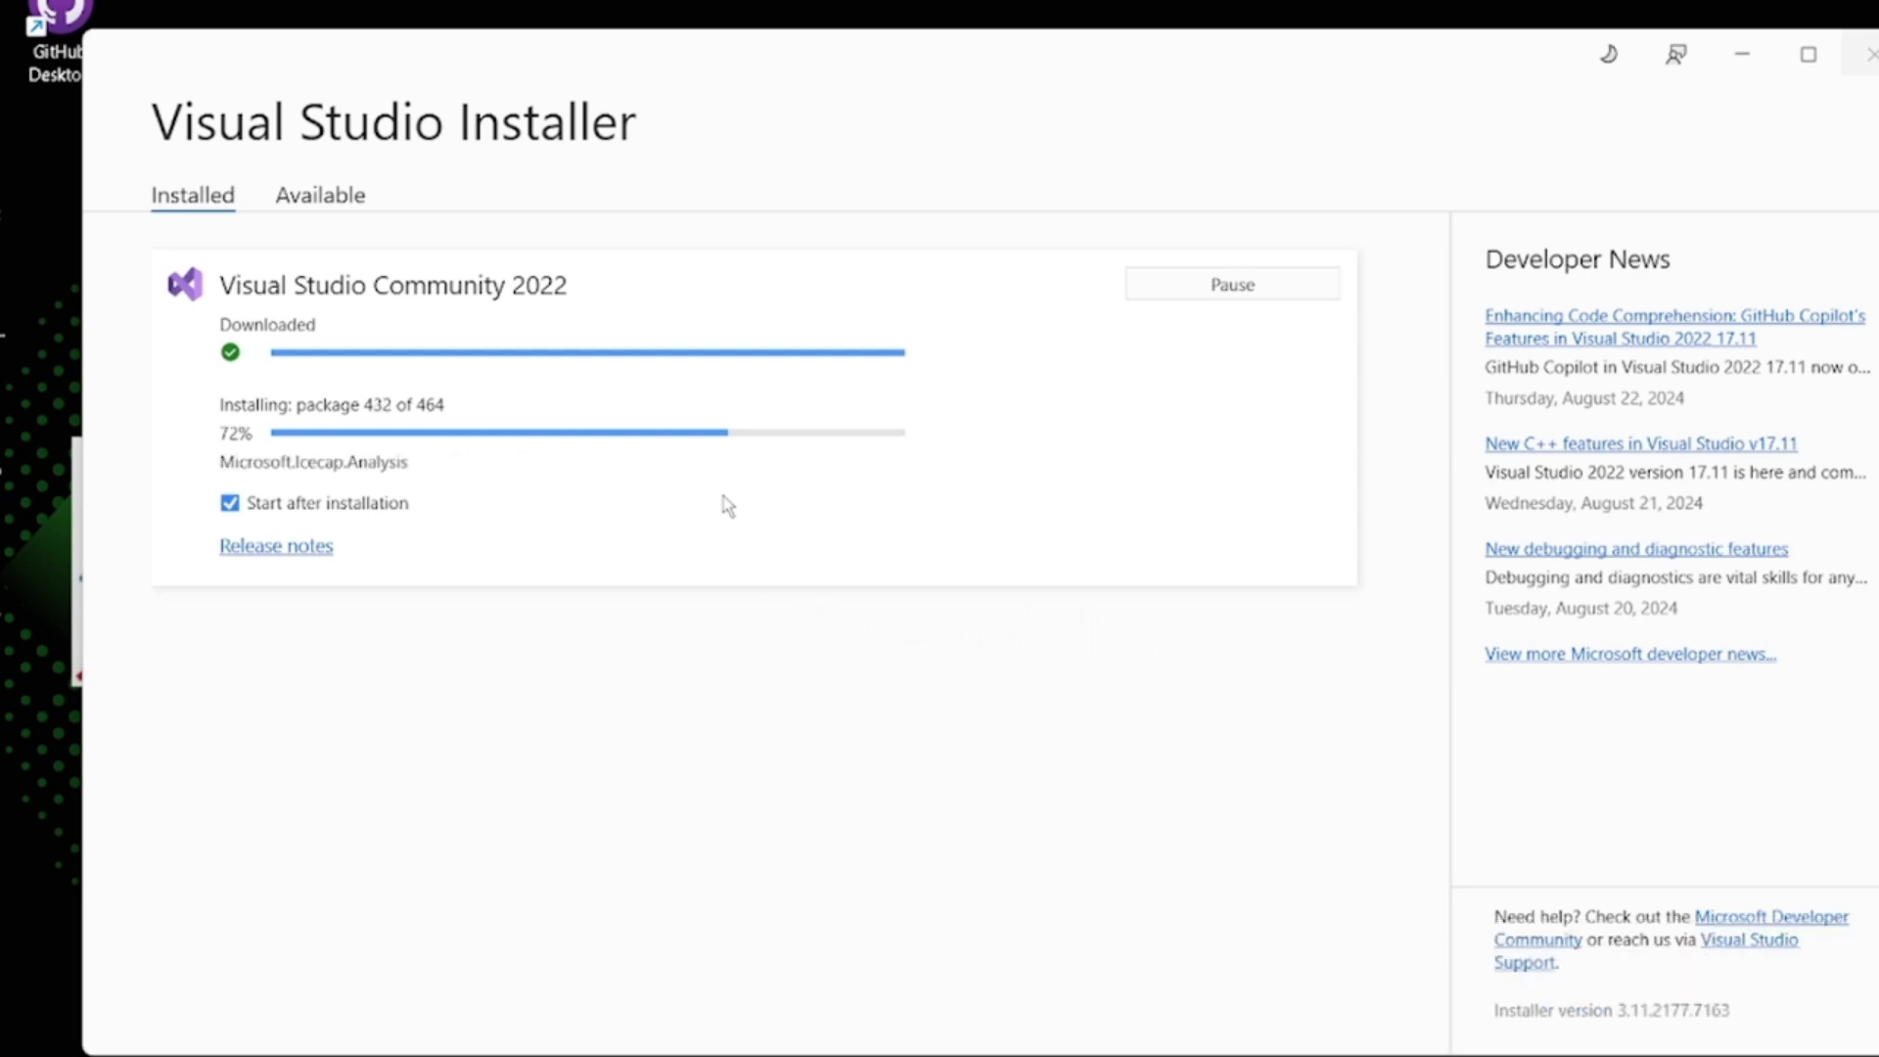
left_click(1280, 940)
left_click(1316, 939)
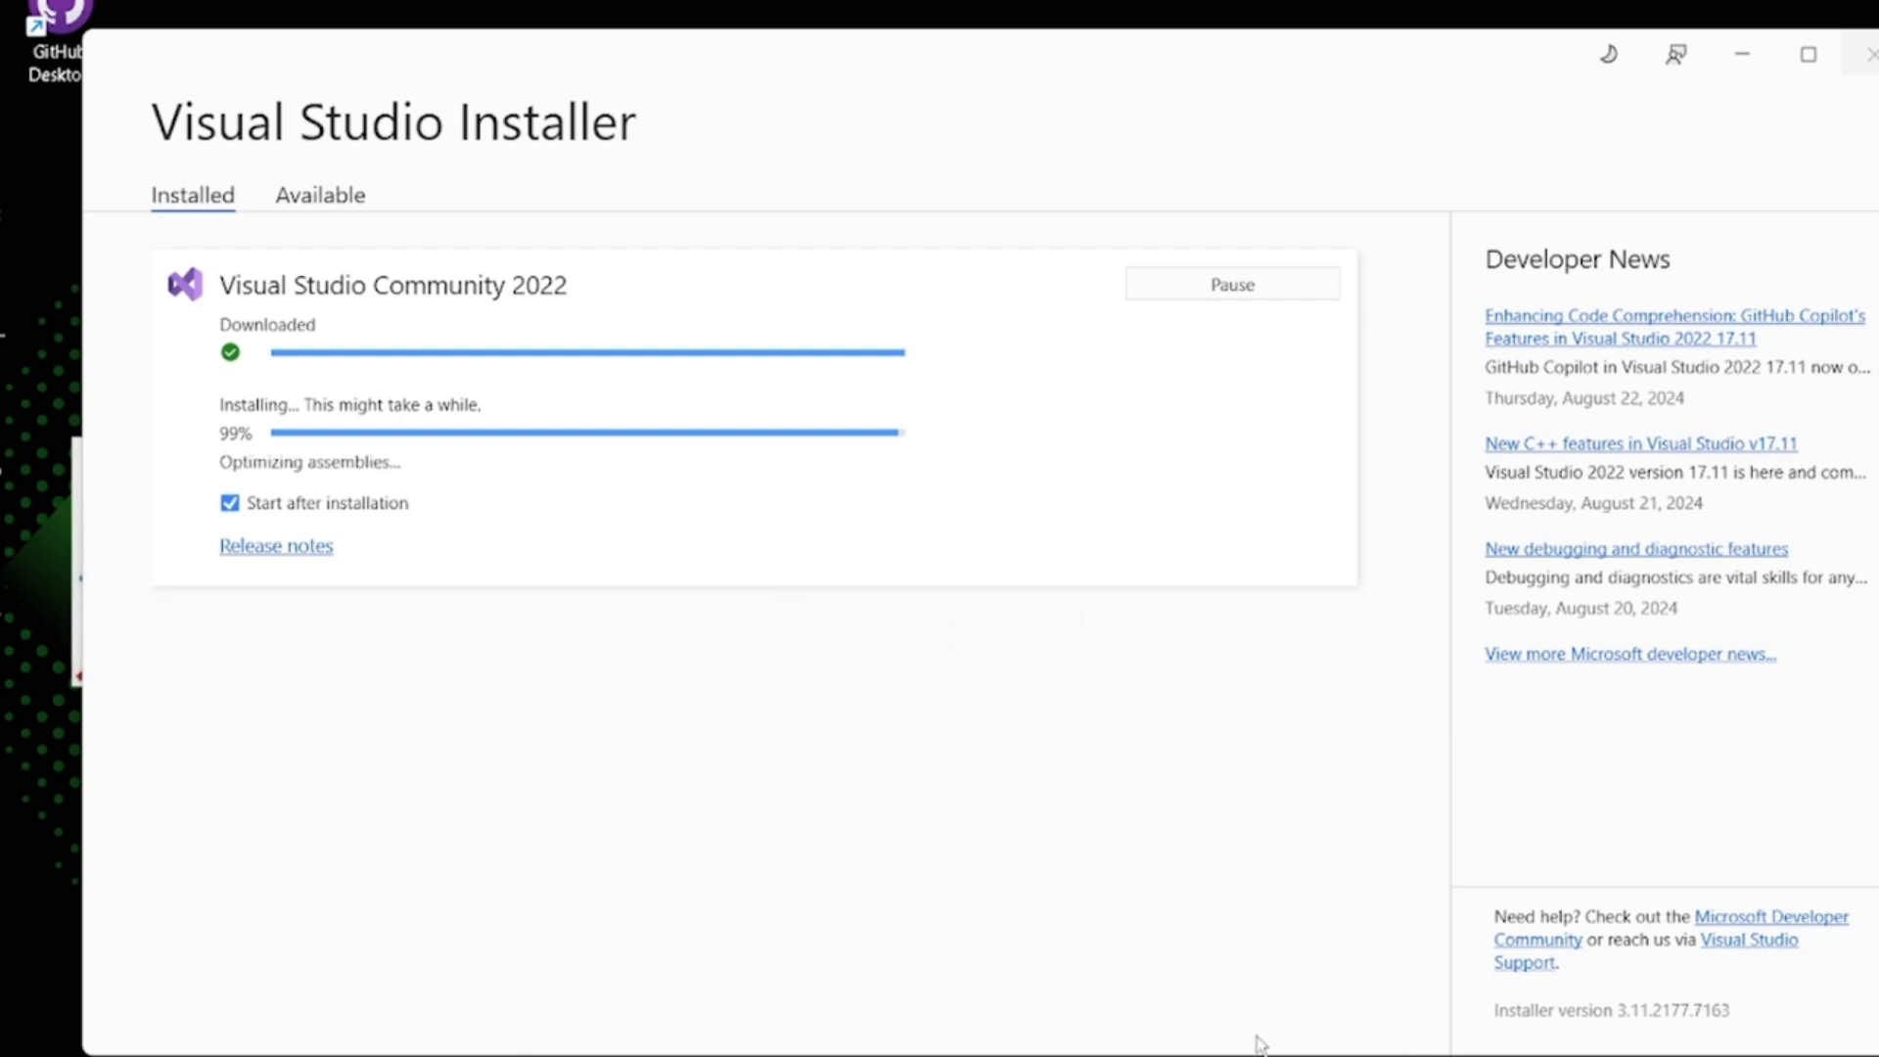
mouse_move(1237, 1040)
left_click(1312, 928)
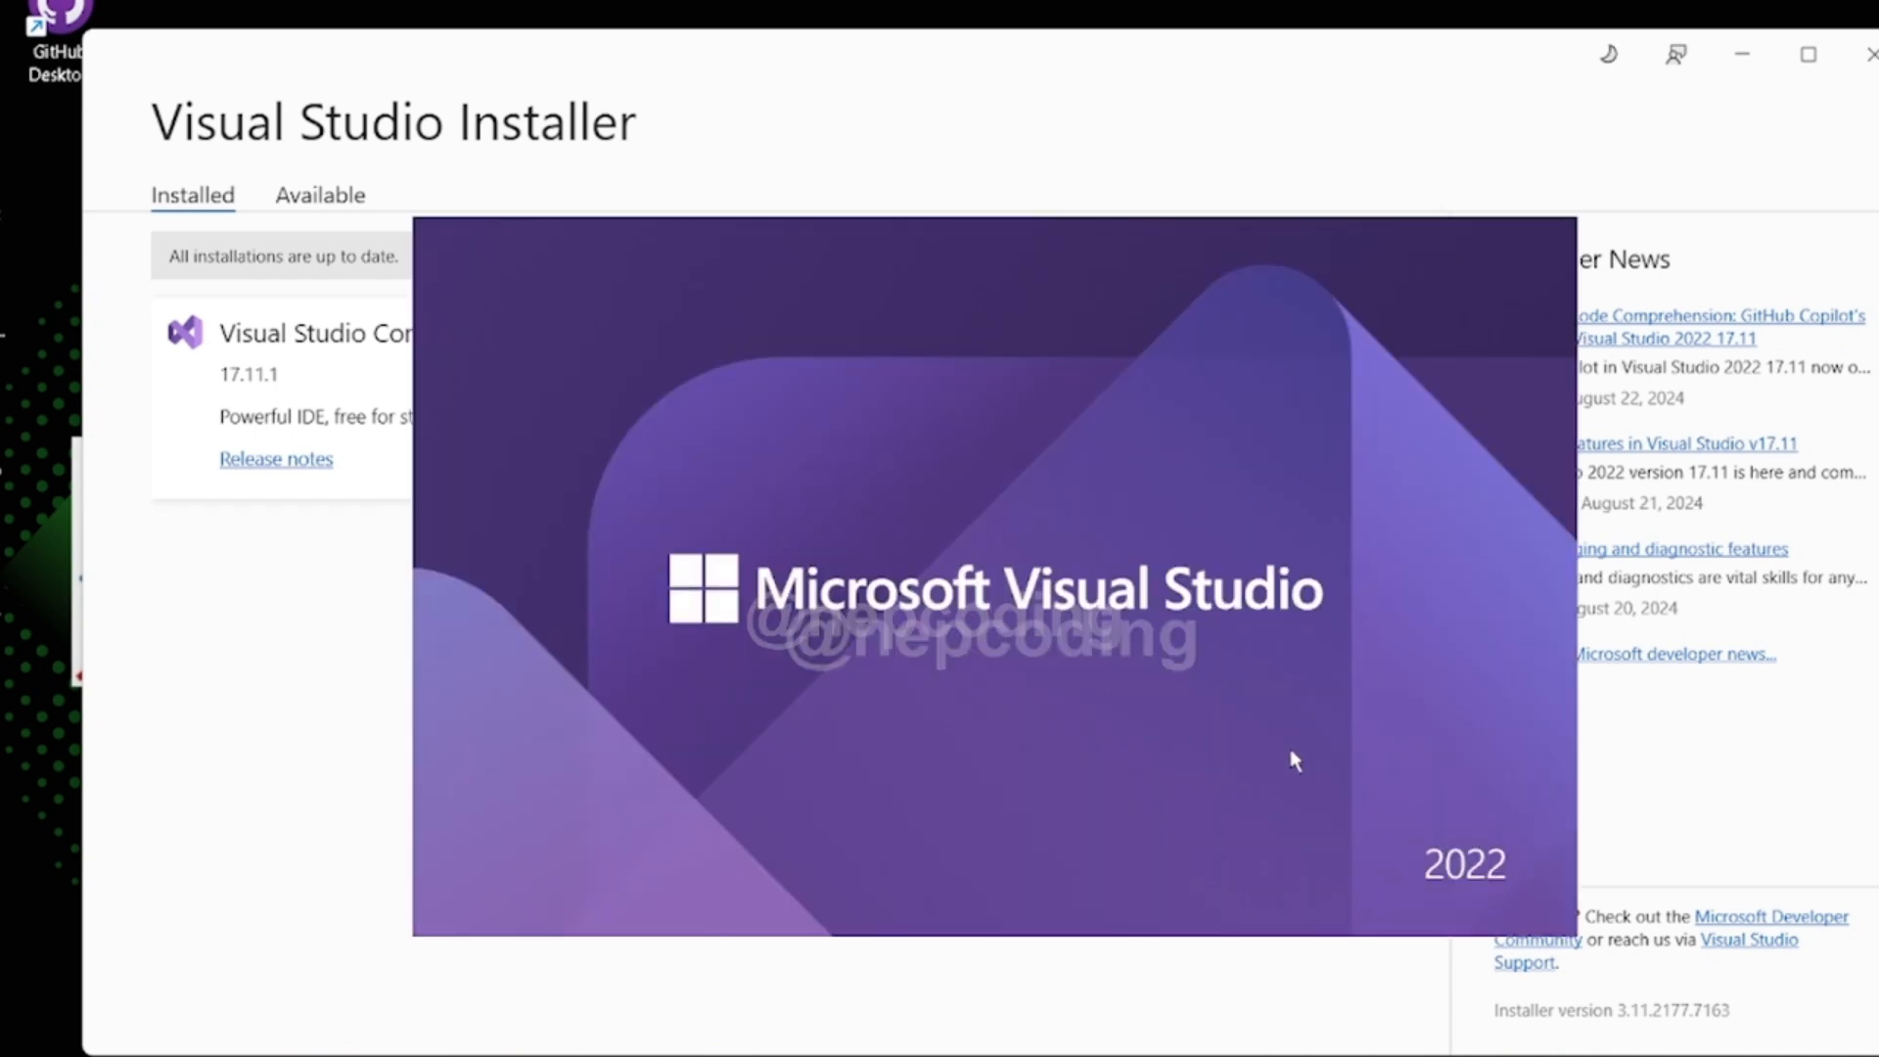
left_click(1311, 1056)
left_click(1311, 1056)
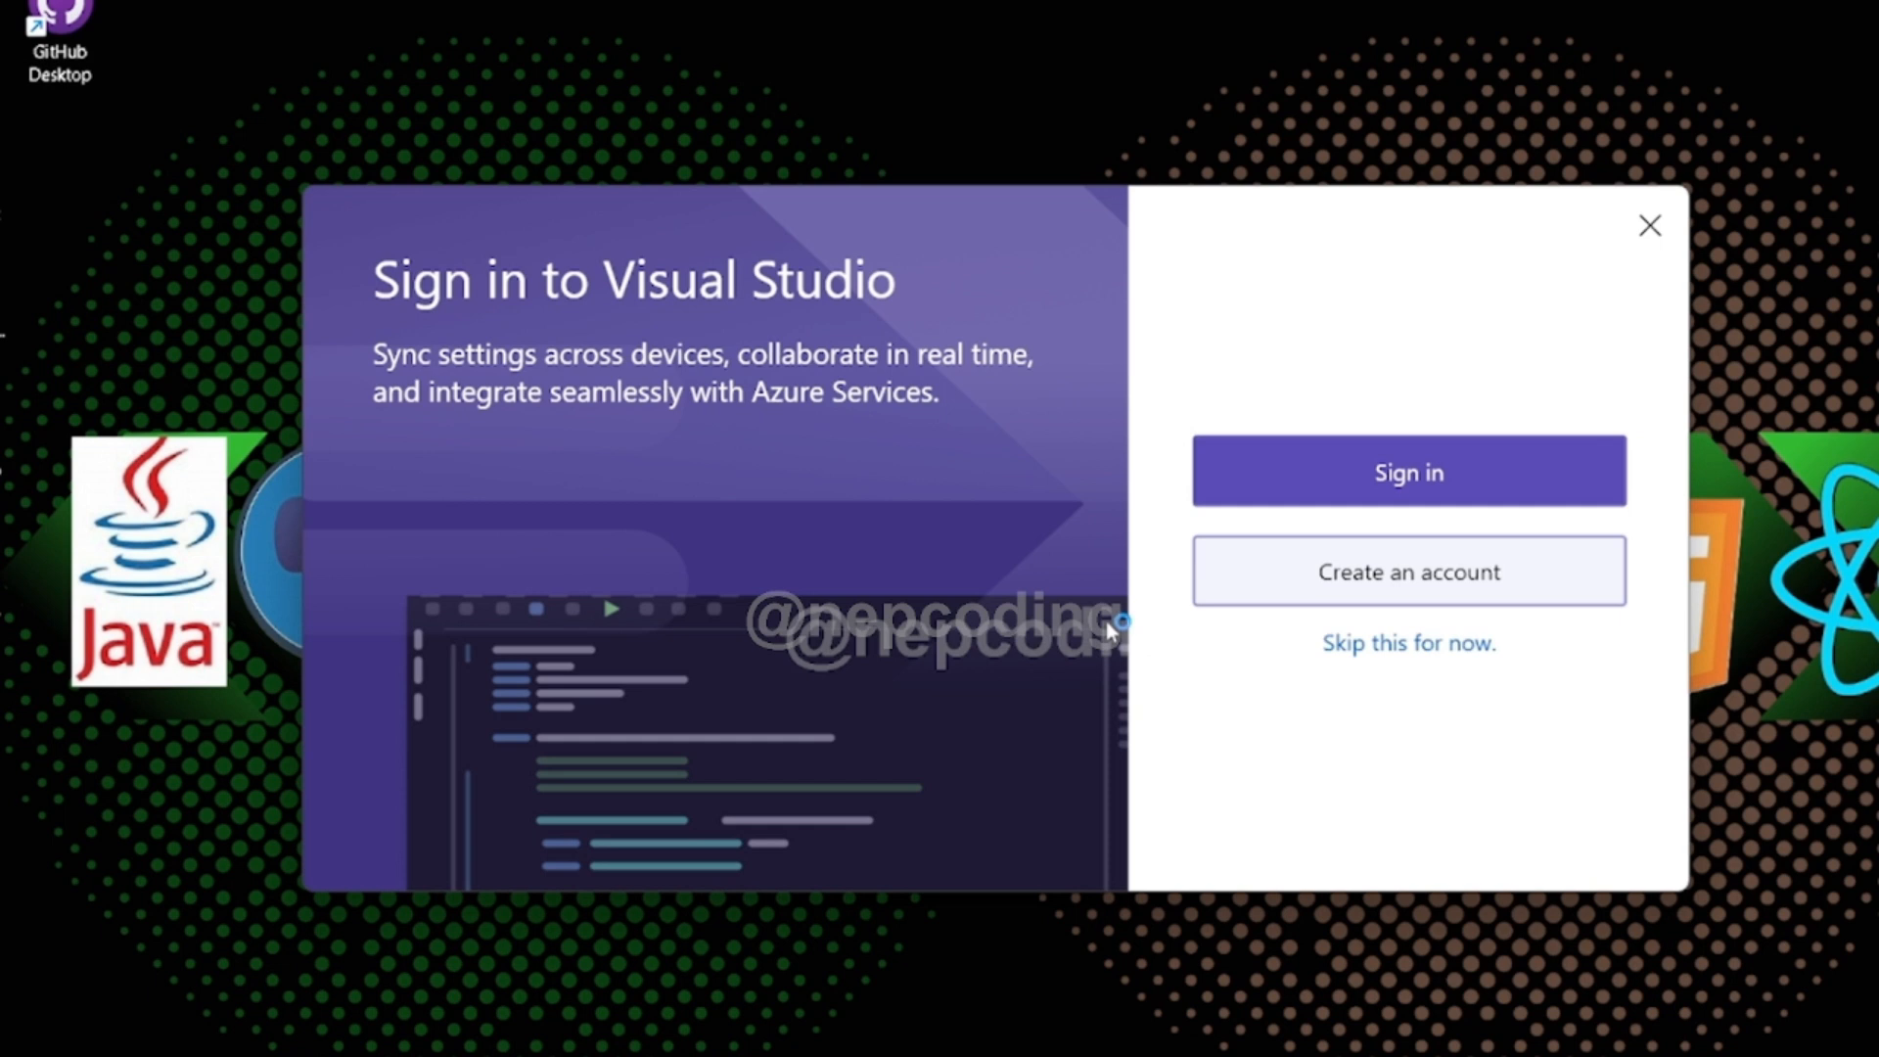
- Skip the Visual Studio sign-in, choose the Blue (Extra Contrast) color theme and start Visual Studio
left_click(1416, 646)
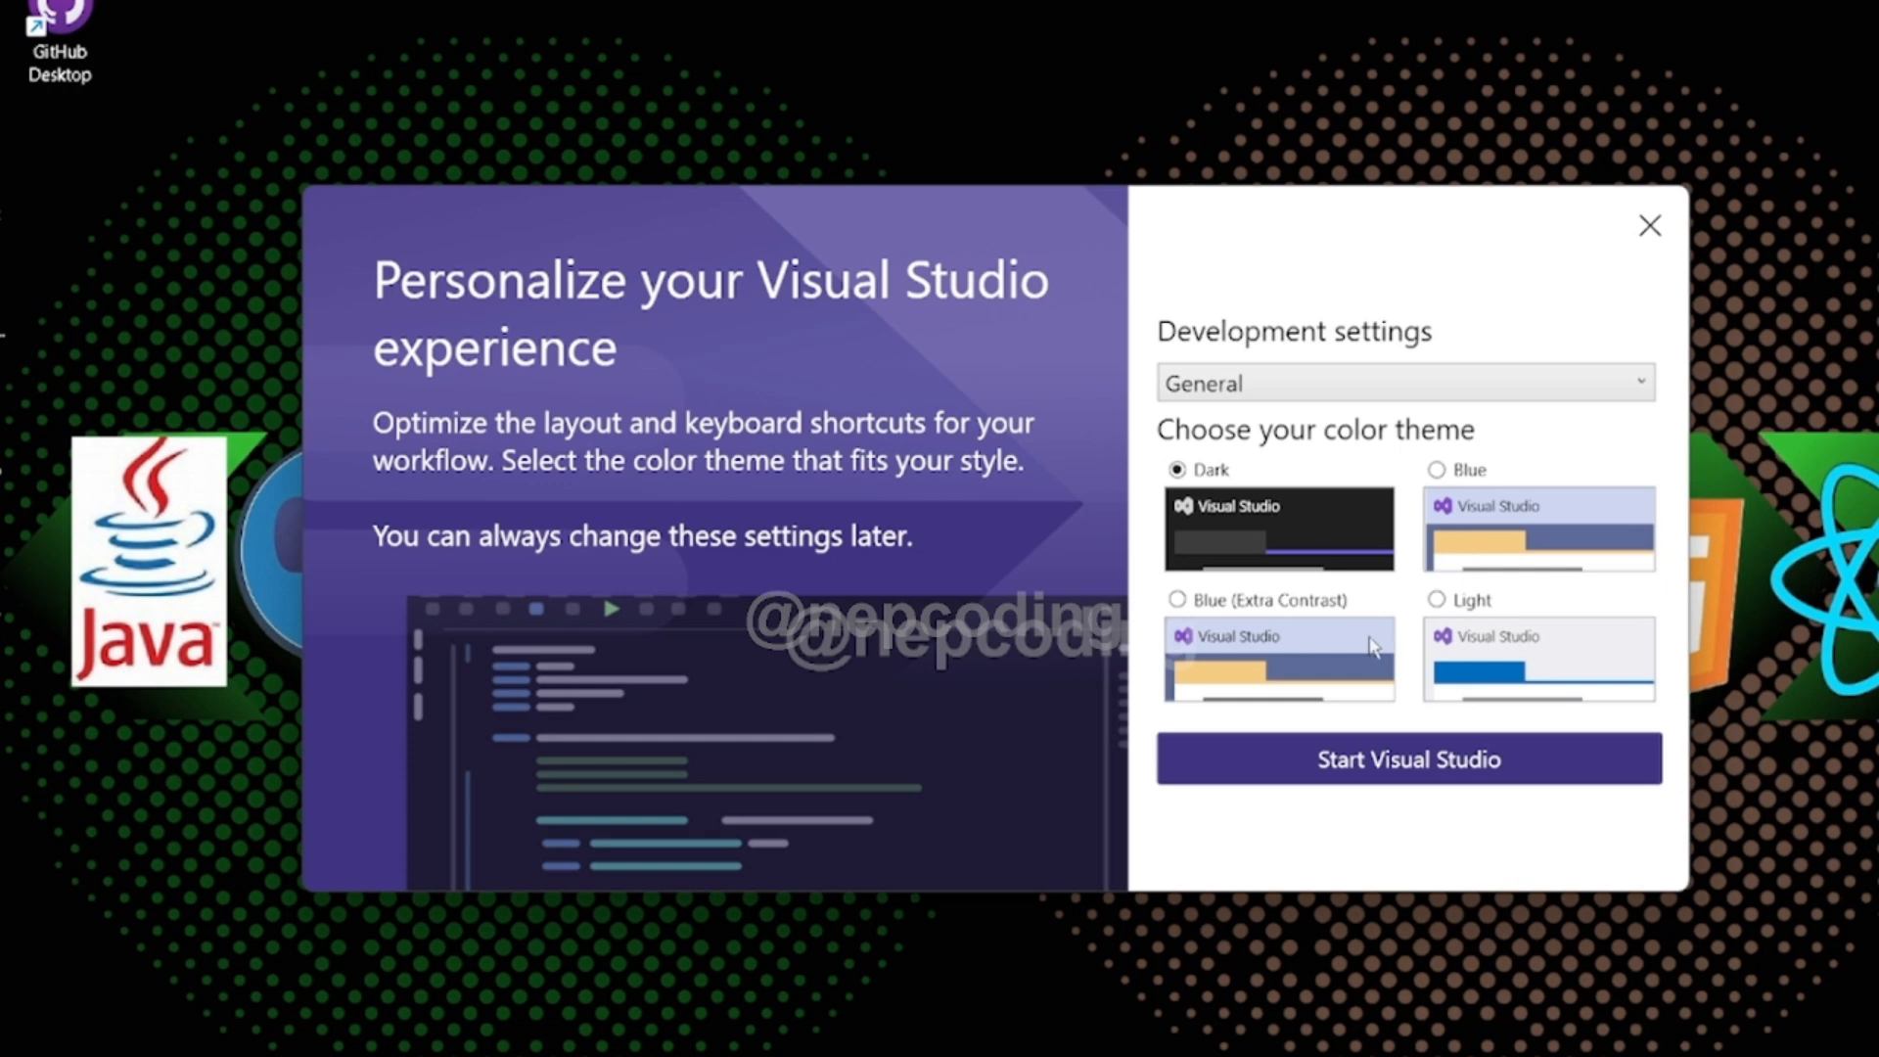
left_click(1312, 658)
left_click(1395, 764)
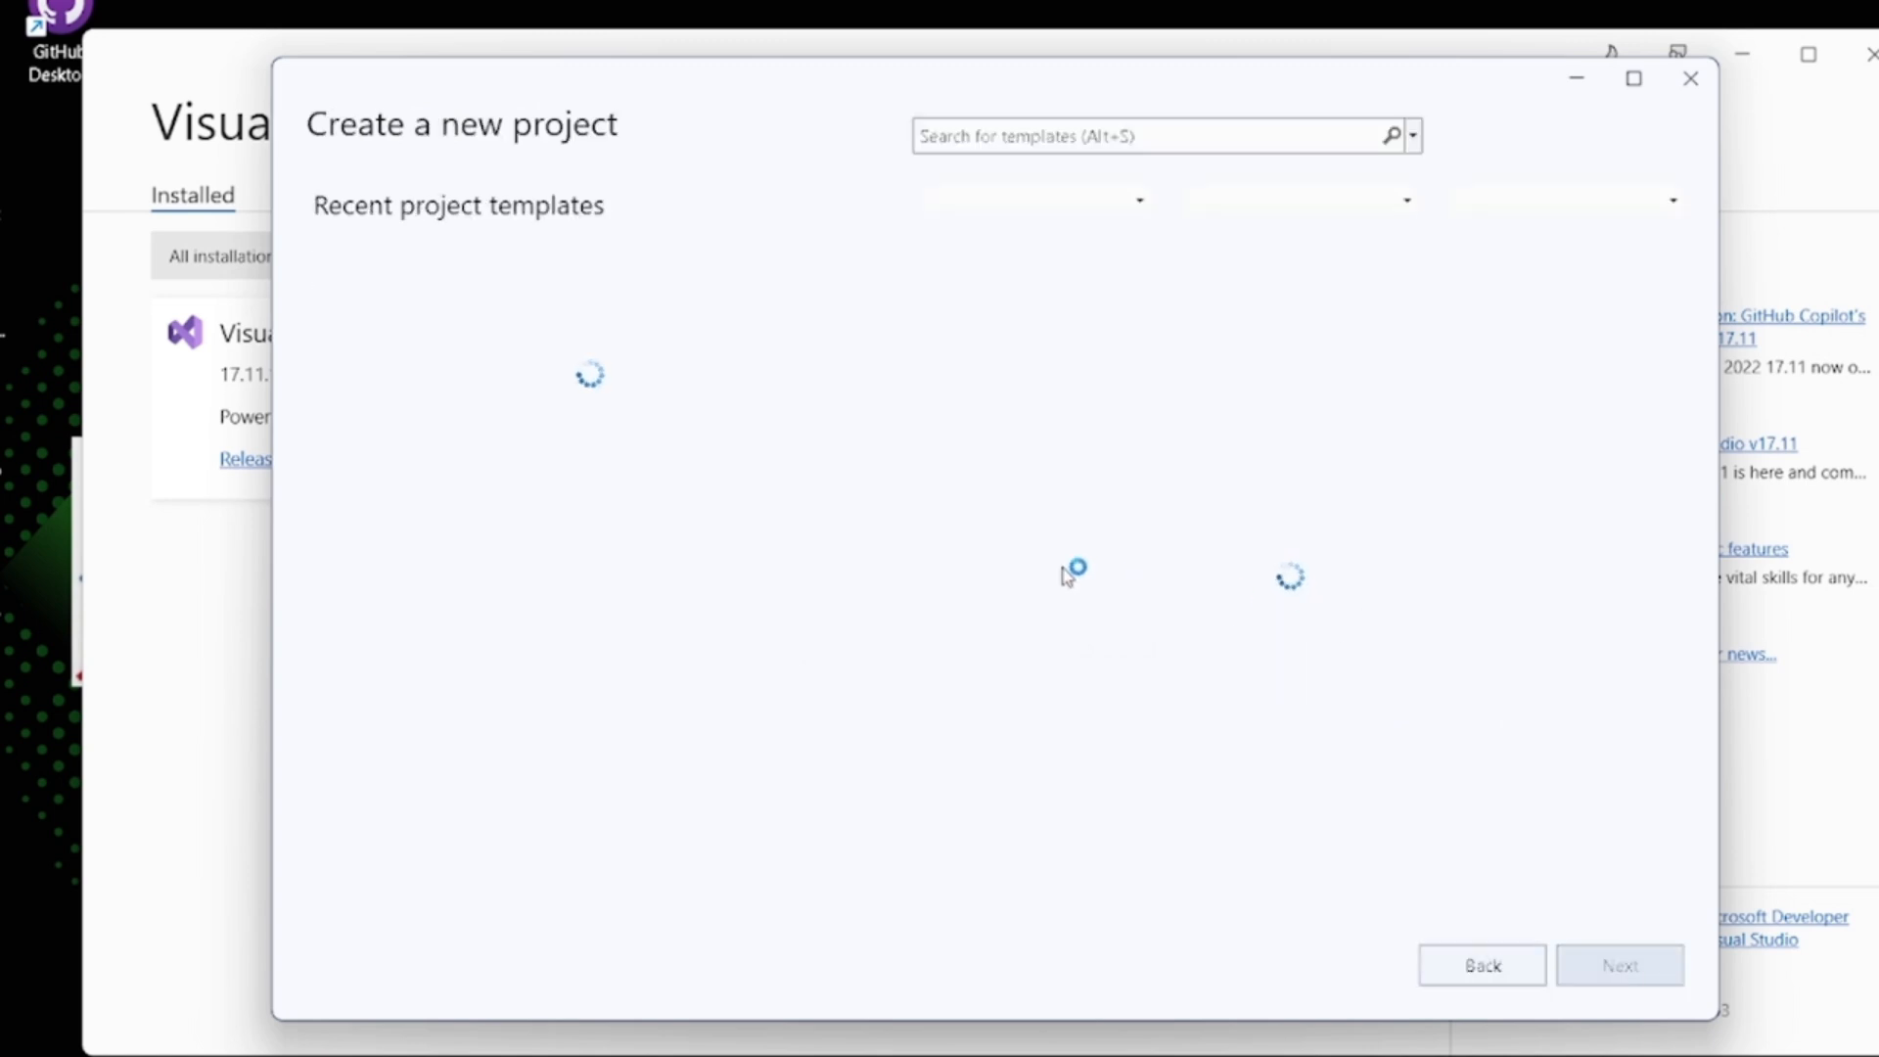
- Search the project templates for ".net" and create a C# Windows Forms App (.NET Framework) project named WindowsFormsApp1
left_click(1054, 131)
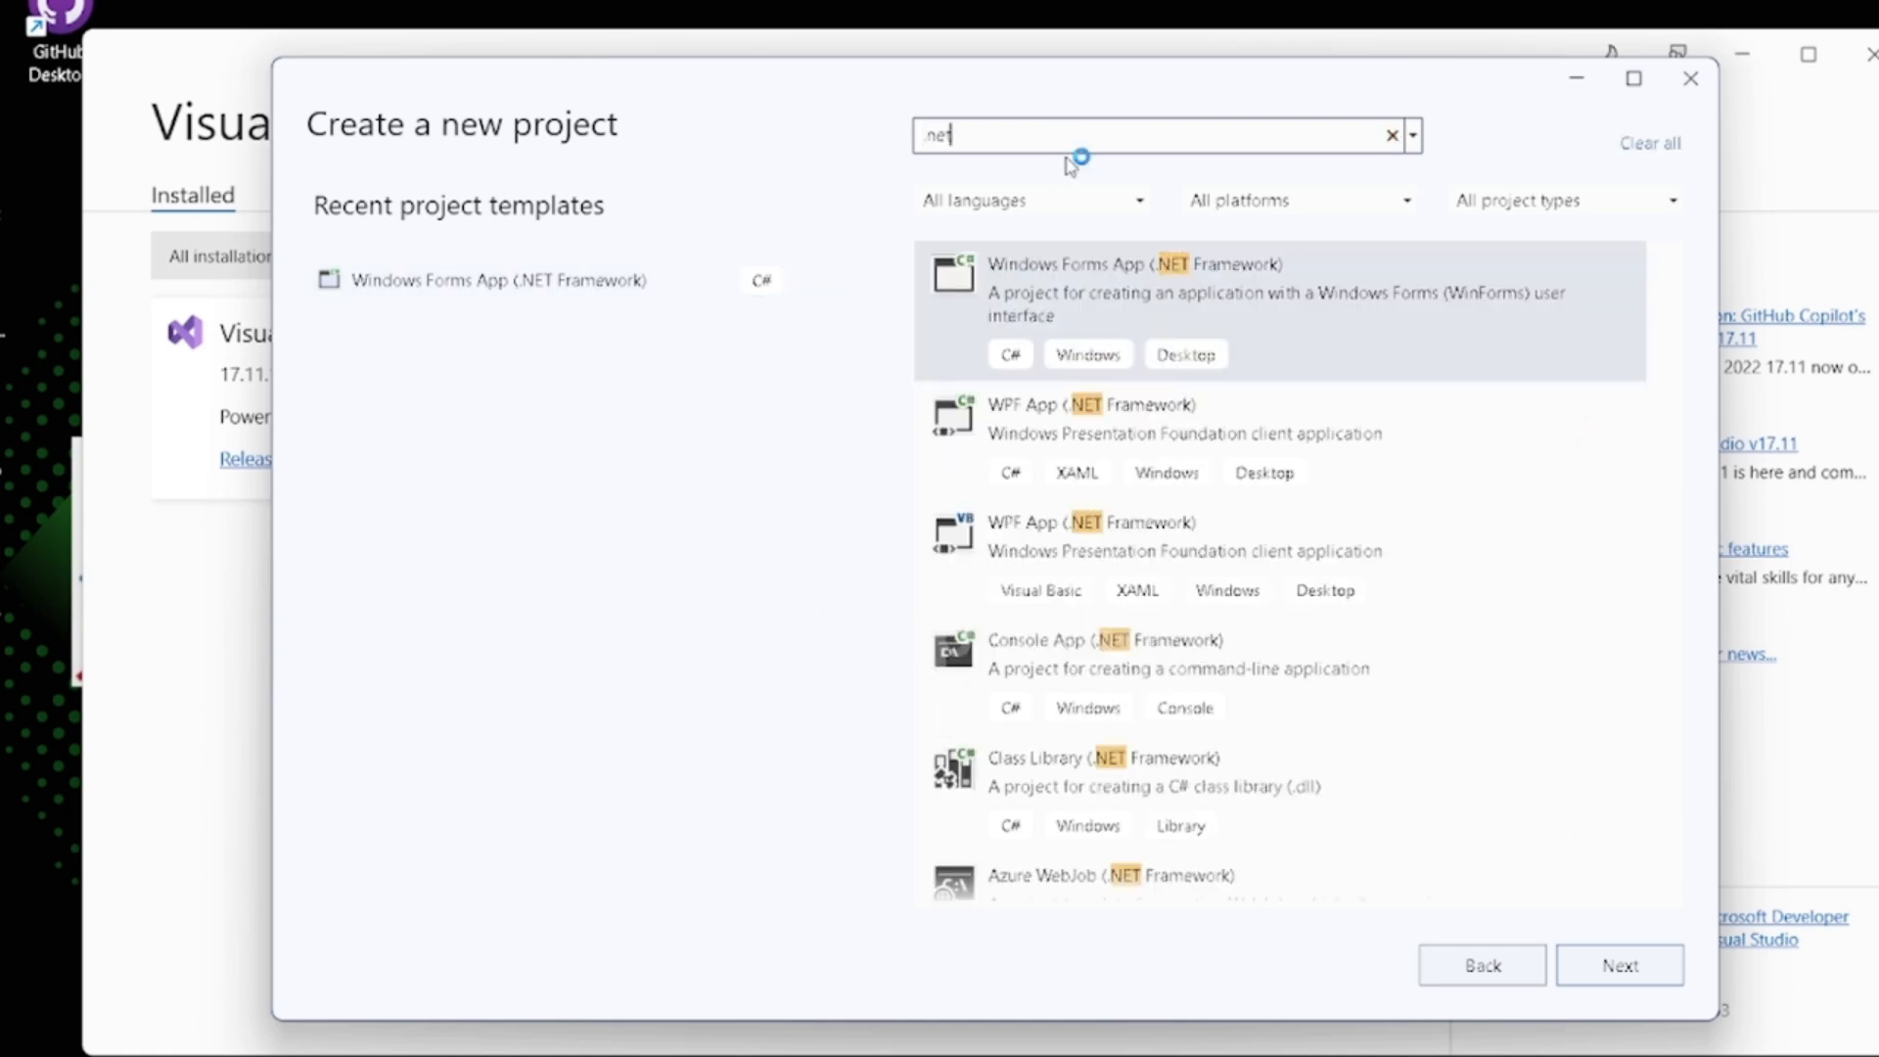
left_click(1133, 285)
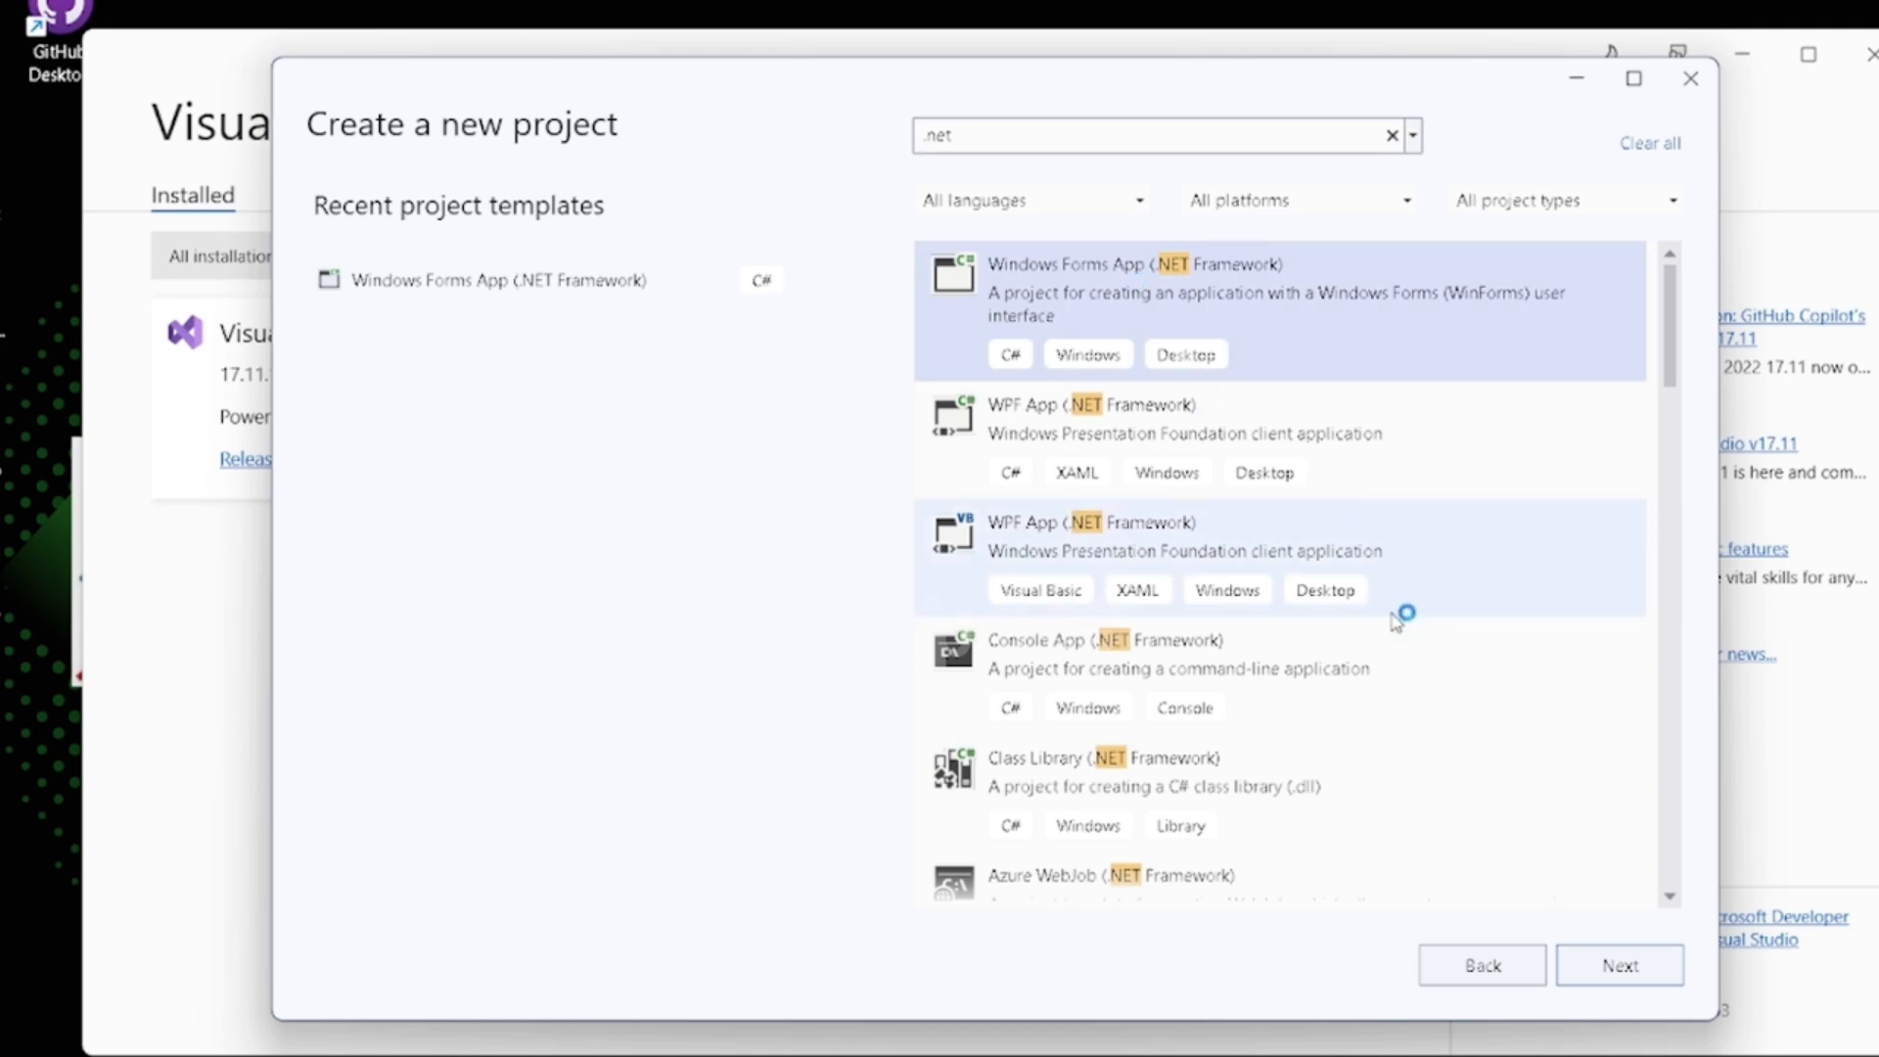
left_click(1609, 963)
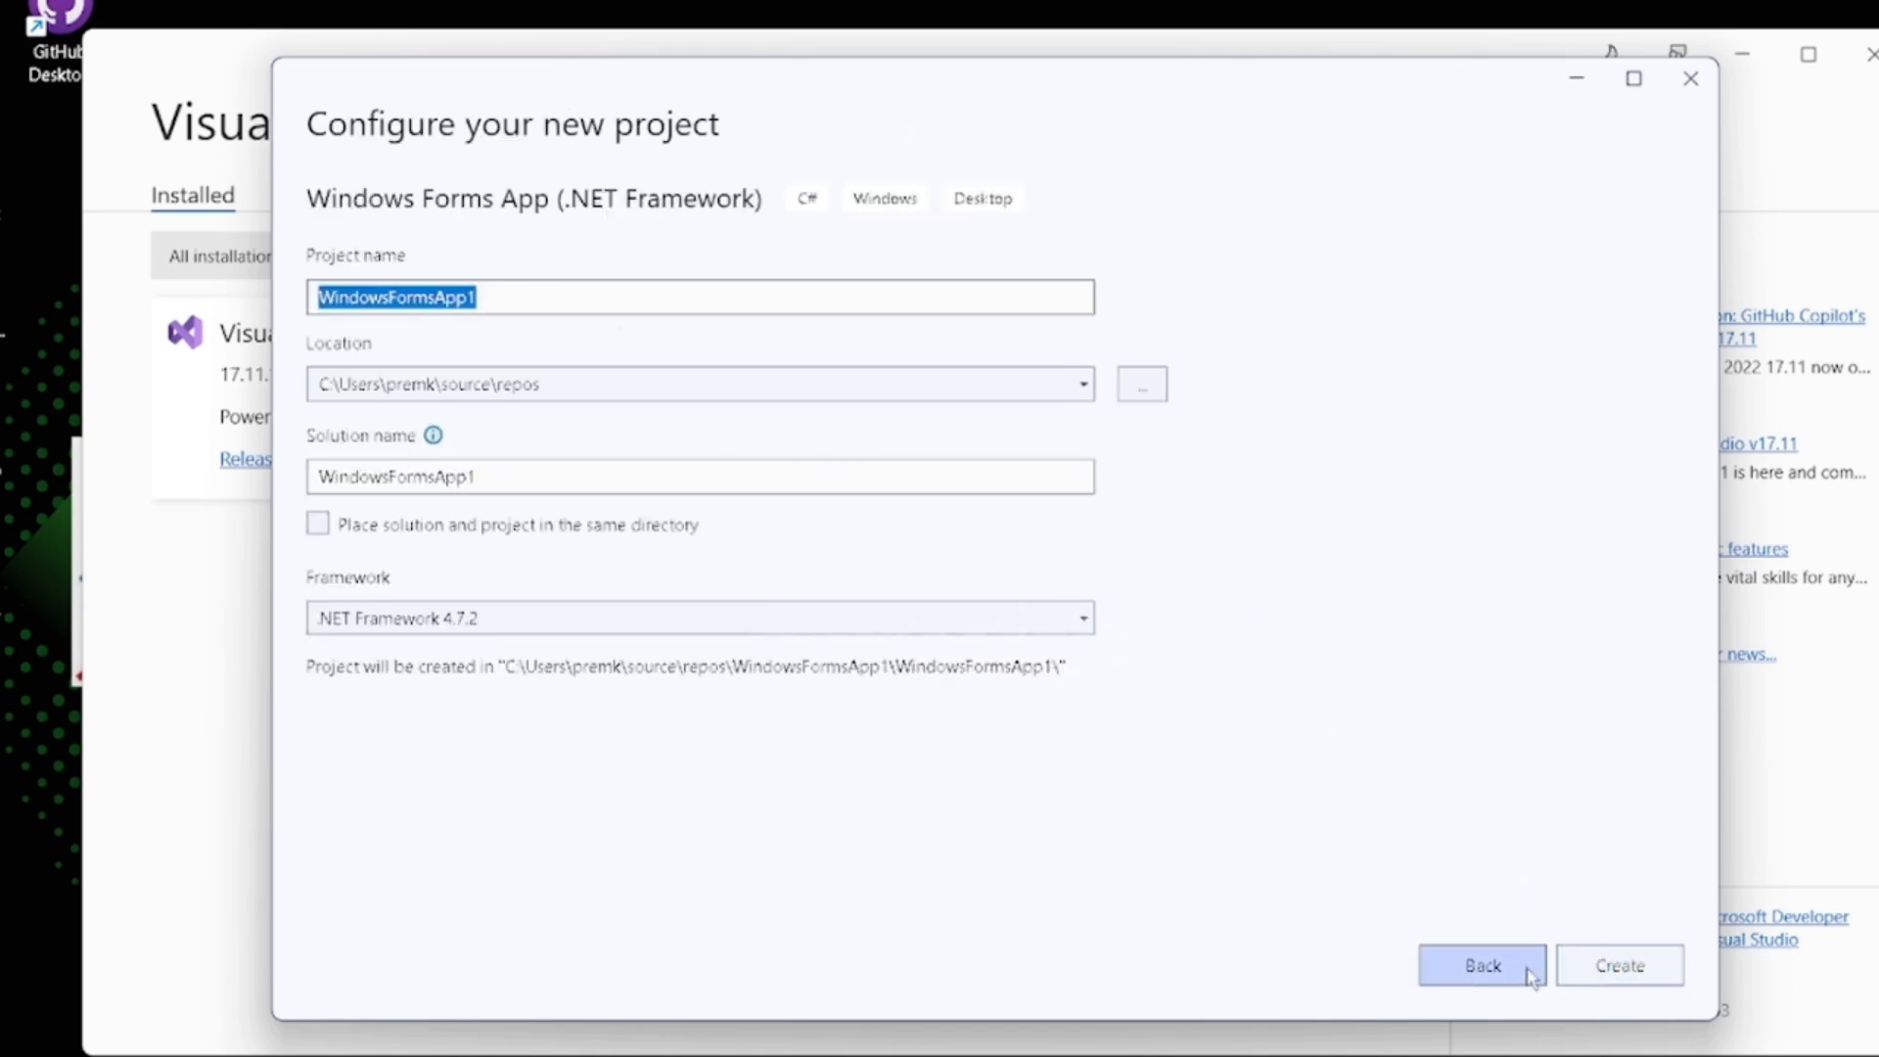
left_click(525, 290)
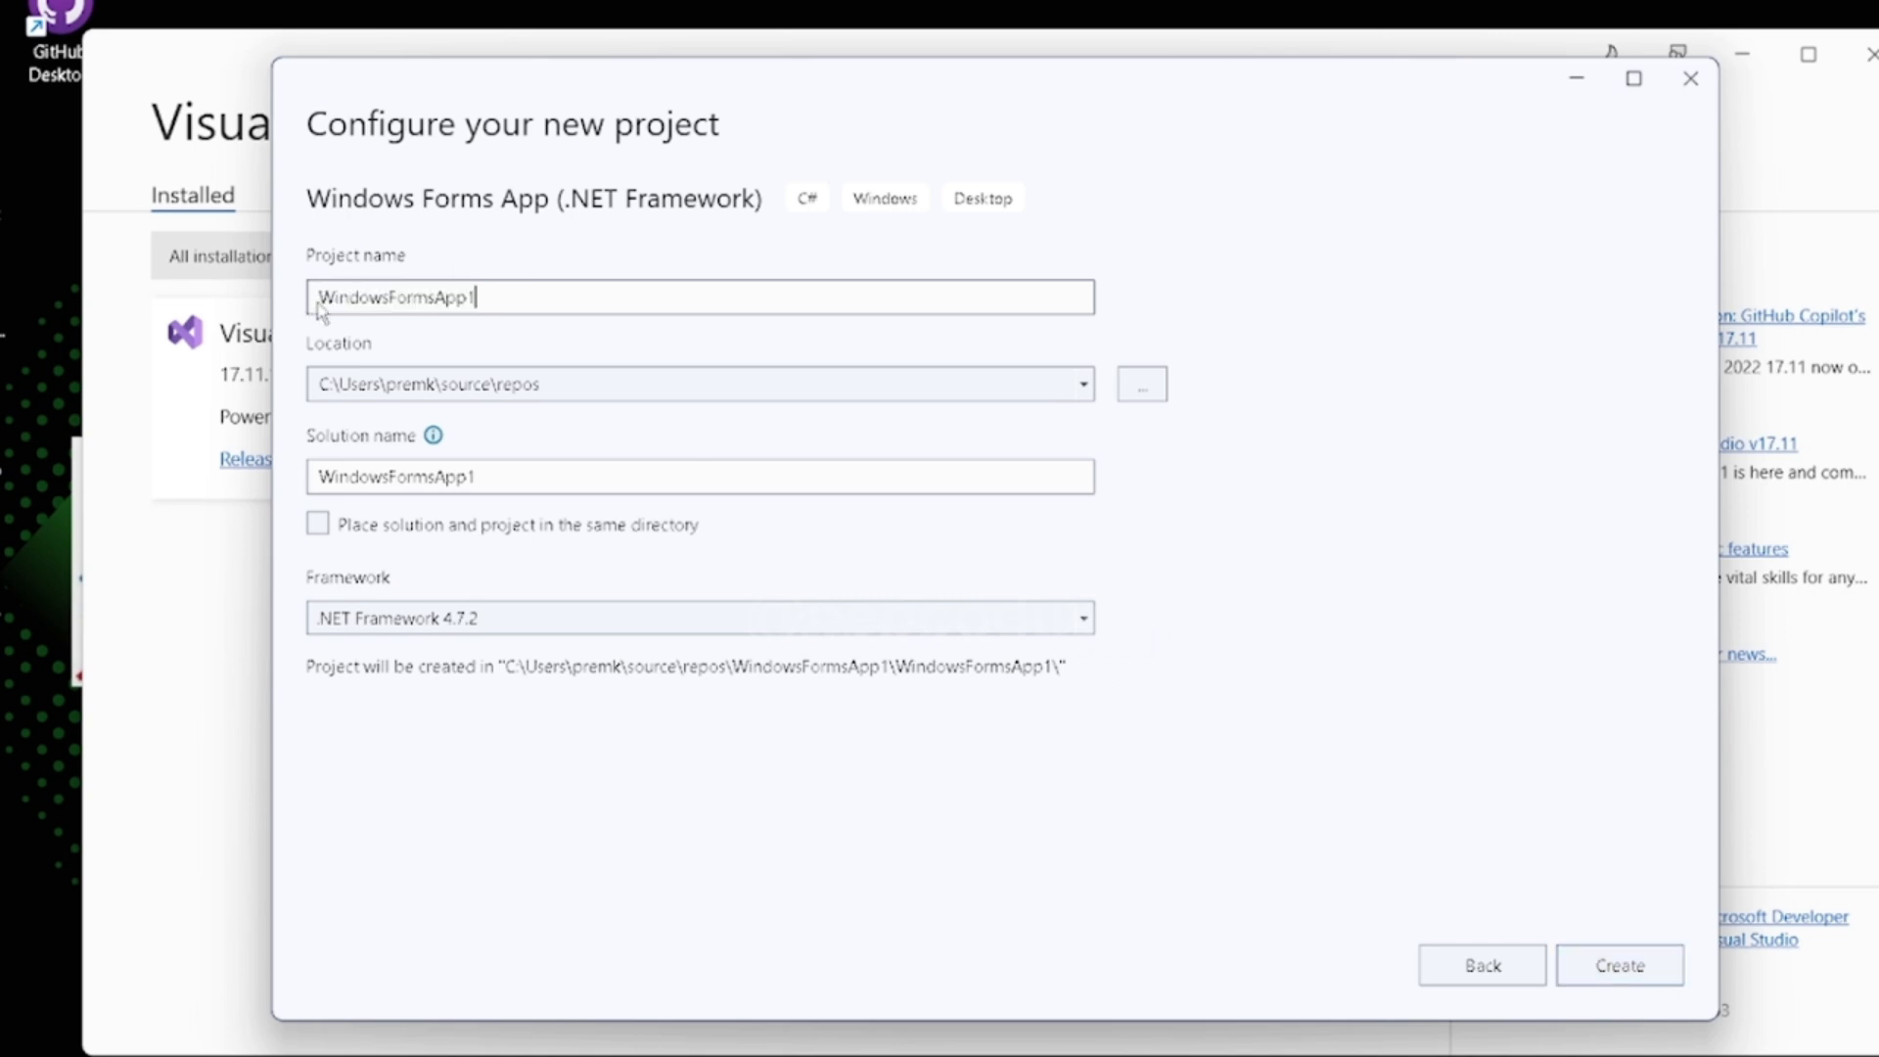
left_click(1616, 964)
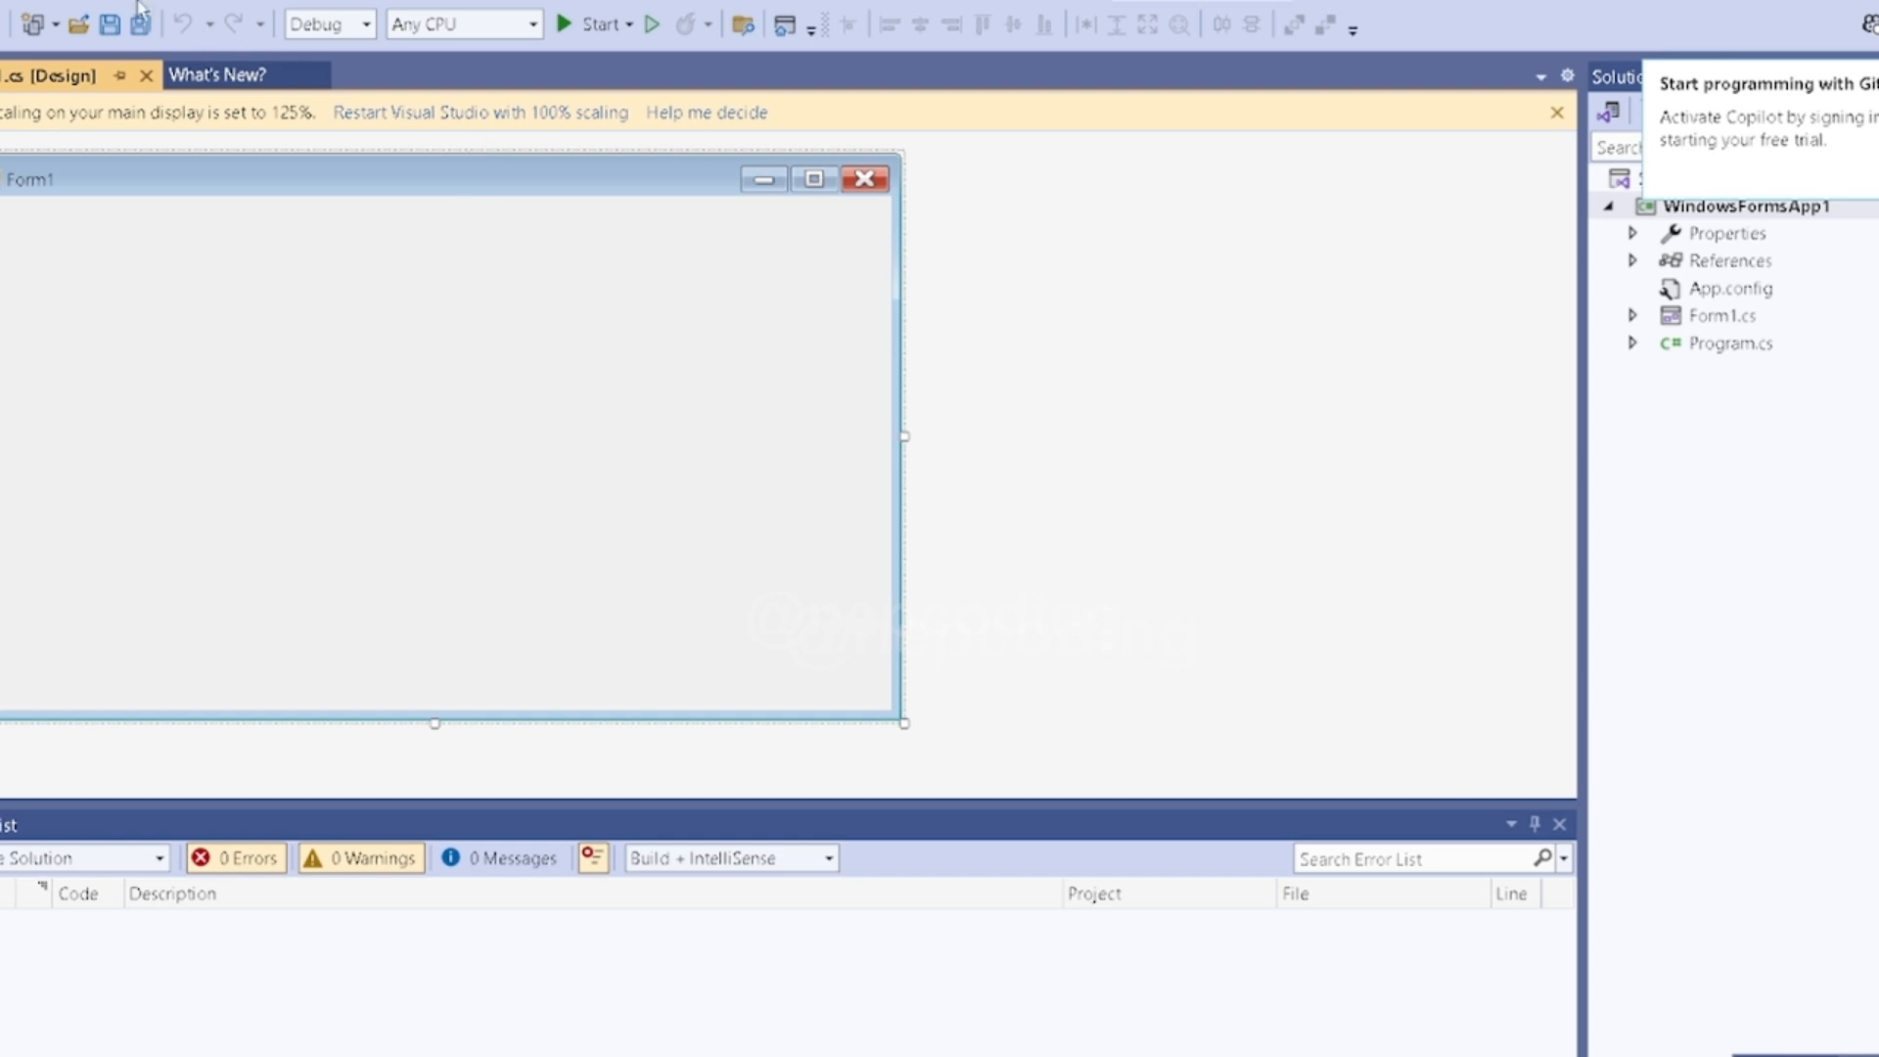
- Show the Toolbox alongside the Form1 designer
left_click(87, 1)
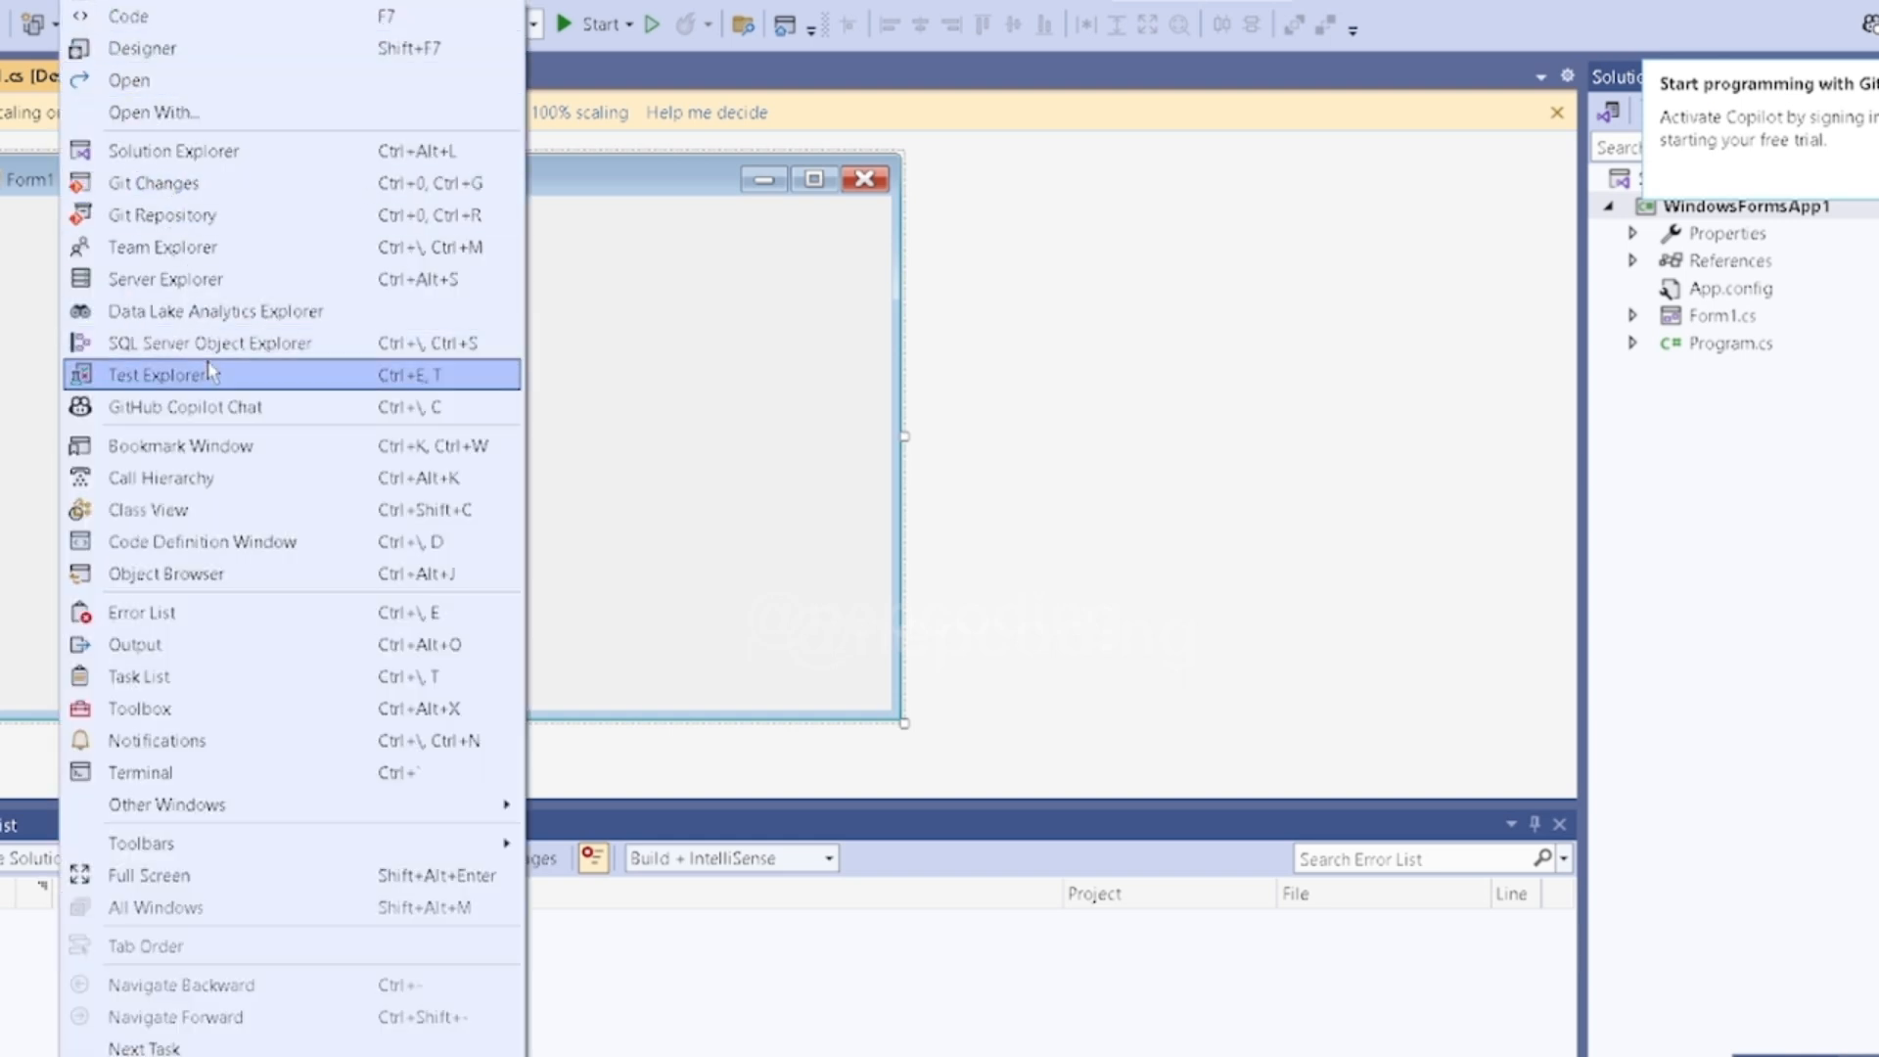
left_click(167, 711)
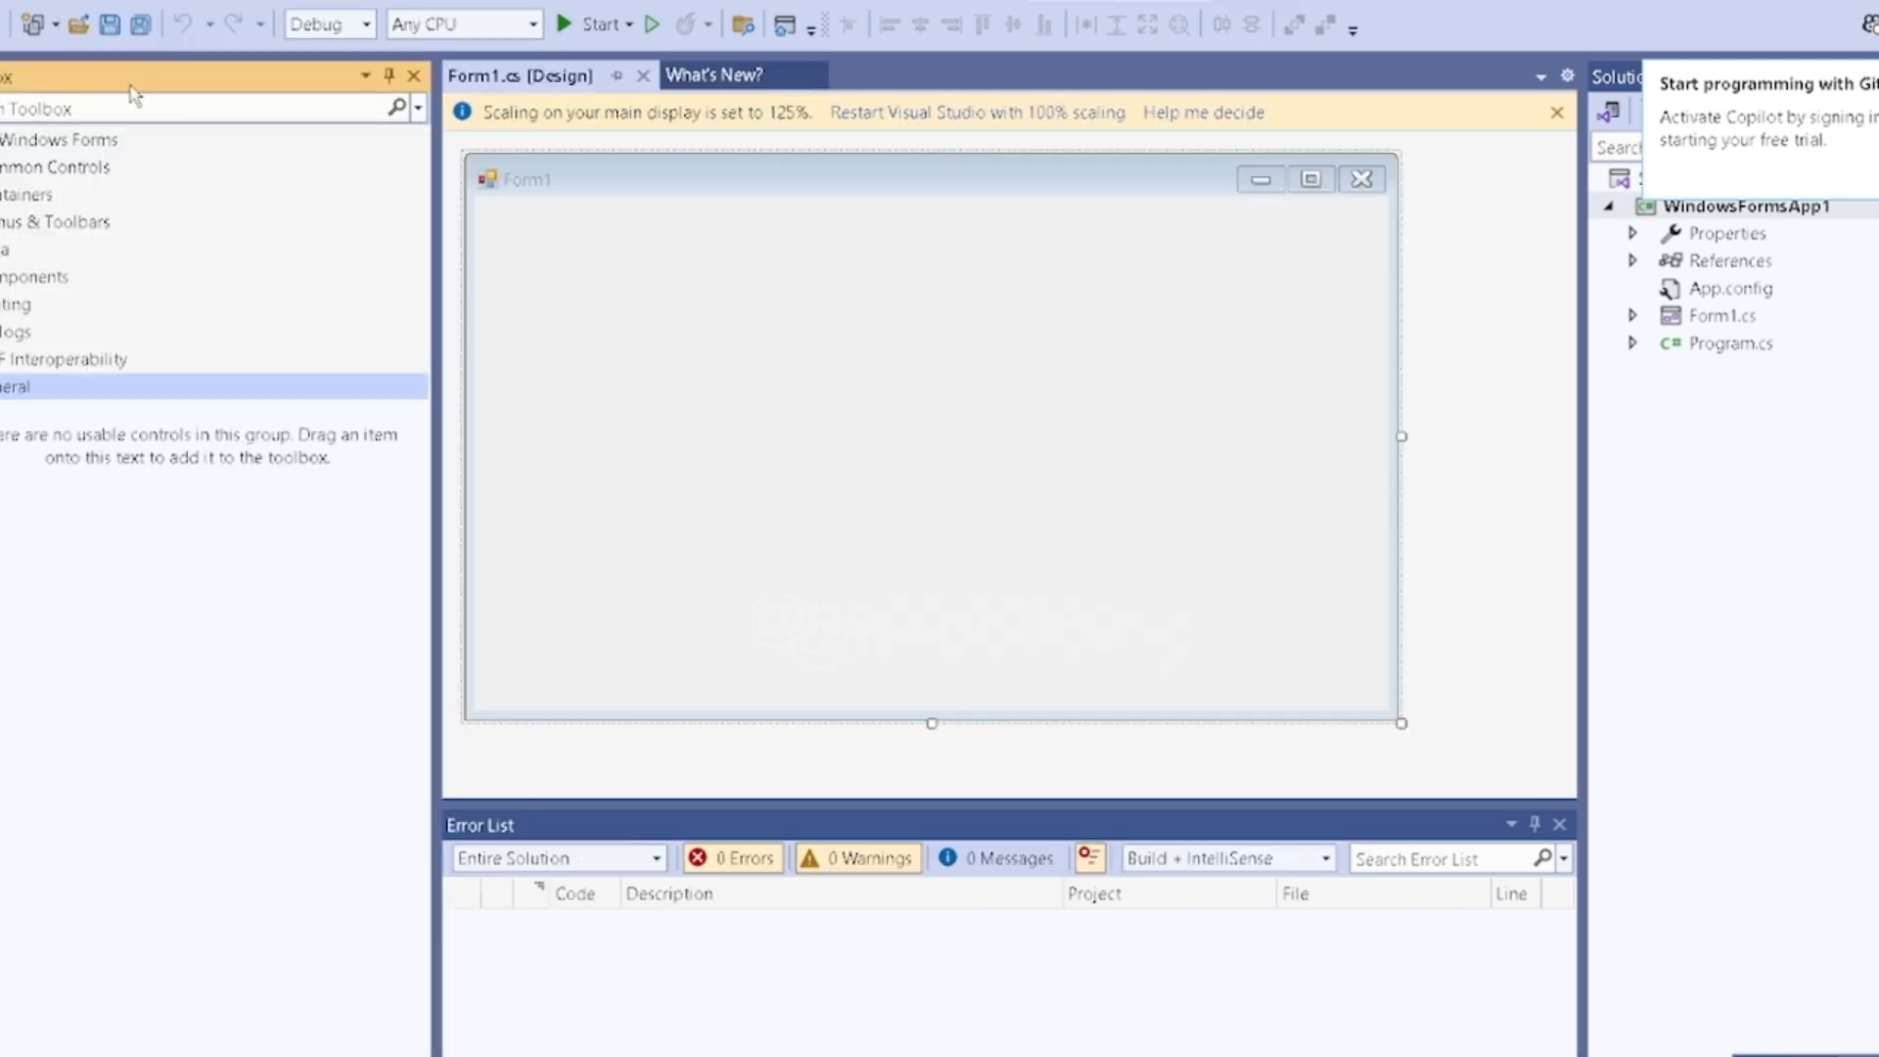
- Place a Button near the middle of Form1, a Label above it and a TextBox between the two
left_click(29, 143)
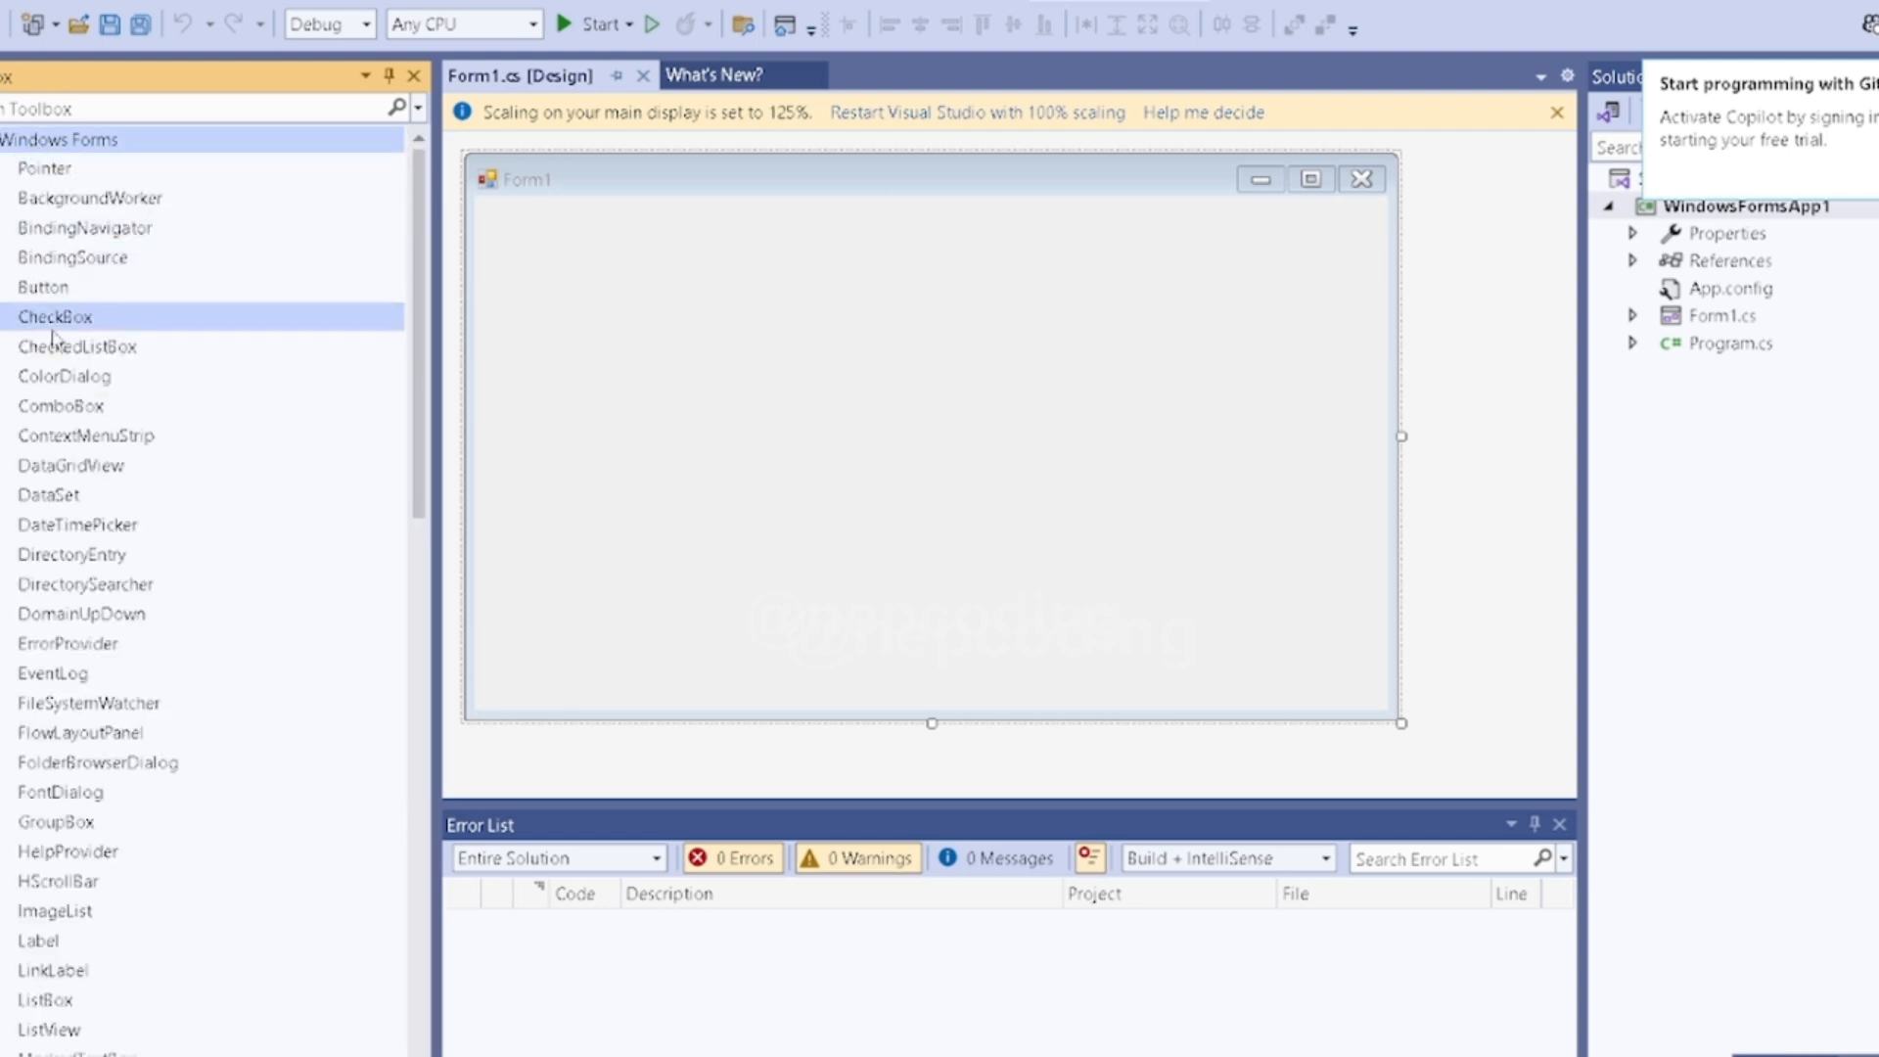
left_click_drag(57, 290, 806, 492)
scroll(105, 648, "down", 2)
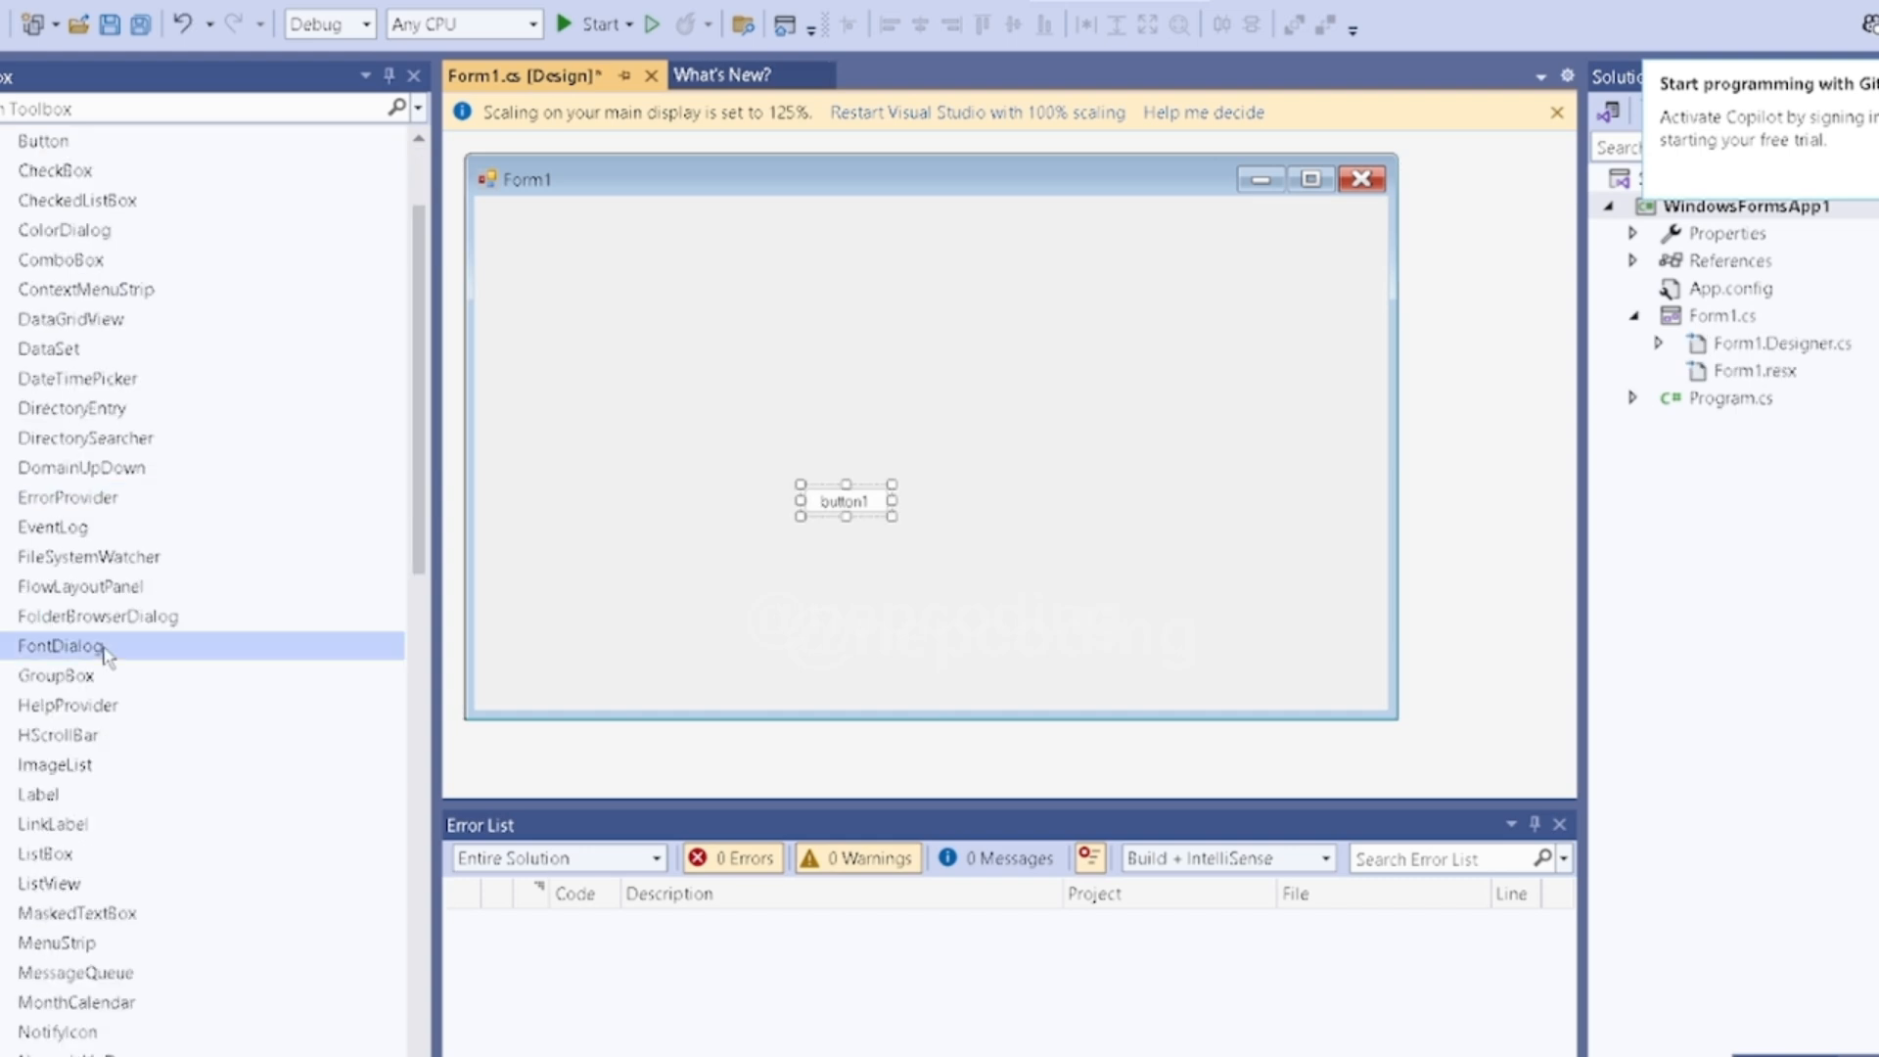
scroll(108, 654, "down", 2)
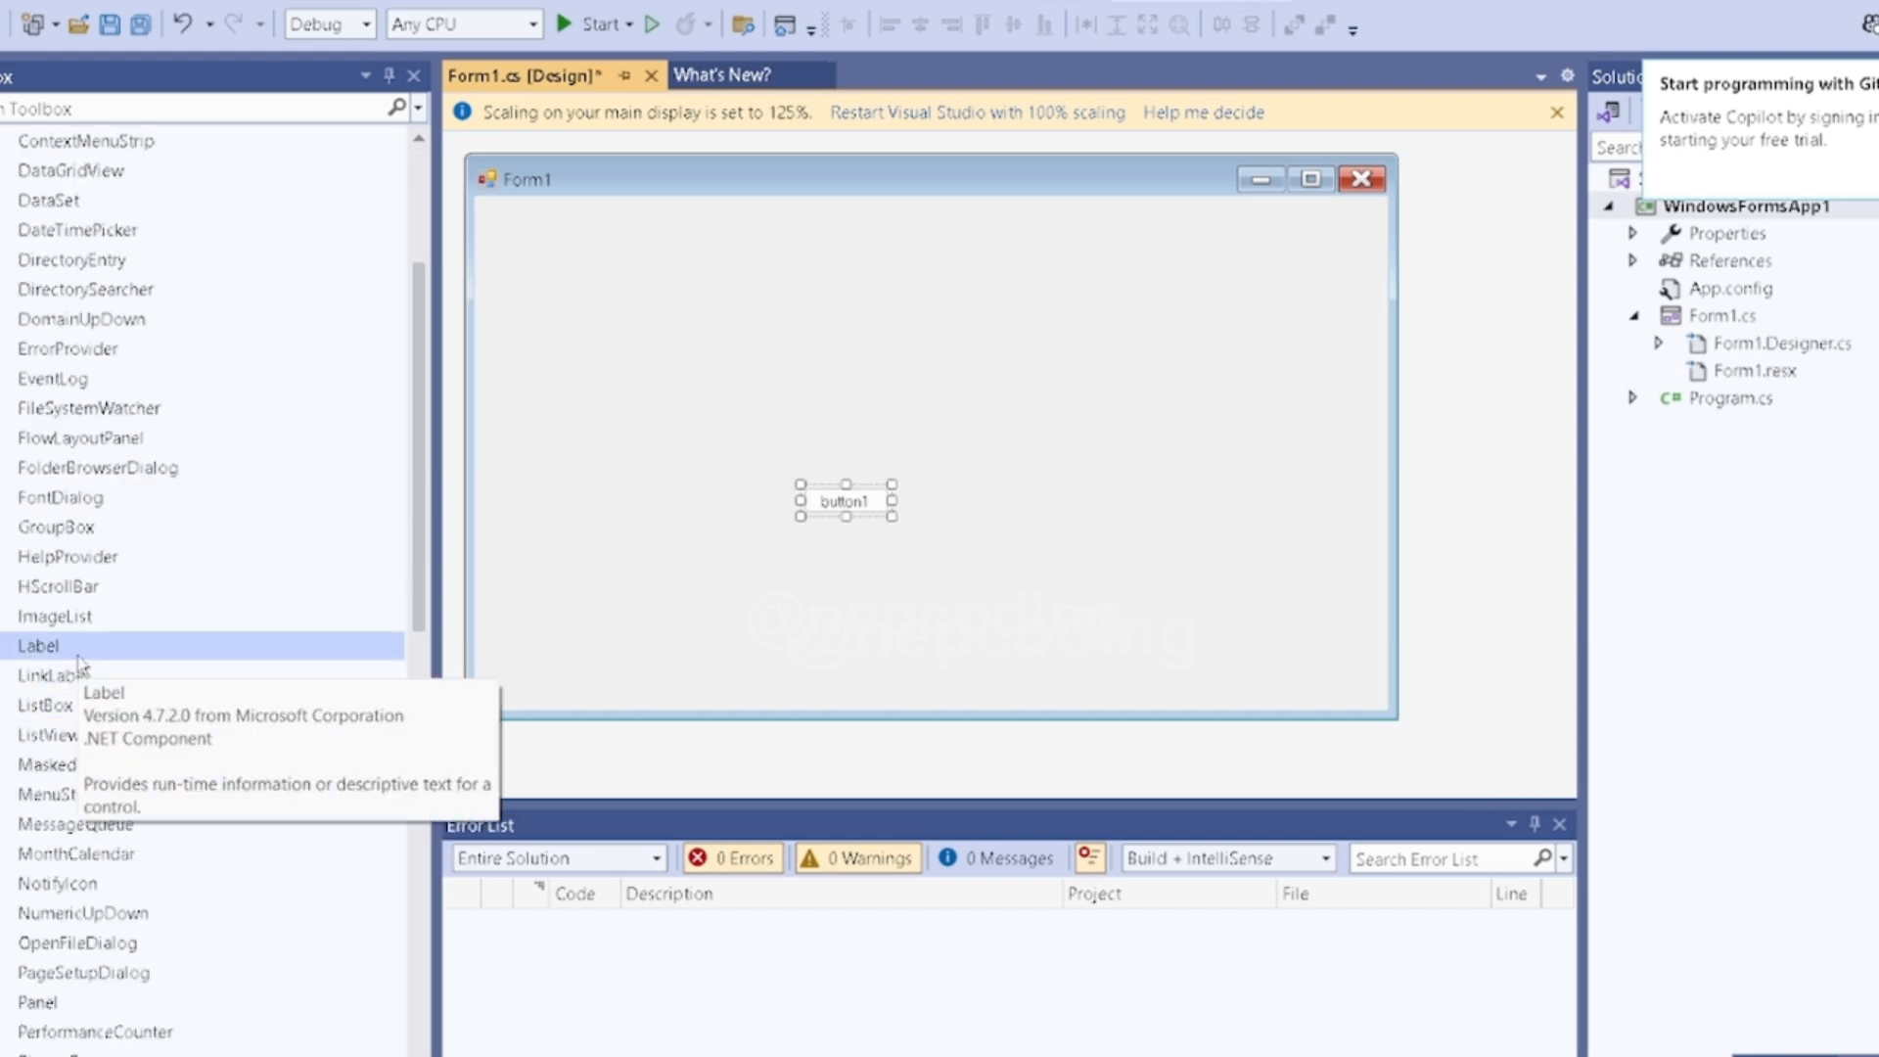
left_click_drag(39, 646, 827, 387)
scroll(157, 768, "down", 10)
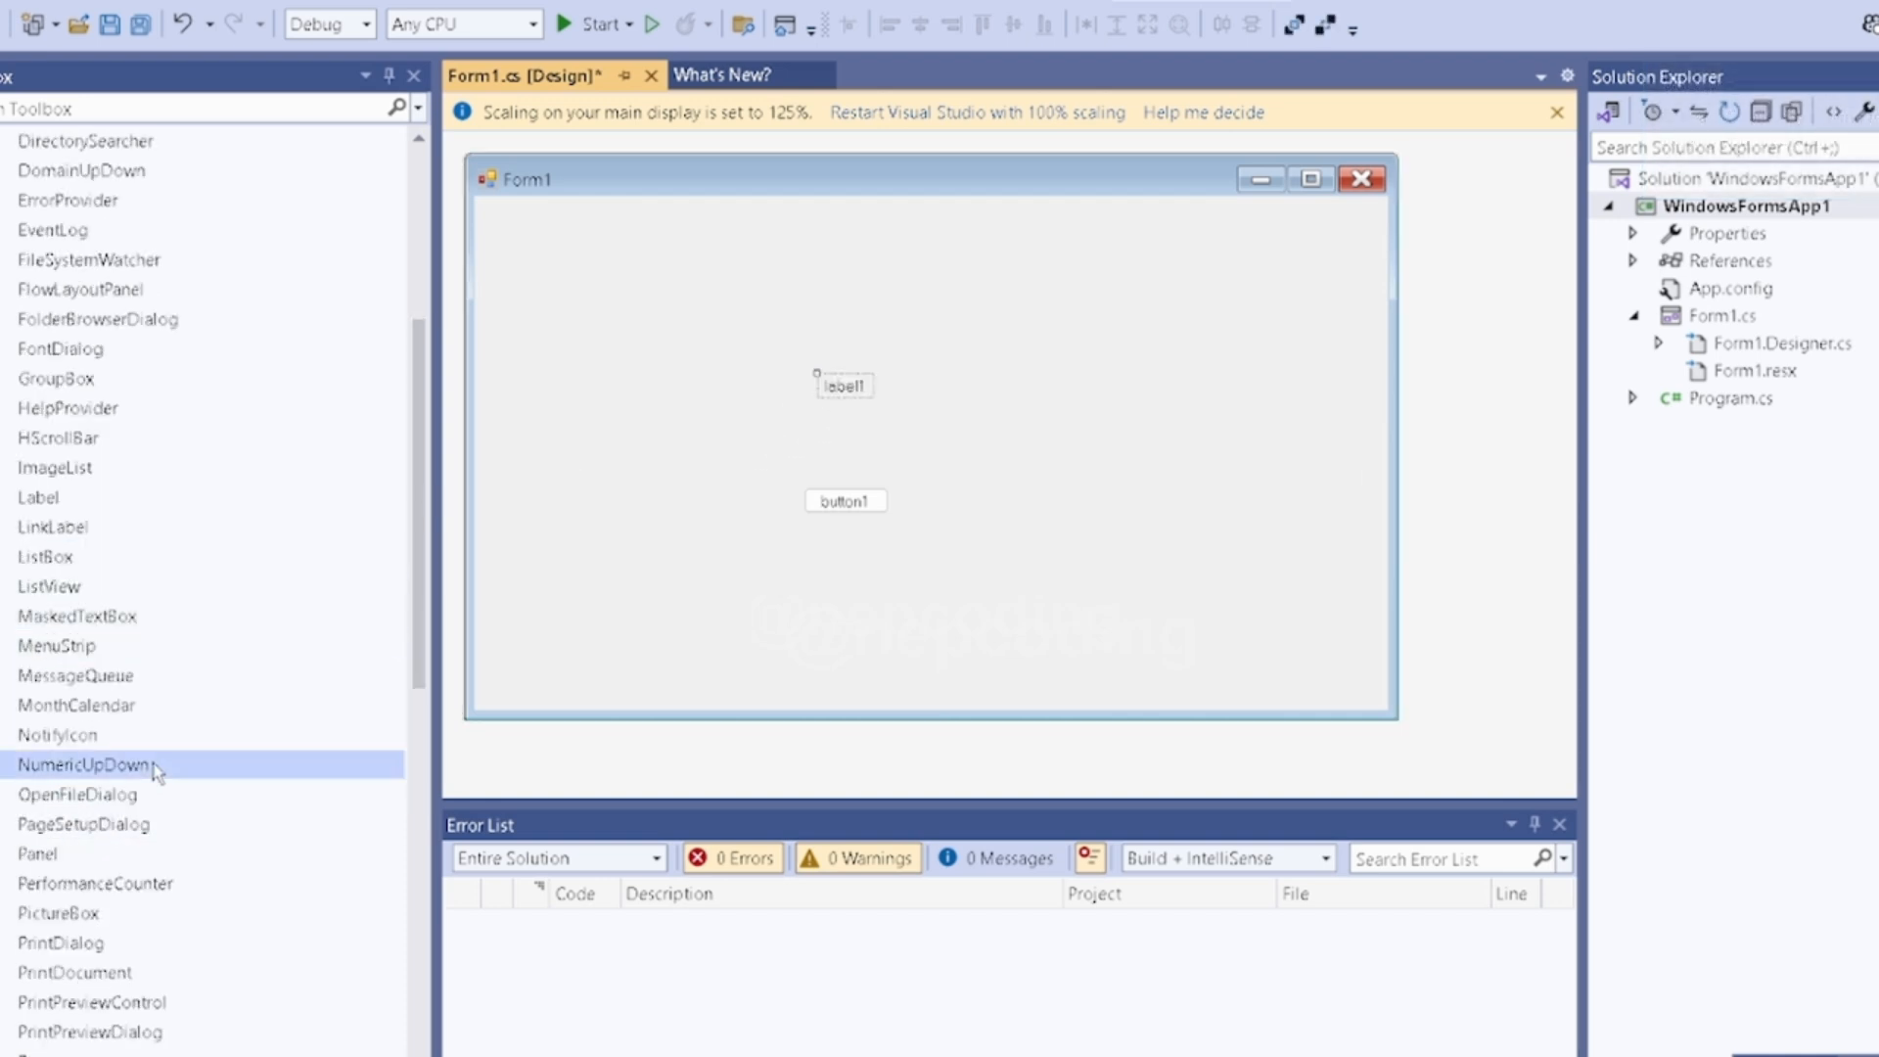
left_click_drag(93, 705, 839, 438)
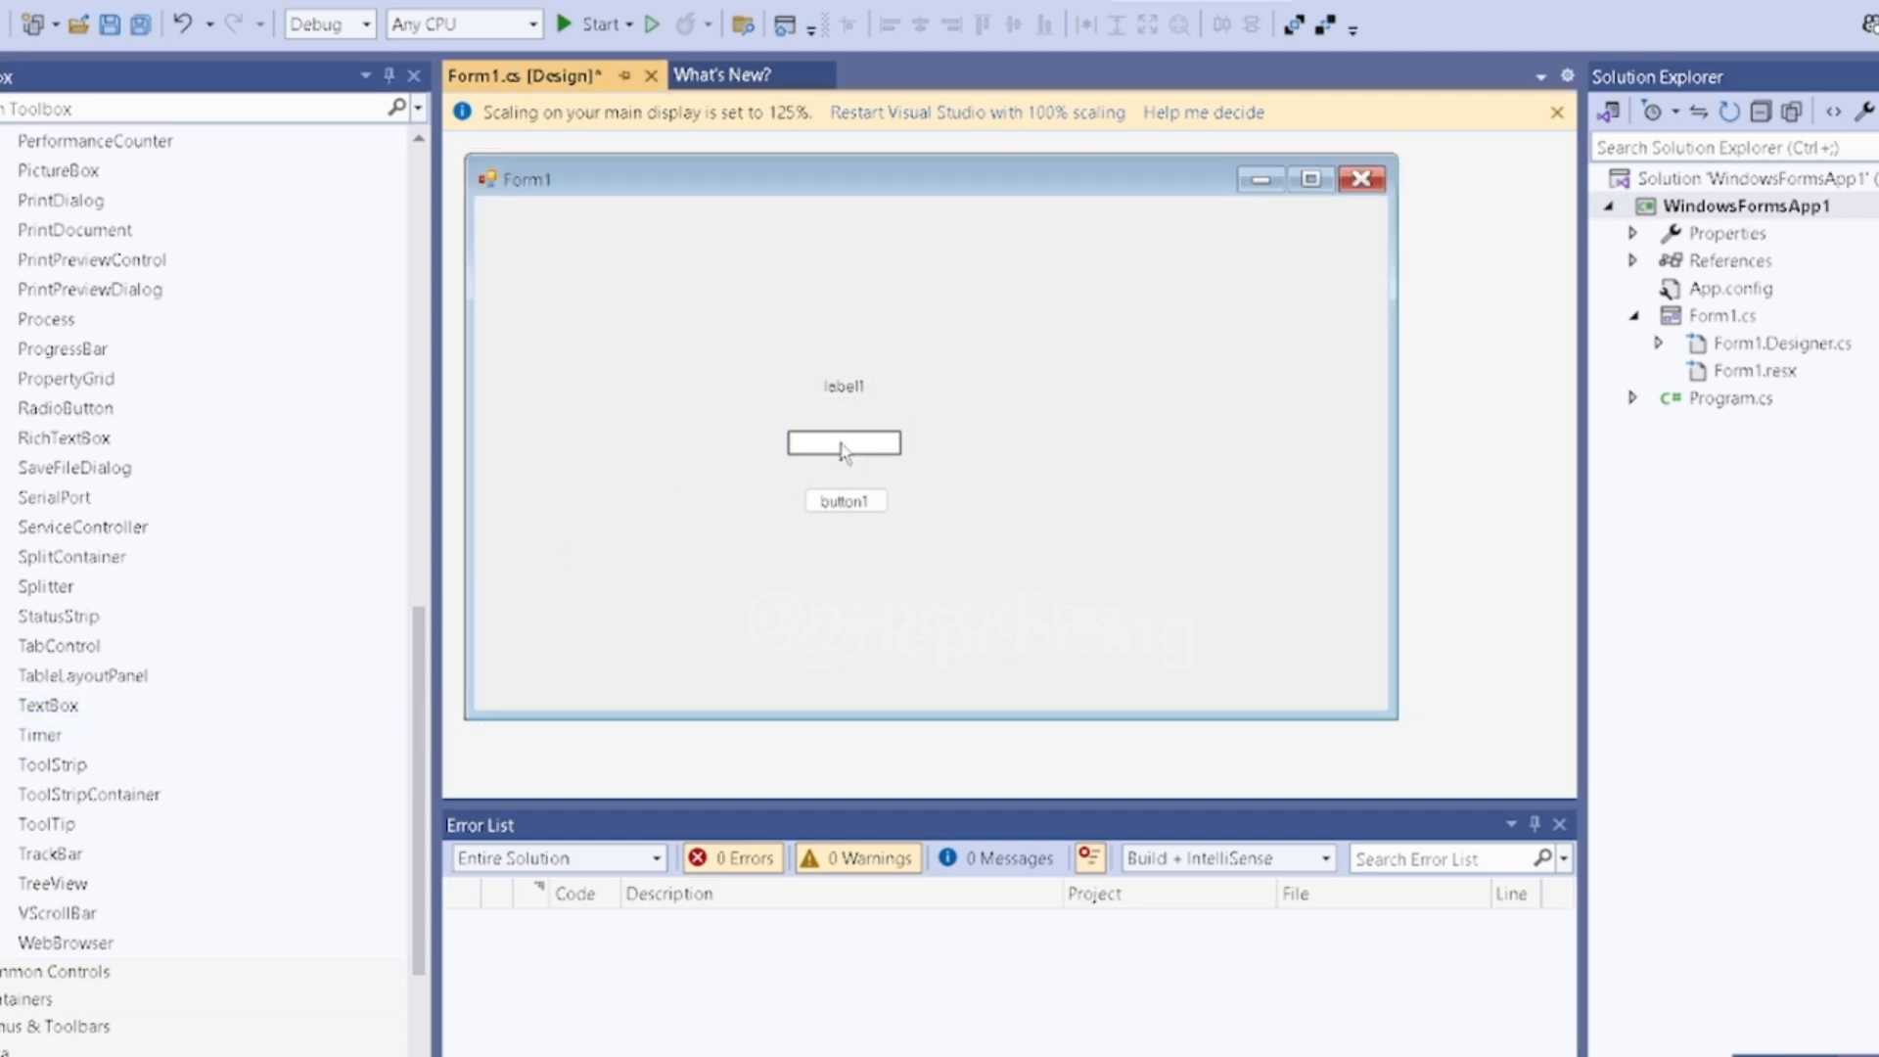
- Generate an empty Click event handler for the label and return to the Form1 designer
left_click(848, 384)
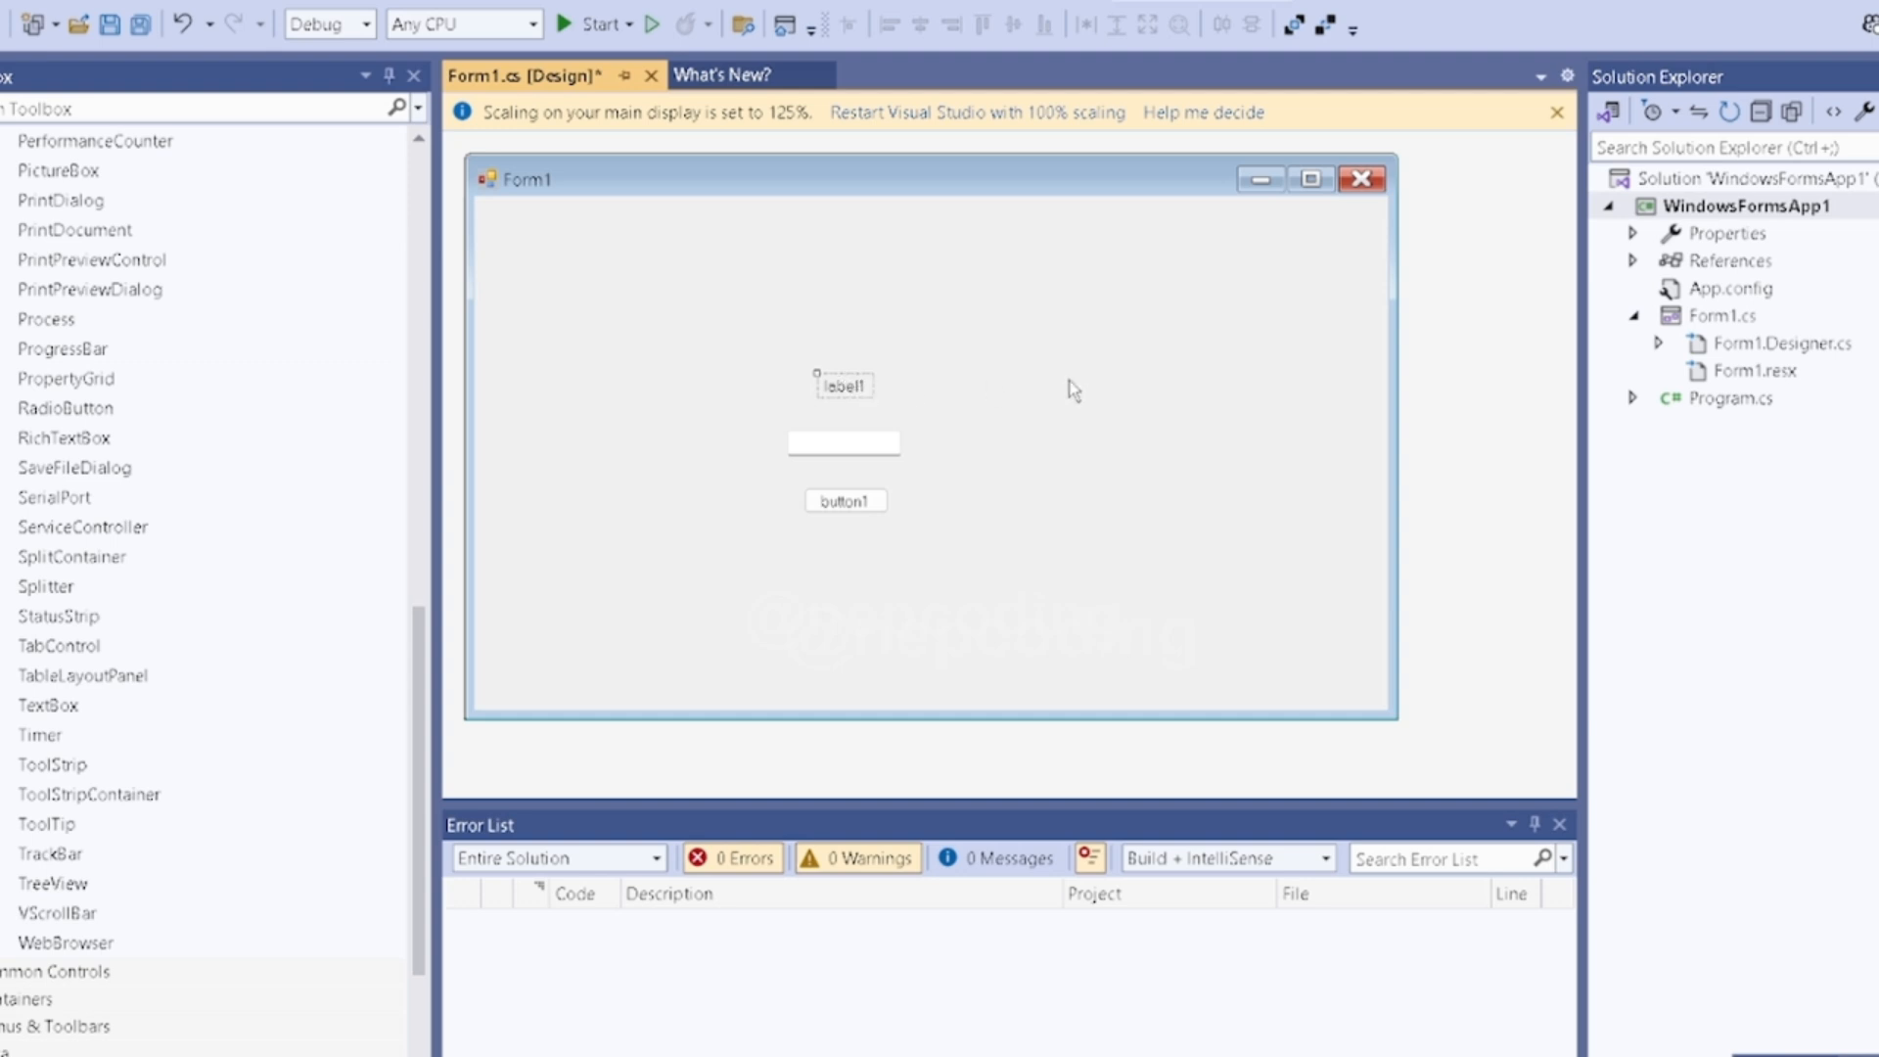
double_click(843, 385)
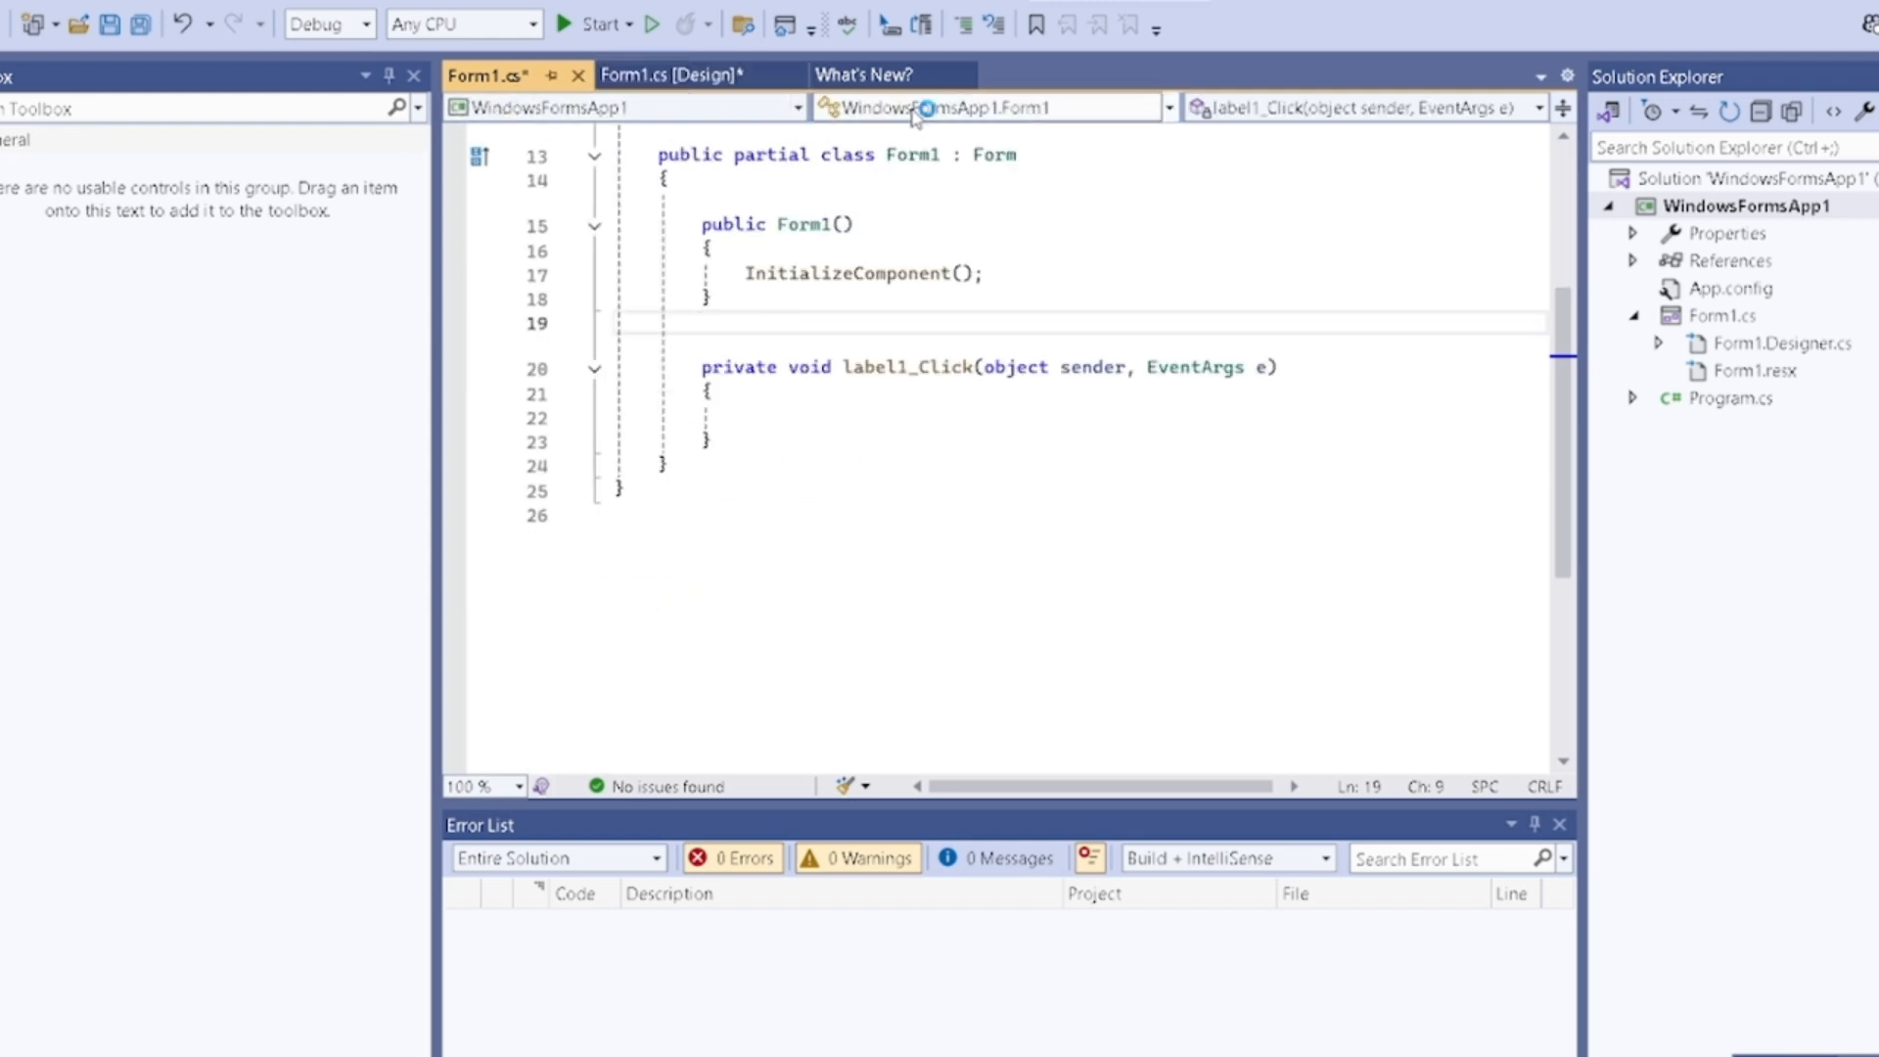
left_click(700, 79)
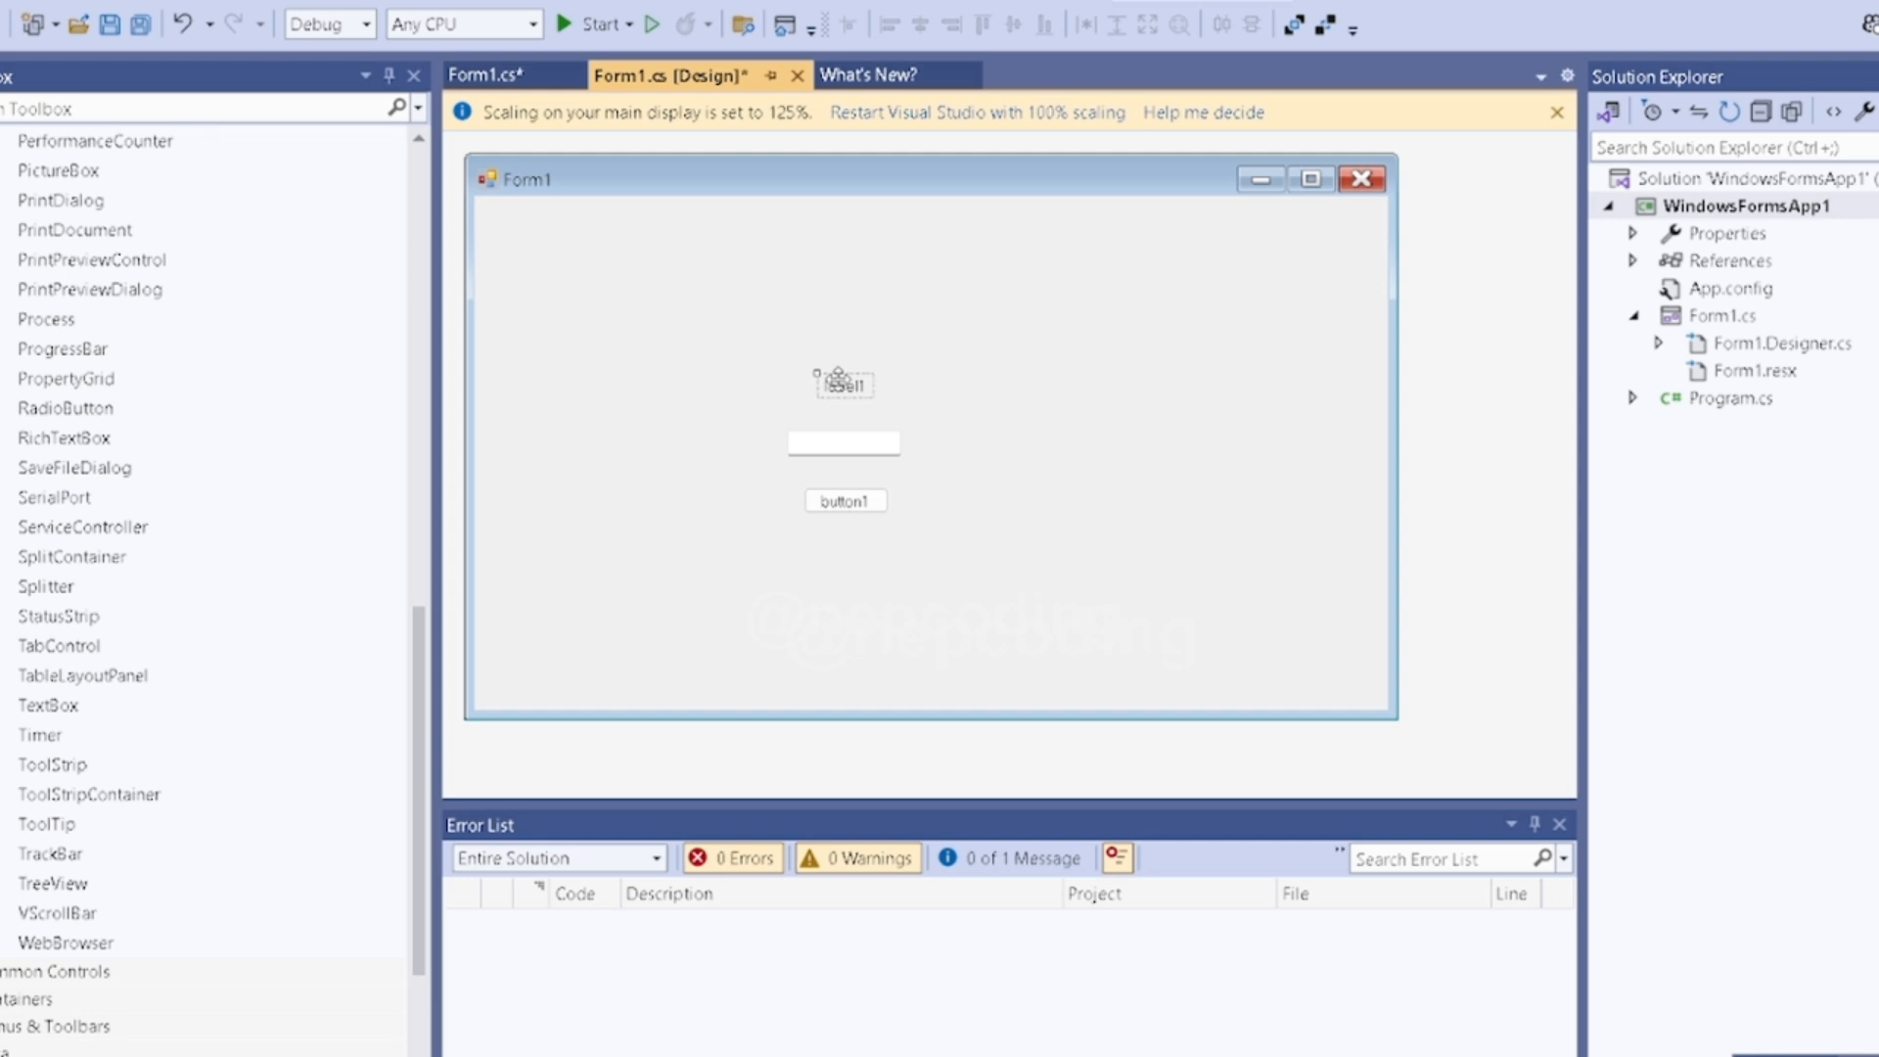
- Set the Text property of the label above the text box to "Name"
right_click(839, 378)
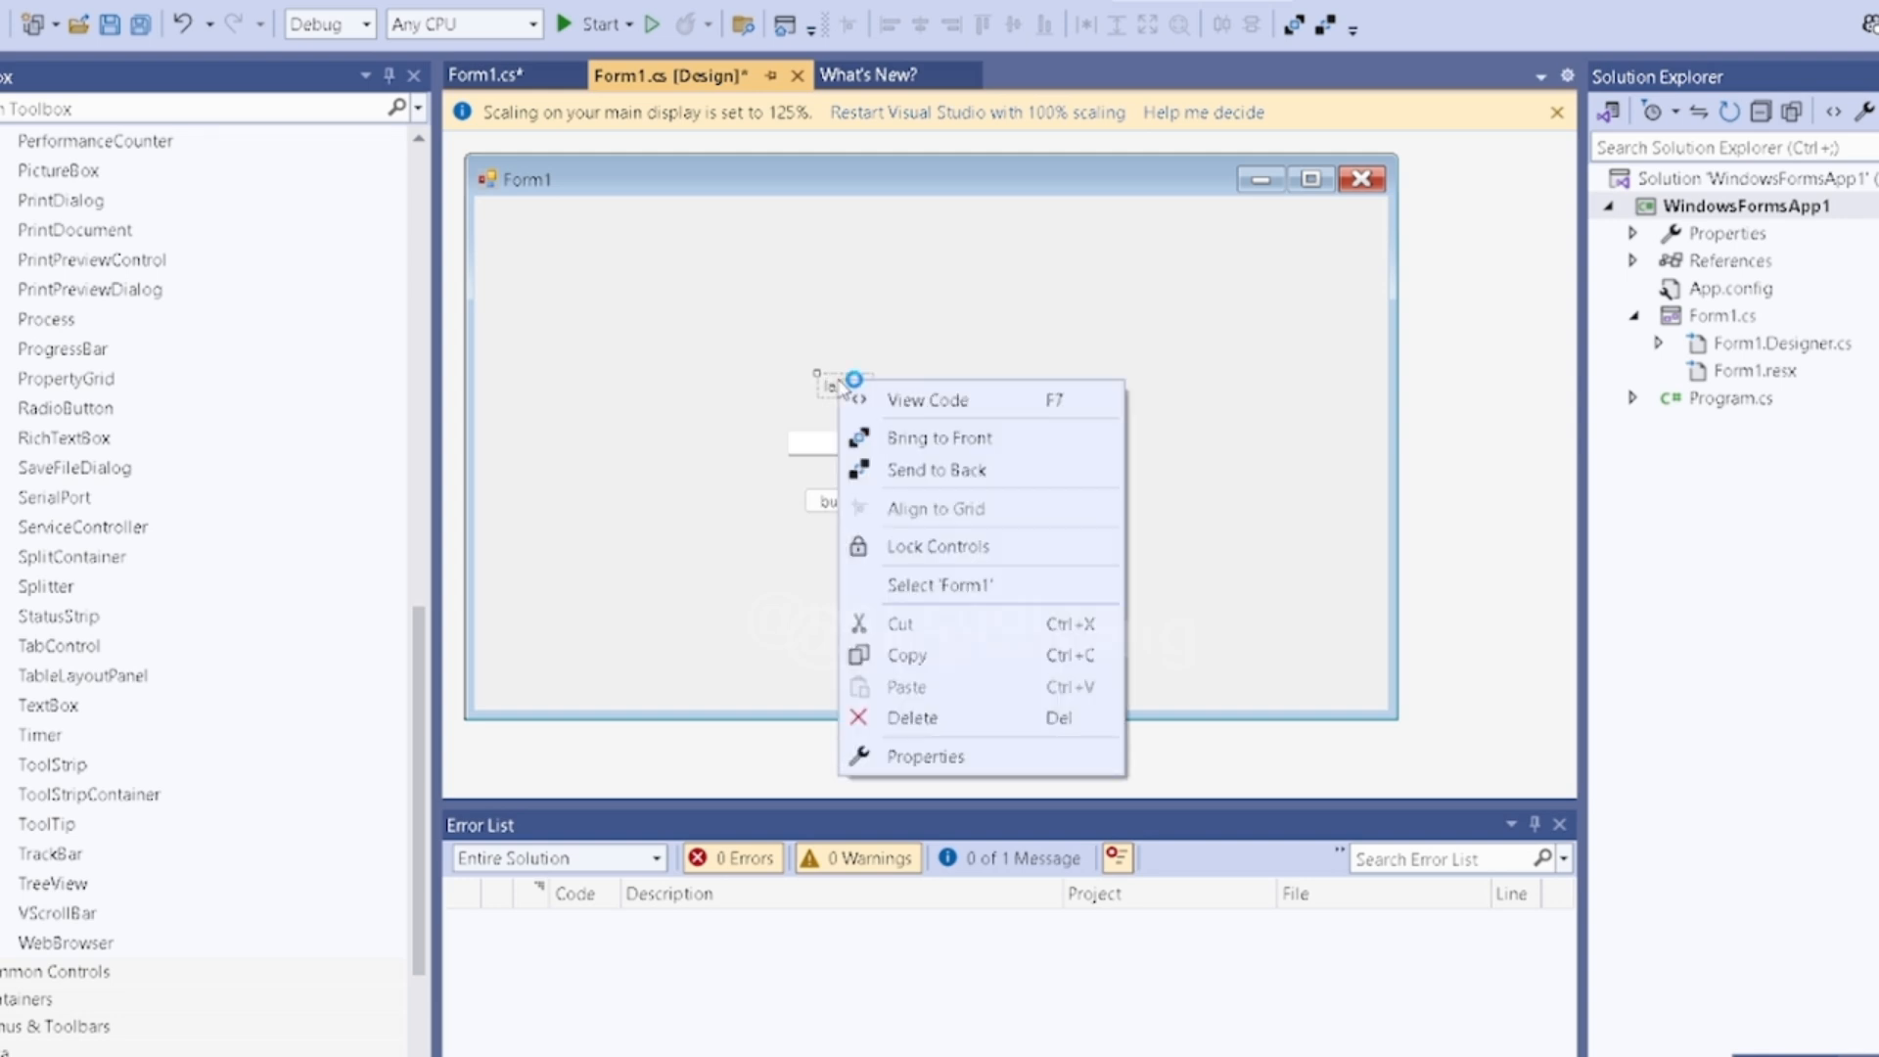
left_click(942, 760)
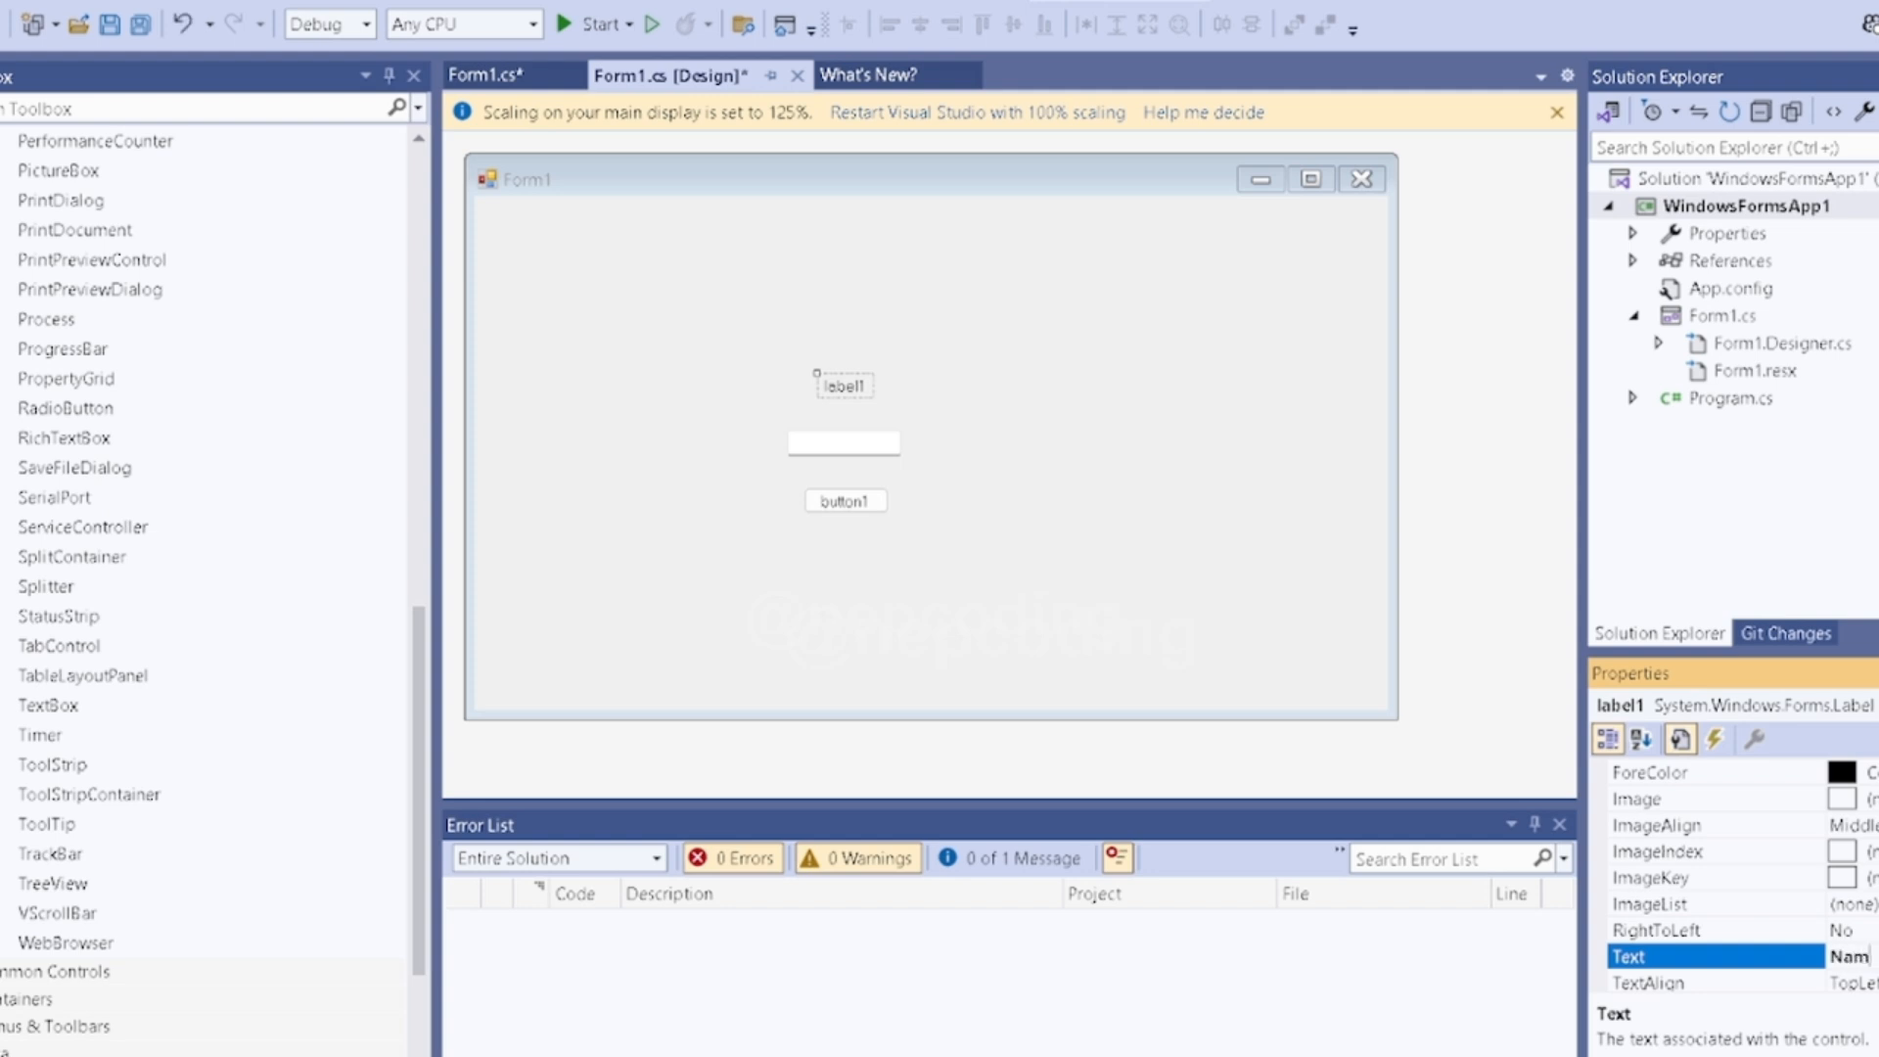
key("Return")
- Set the Text property of the button below the text box to "Button"
left_click(840, 441)
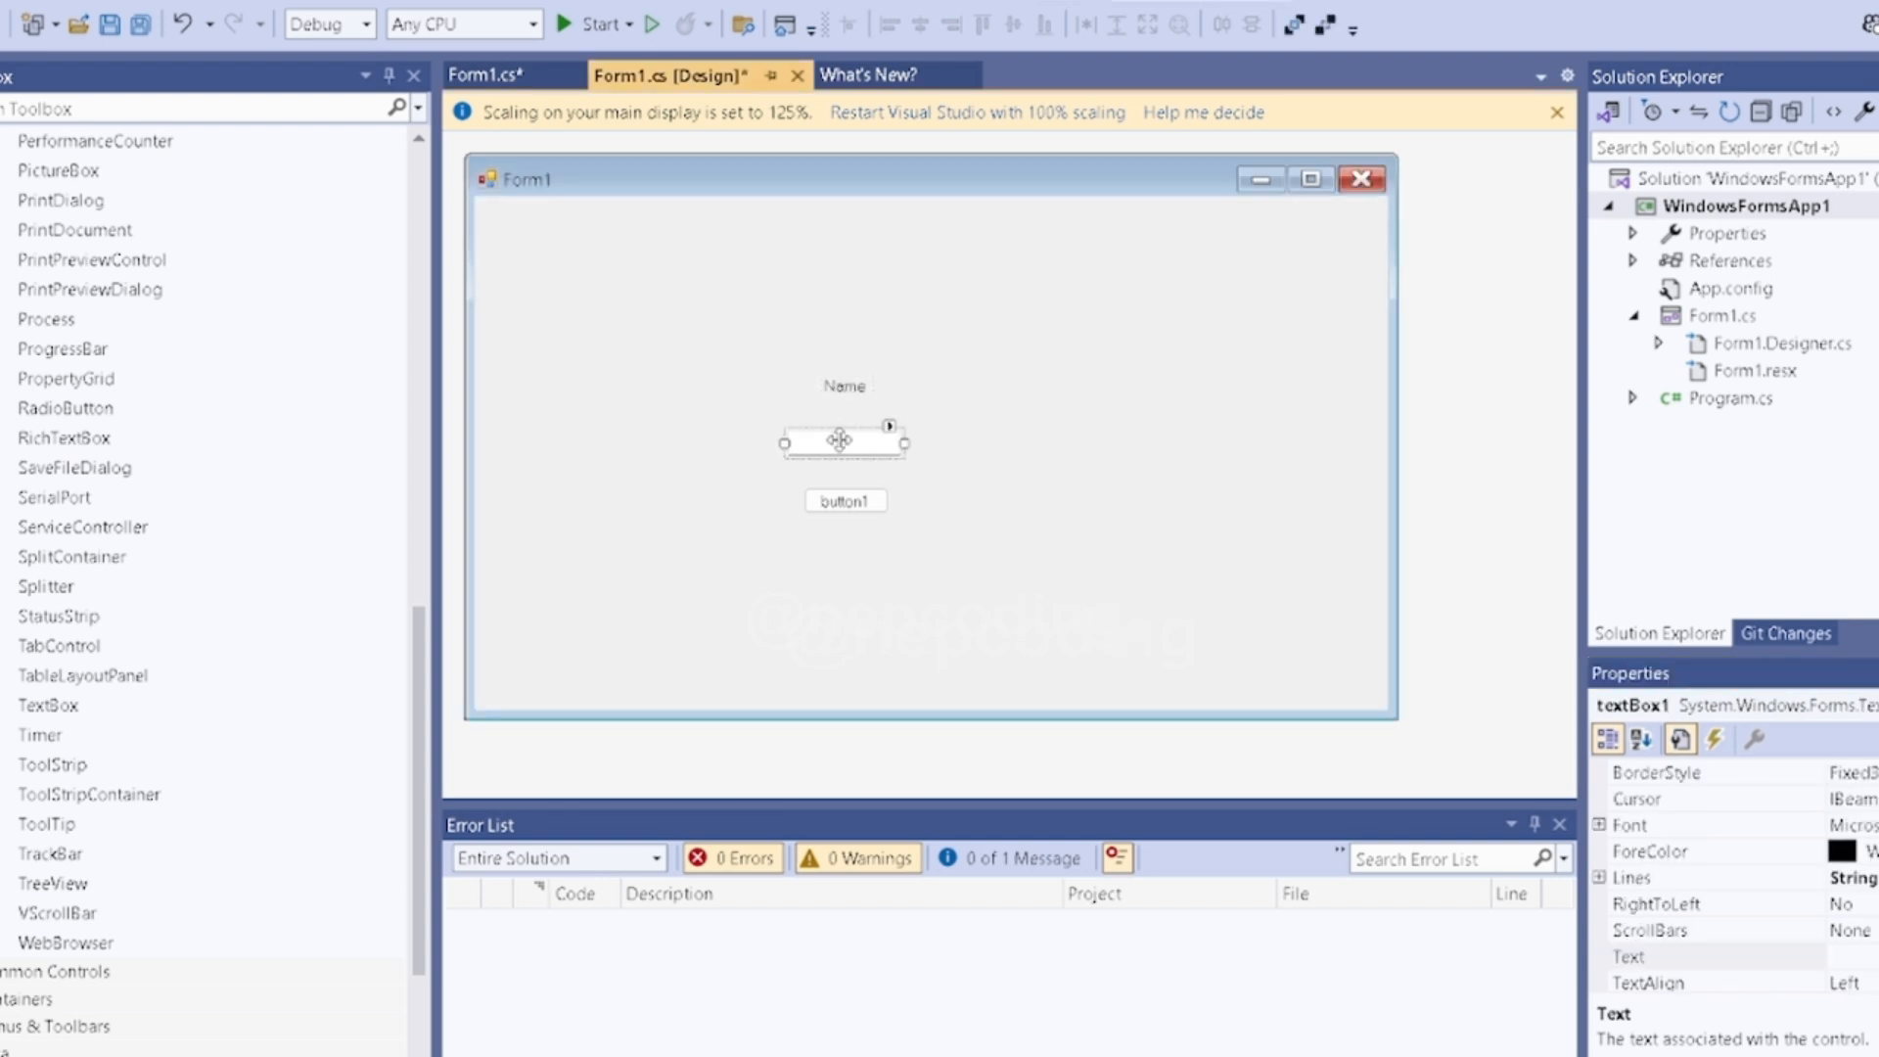
left_click(844, 501)
left_click(1857, 957)
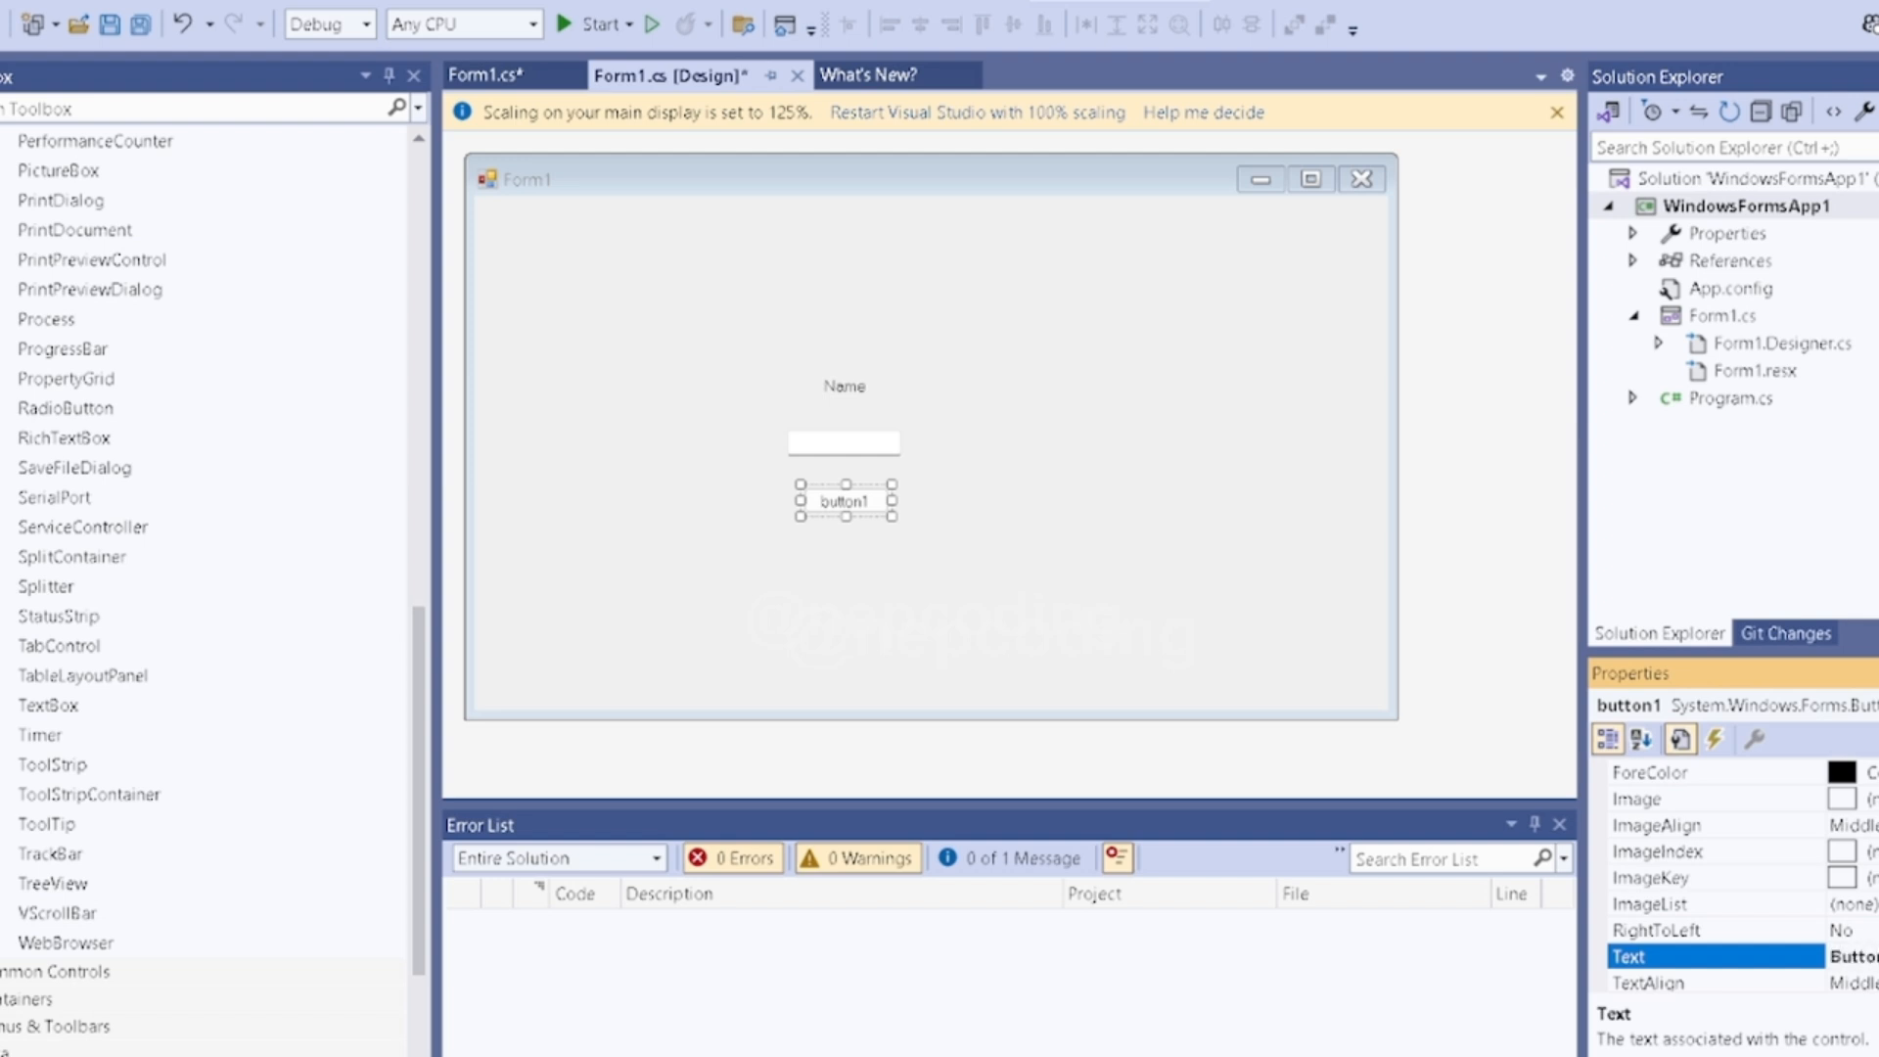
left_click(1130, 643)
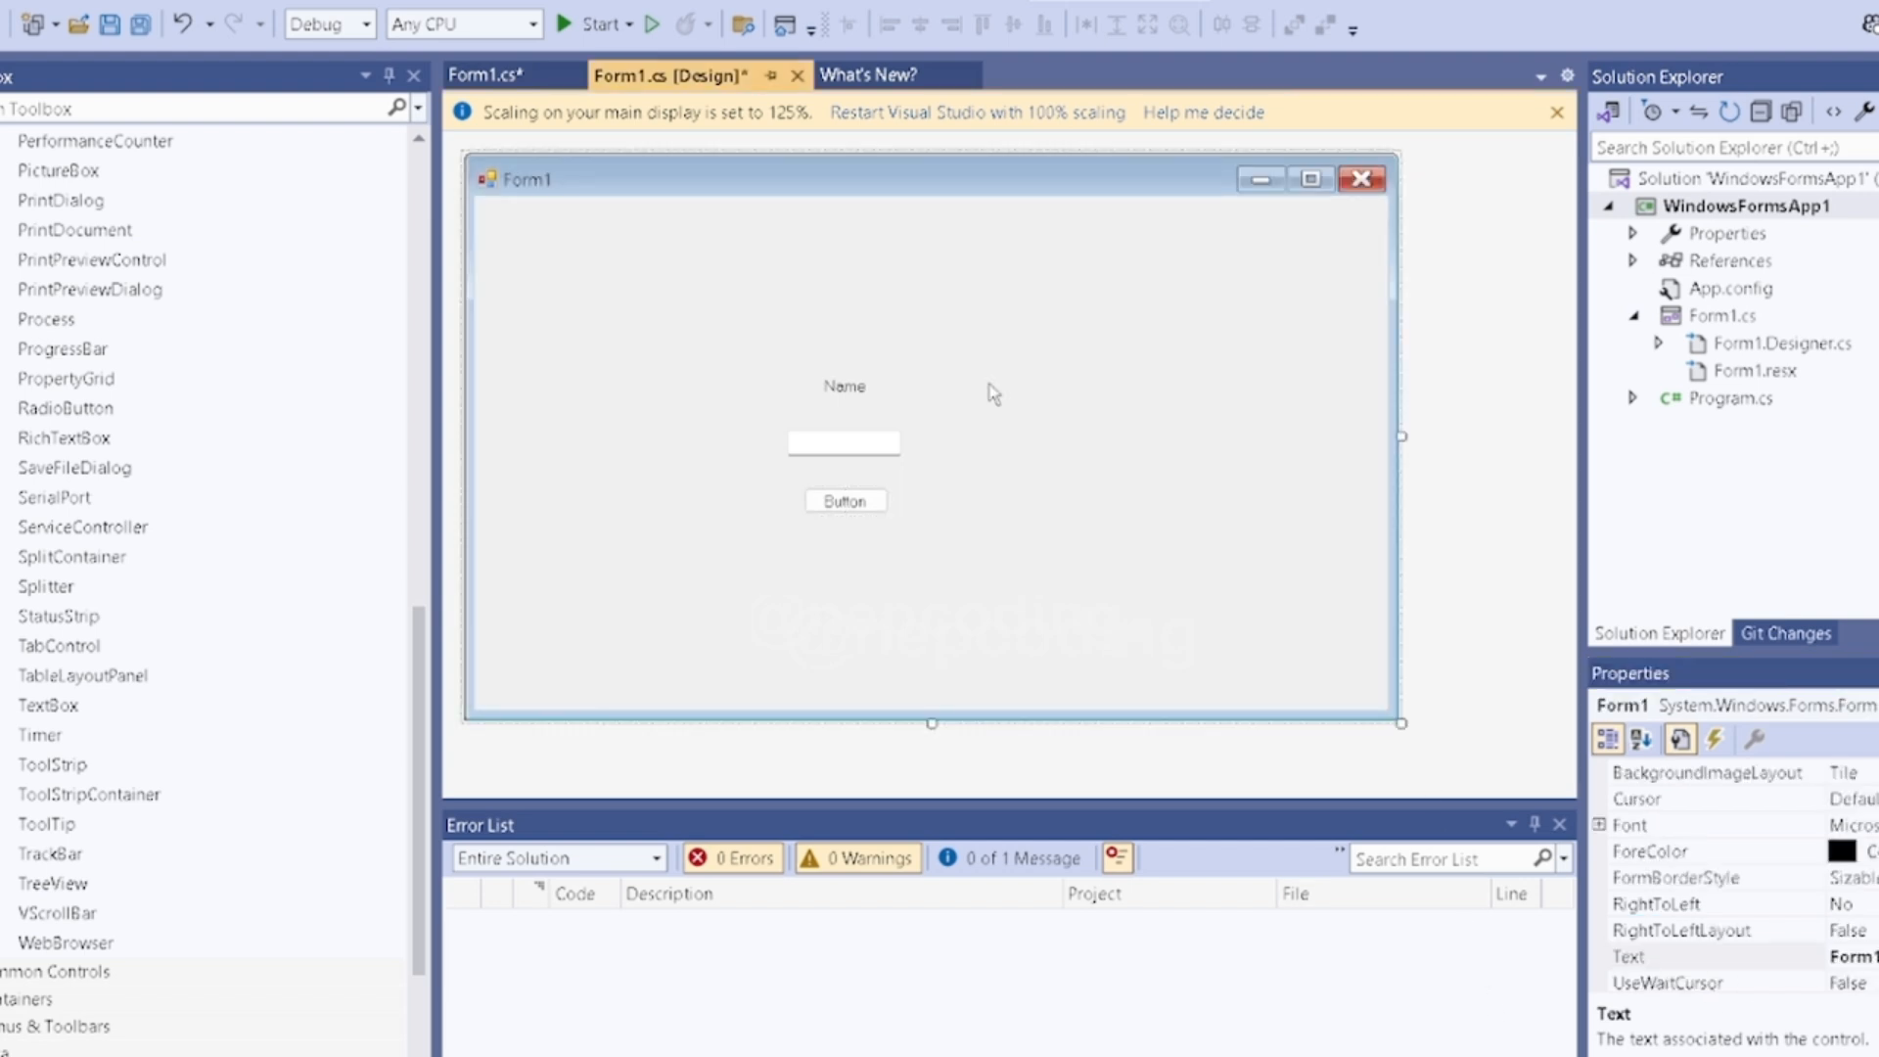
- Run the application, test its text box with a sample first name and its button, and close the running form
left_click(585, 25)
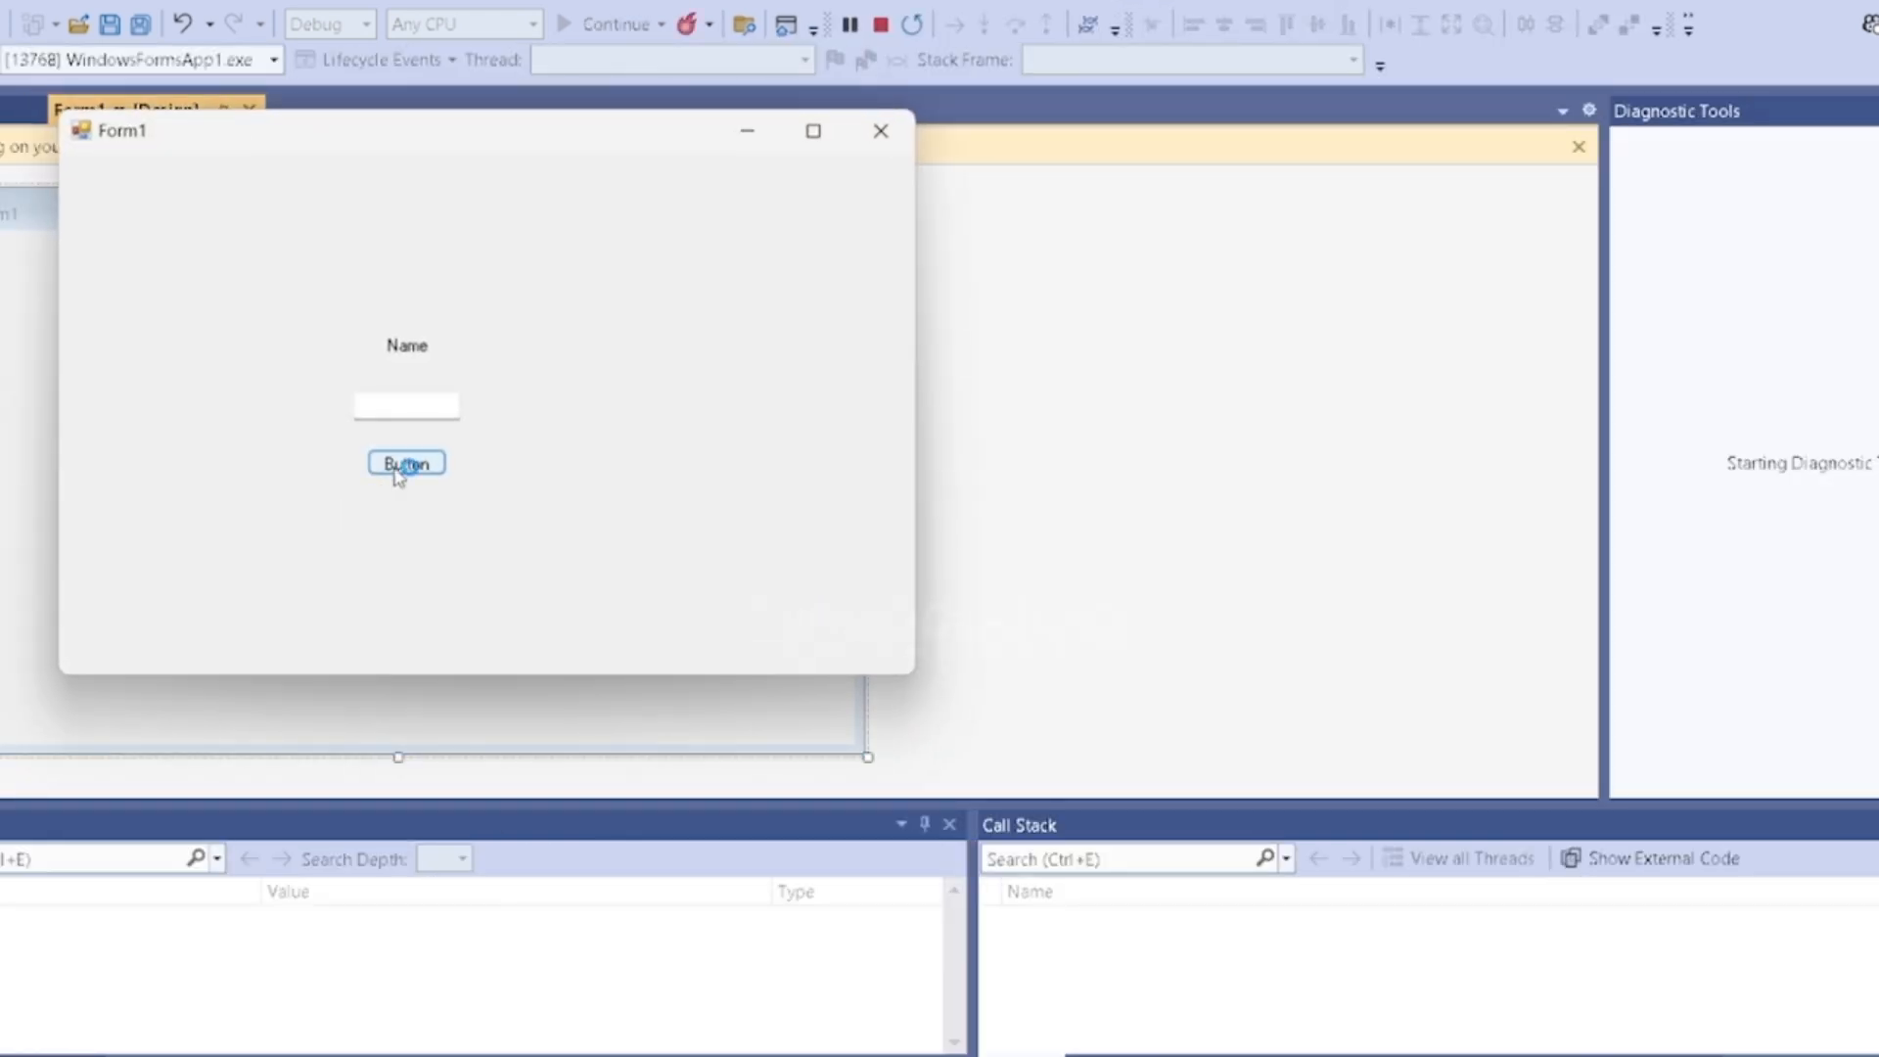
left_click(397, 404)
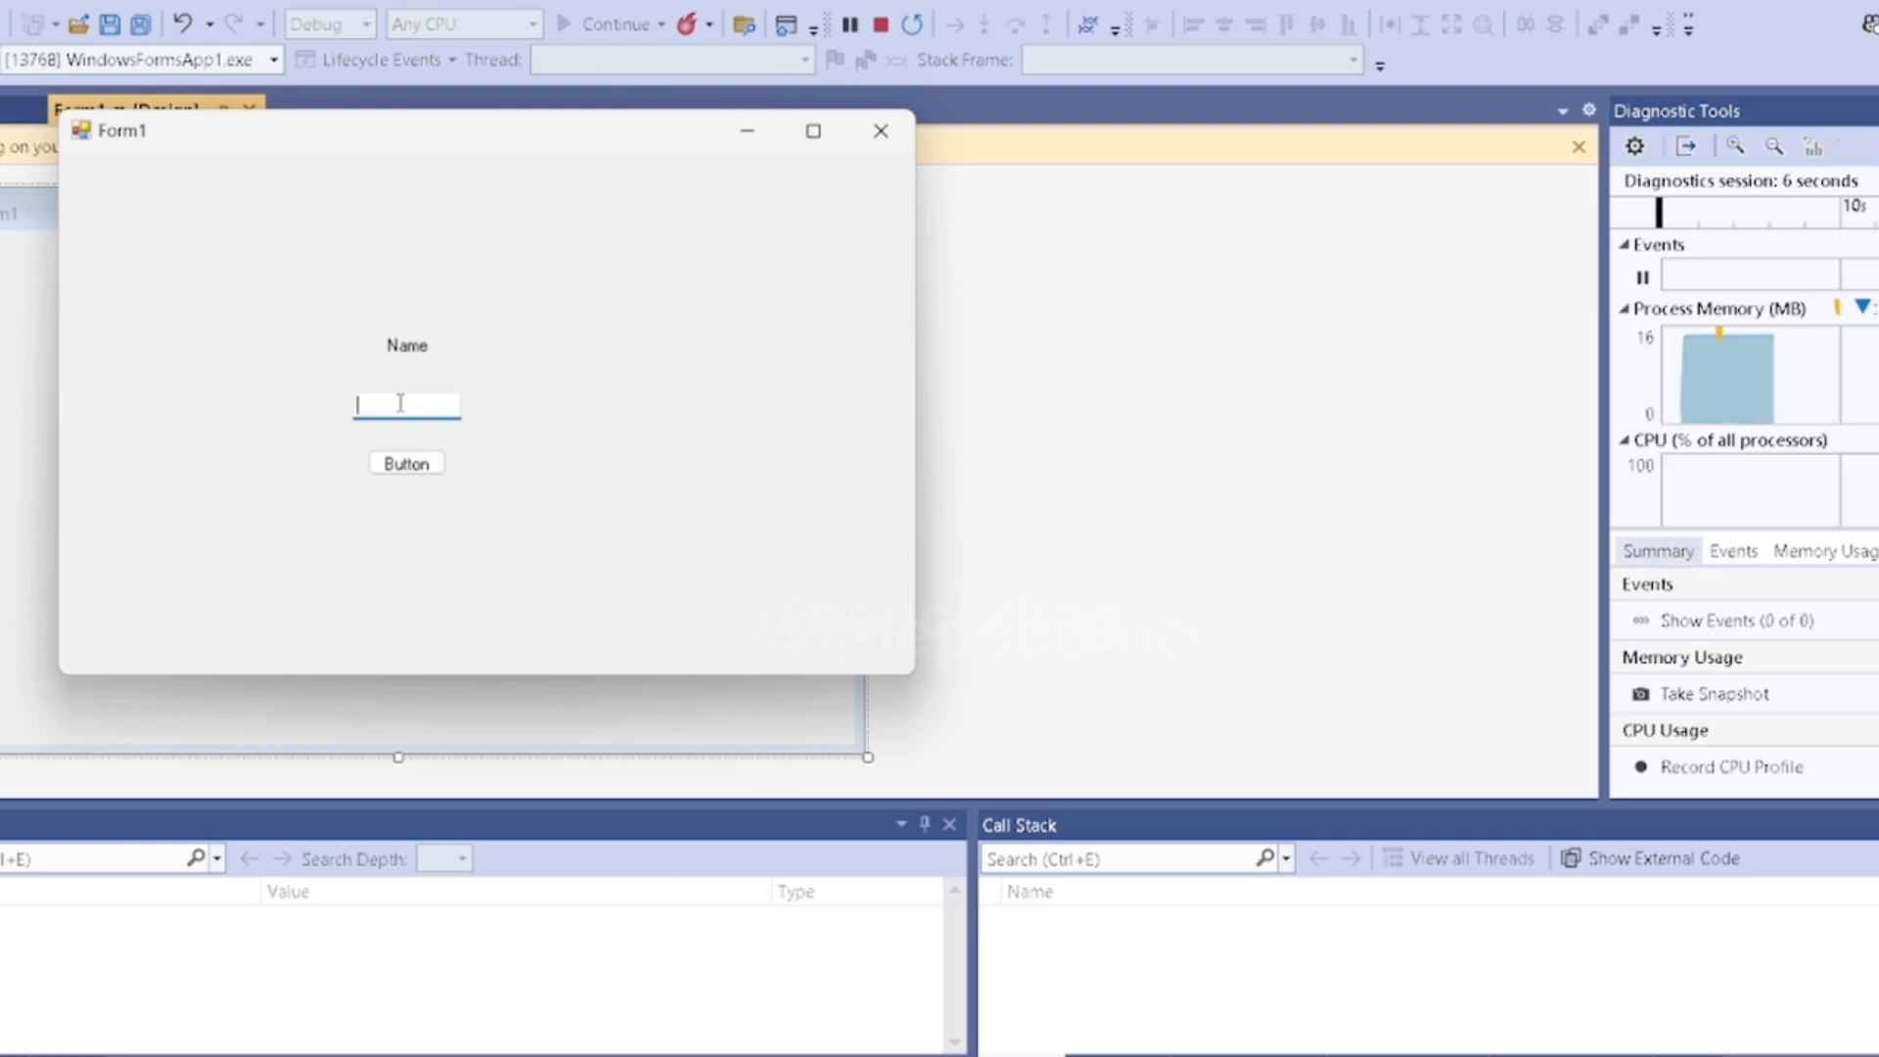
type("H")
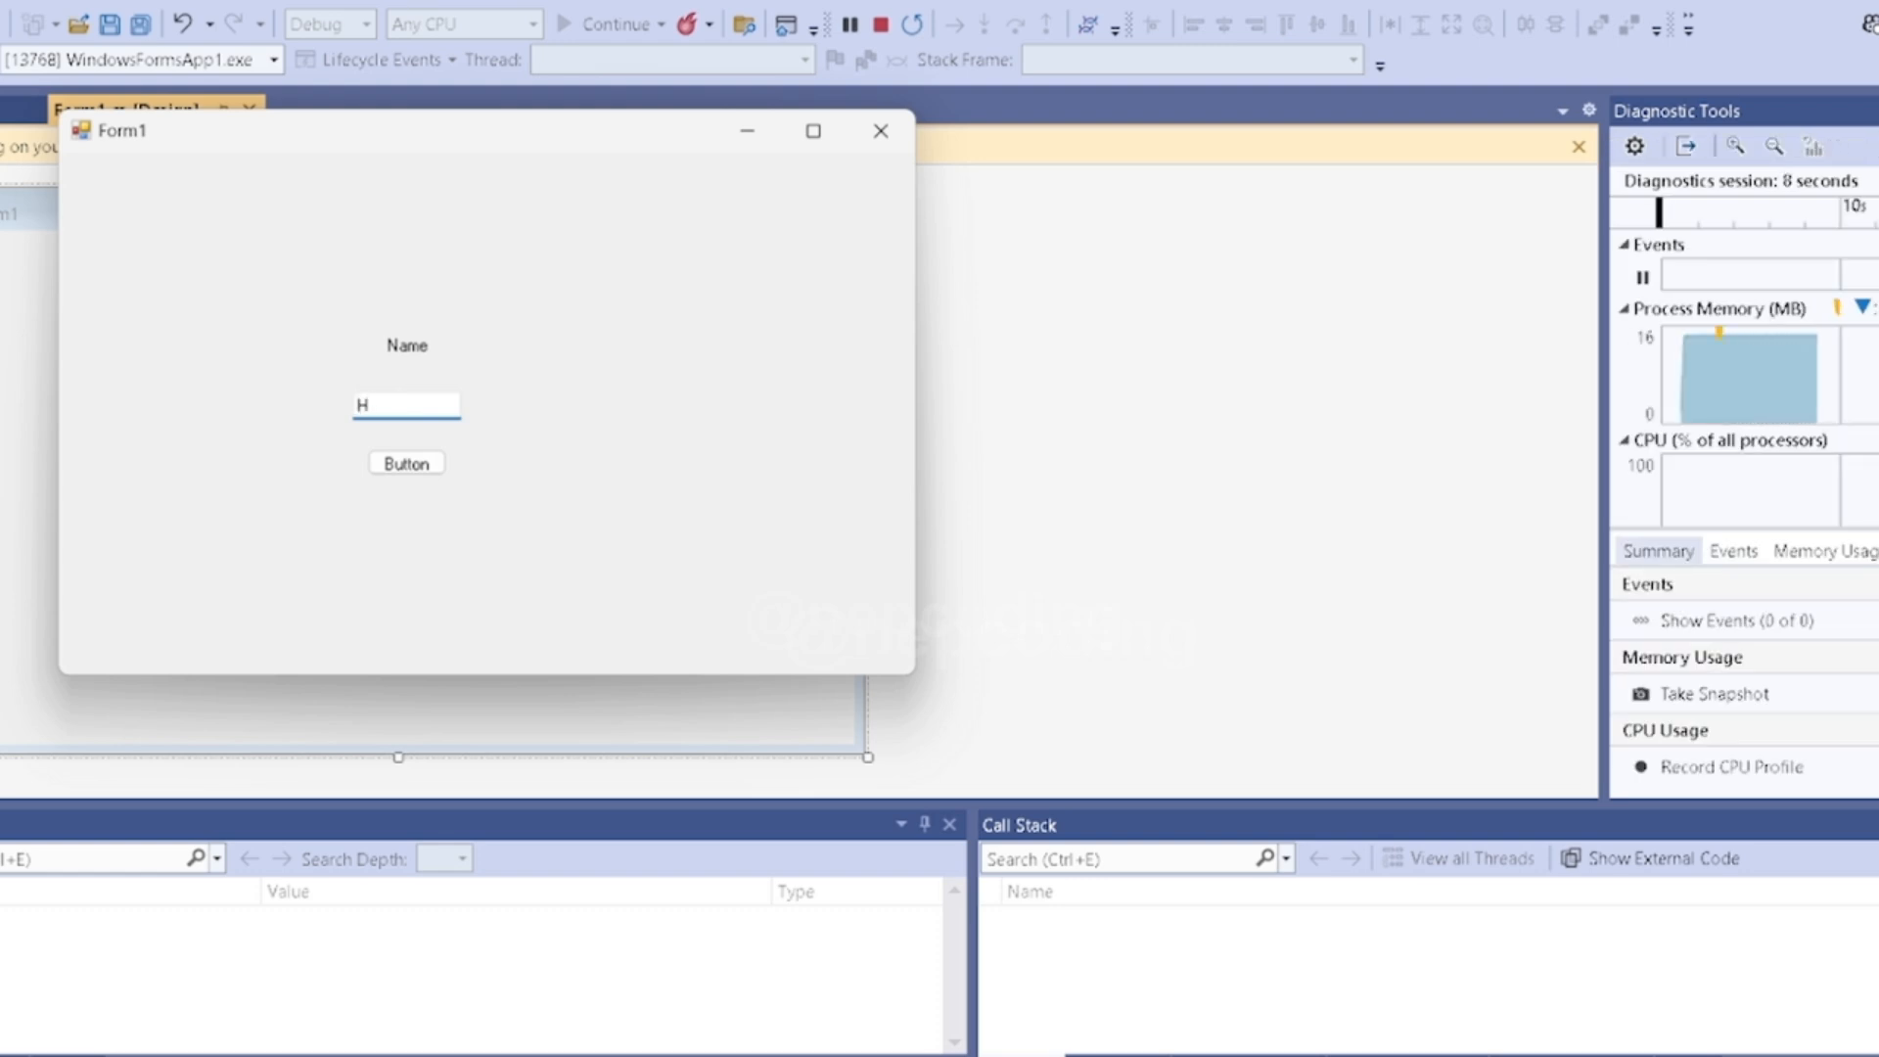
type("arry")
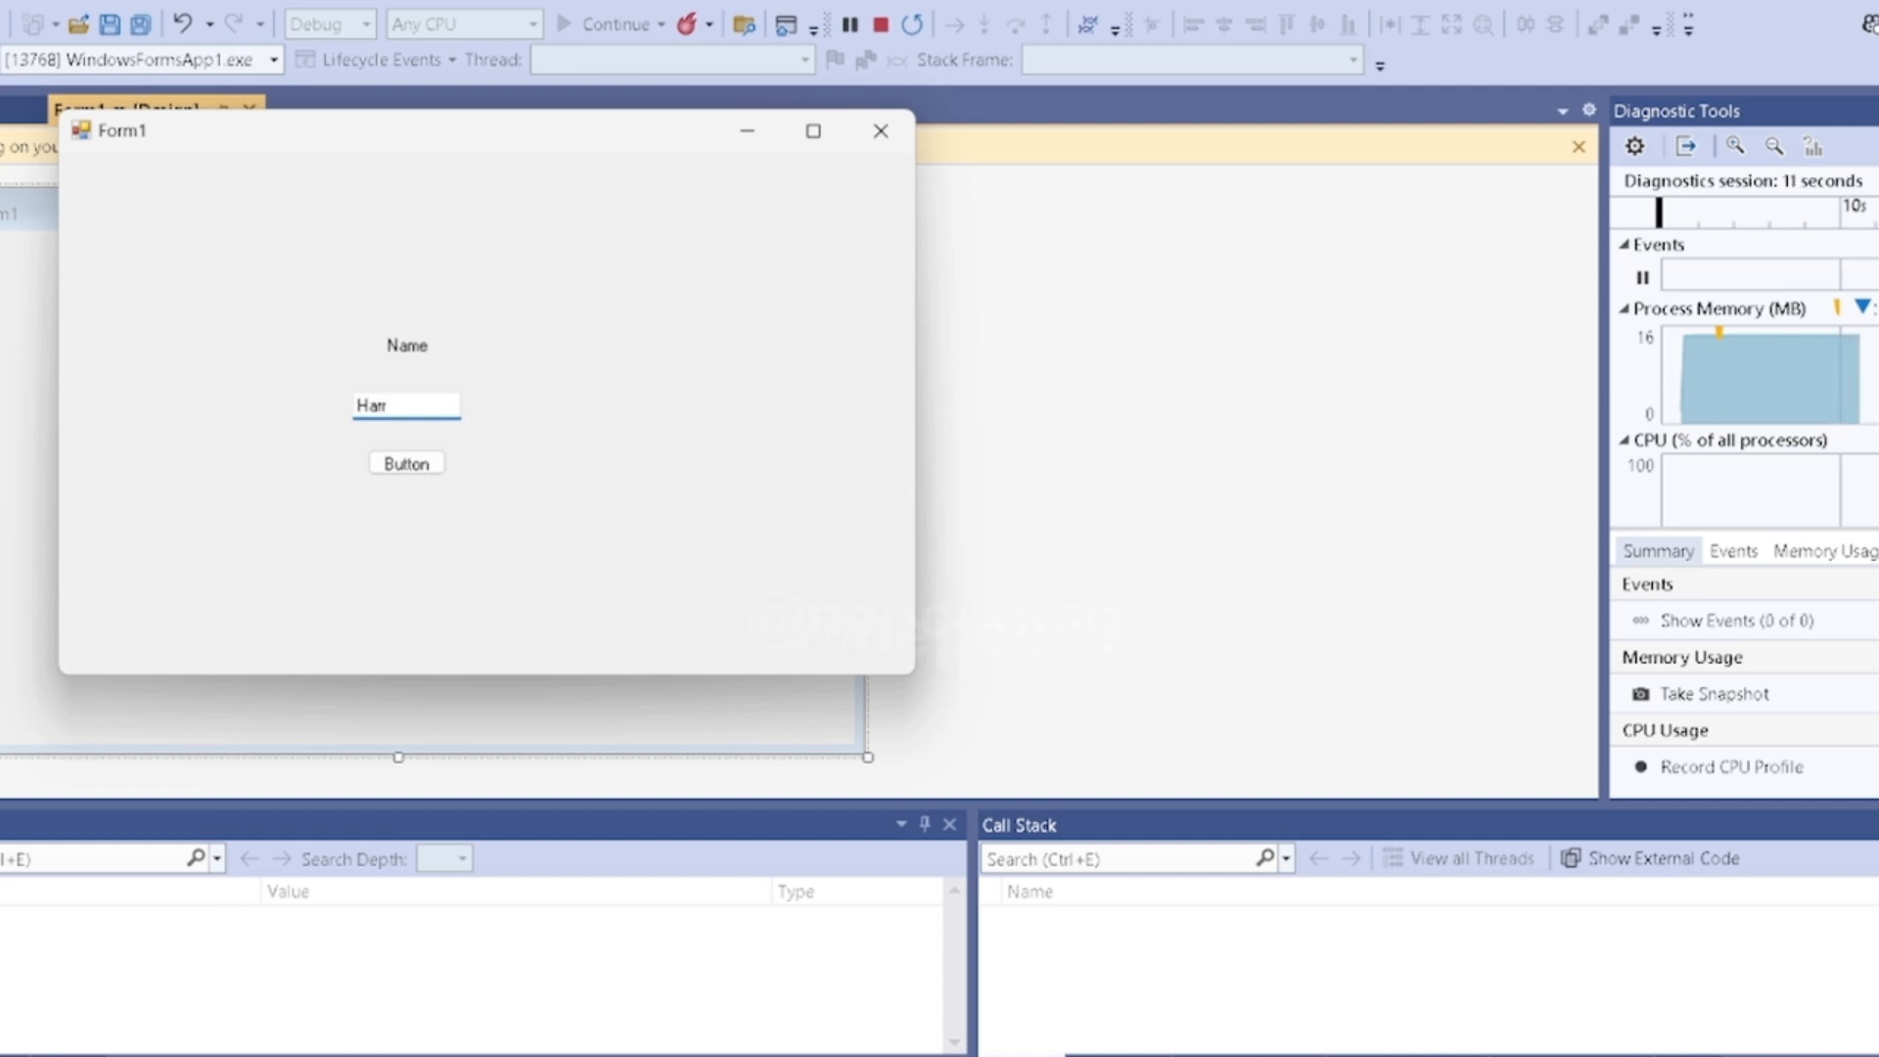
left_click(401, 467)
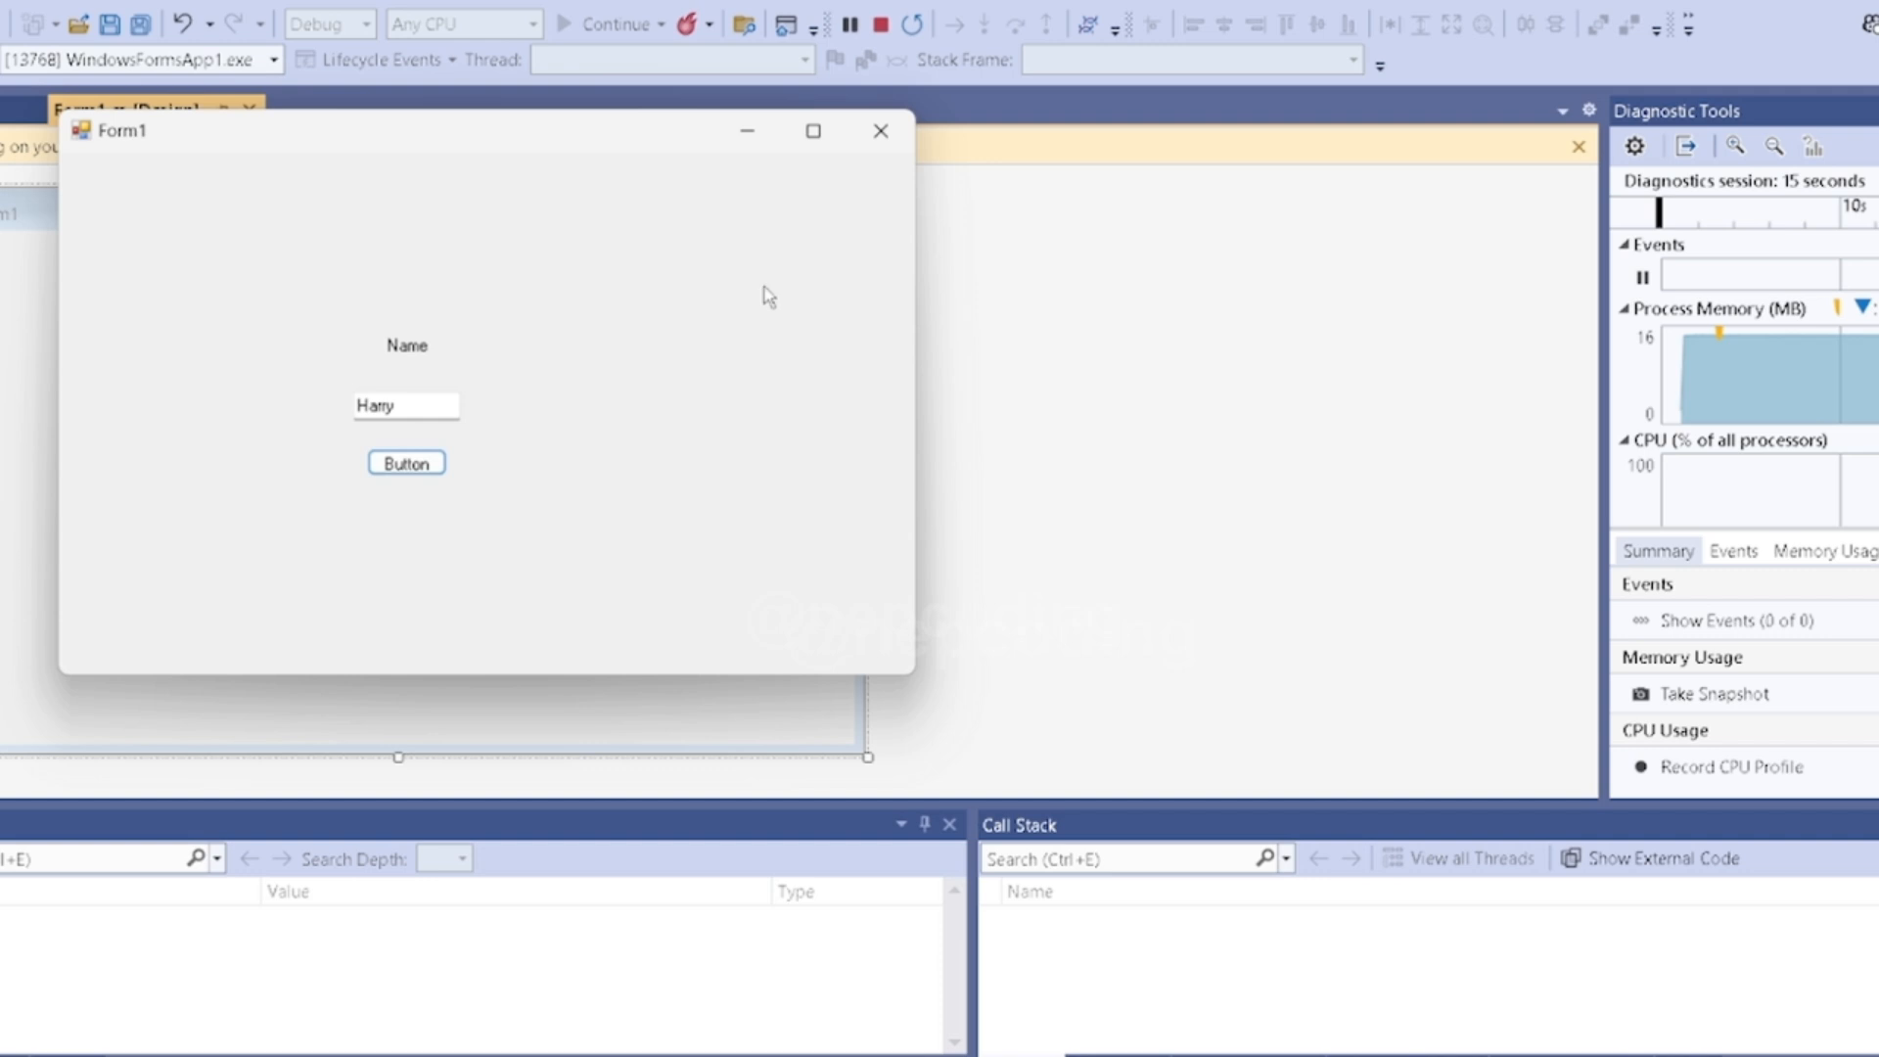
left_click(885, 146)
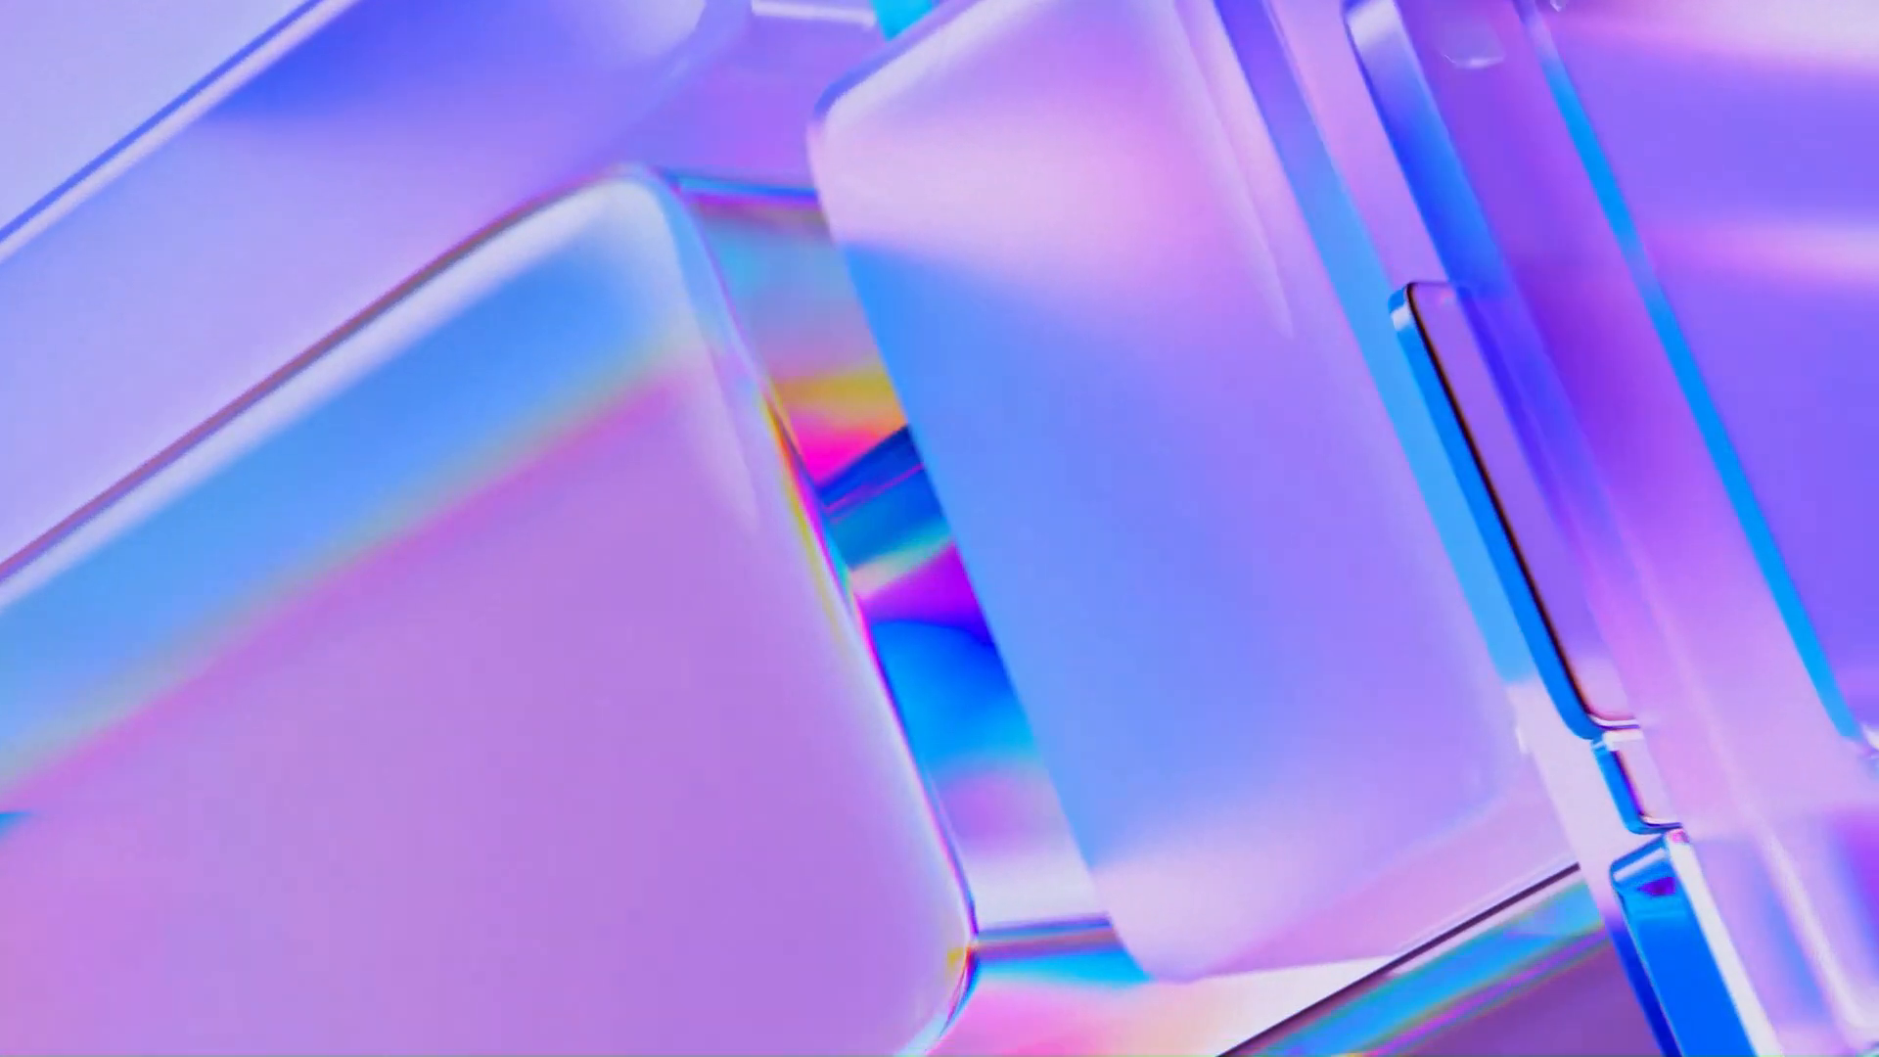